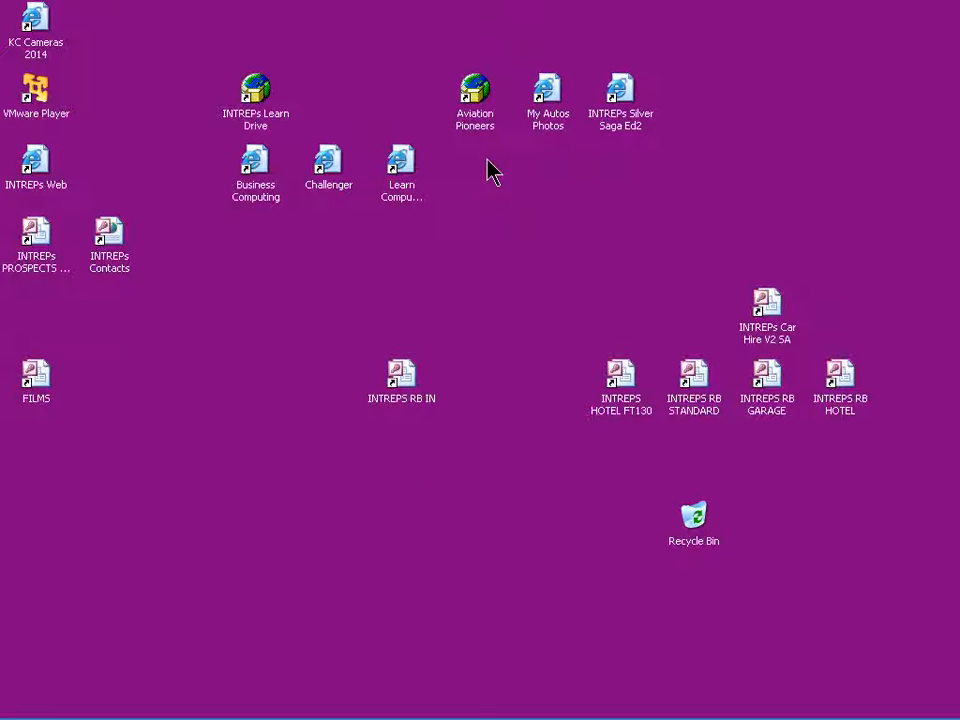
Open the INTREPs PROSPECTS database, review the tasks list starting from its first task, and close the list.
{"action": "double_click", "coordinate": [39, 250]}
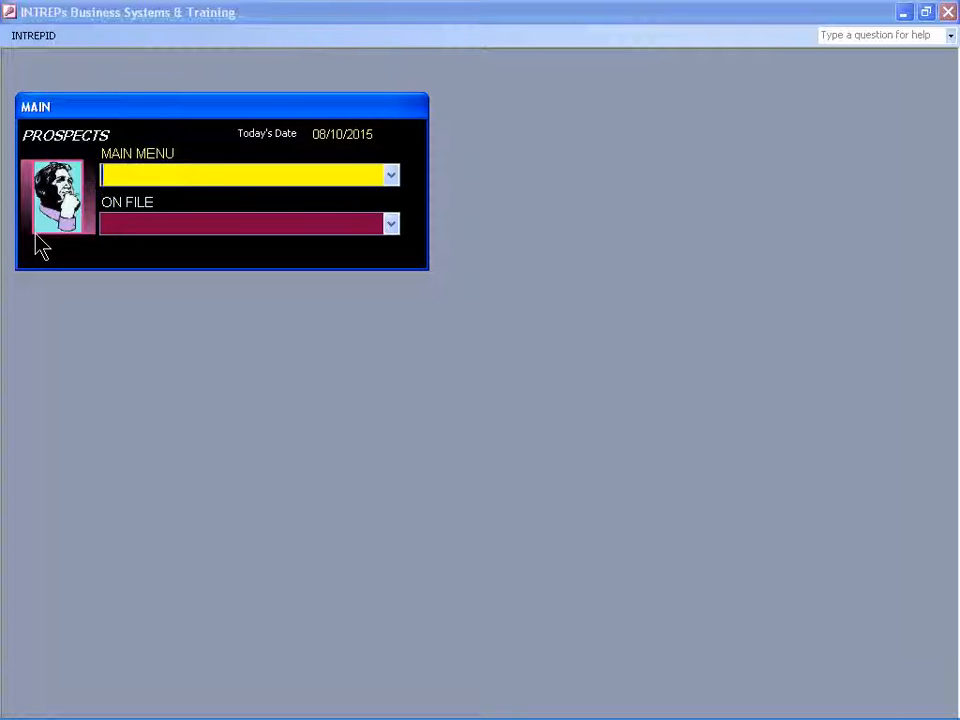
{"action": "type", "text": "t"}
{"action": "key", "text": "Return"}
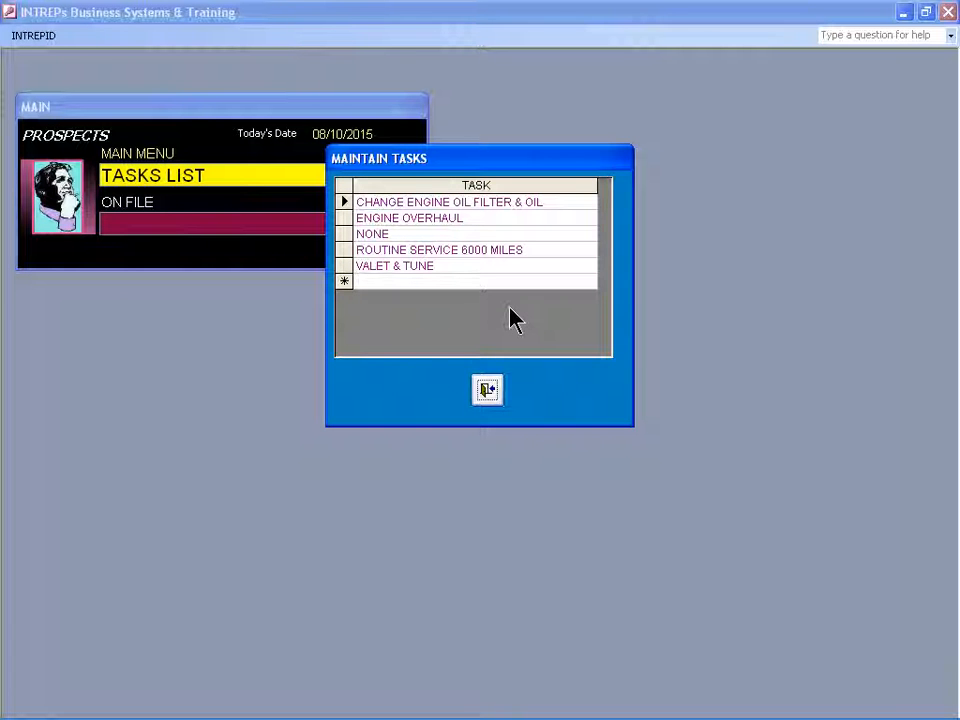
{"action": "left_click", "coordinate": [343, 202]}
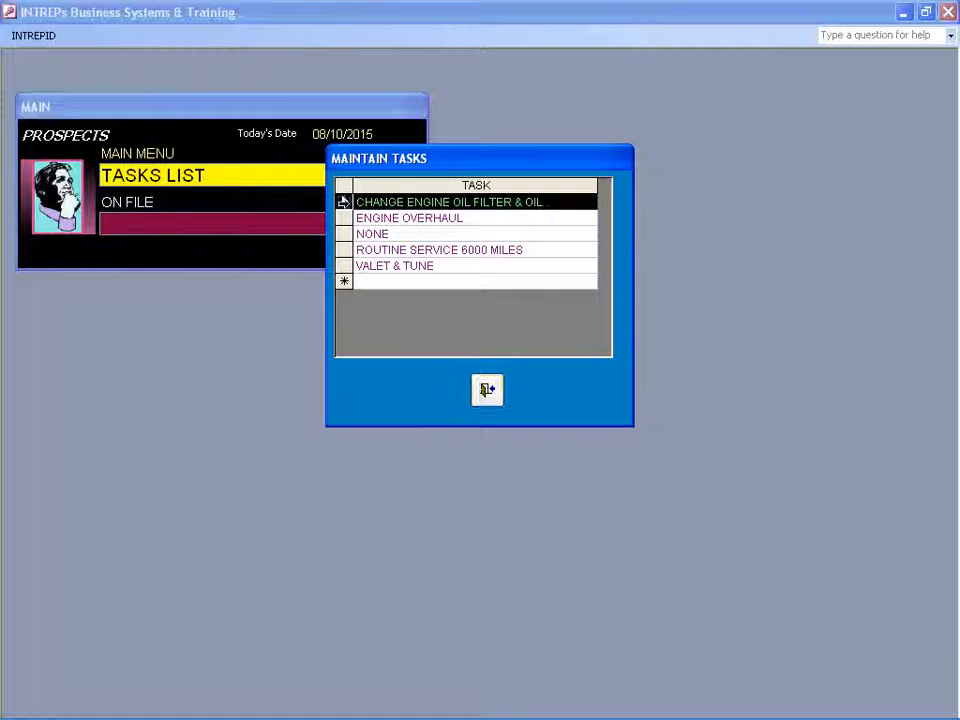
{"action": "left_click", "coordinate": [487, 390]}
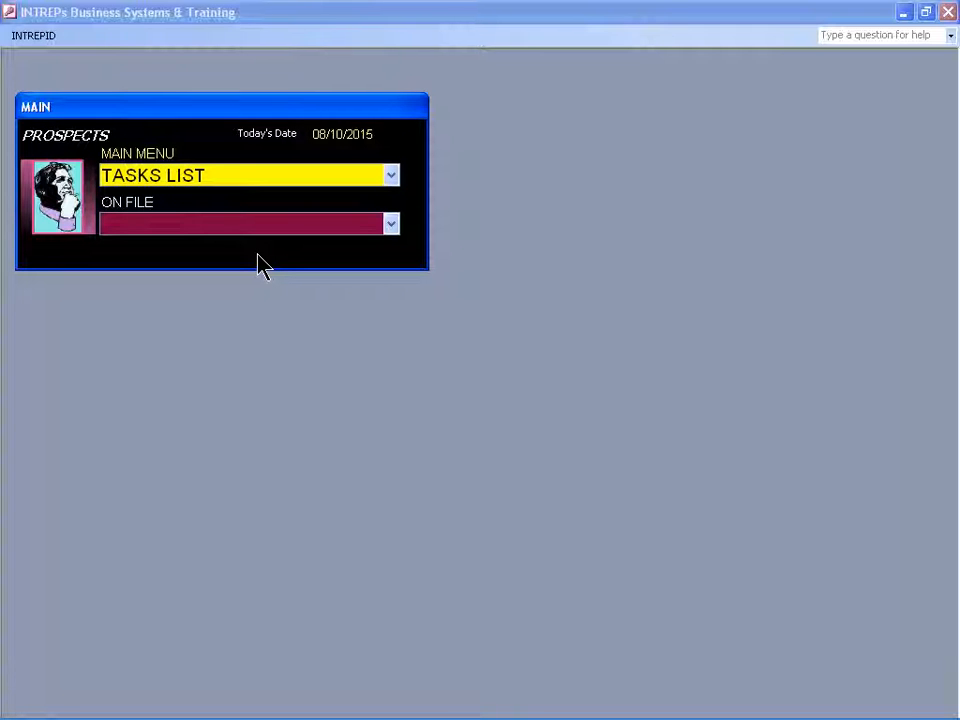
Open the base records and start a new record.
{"action": "key", "text": "shift+Tab"}
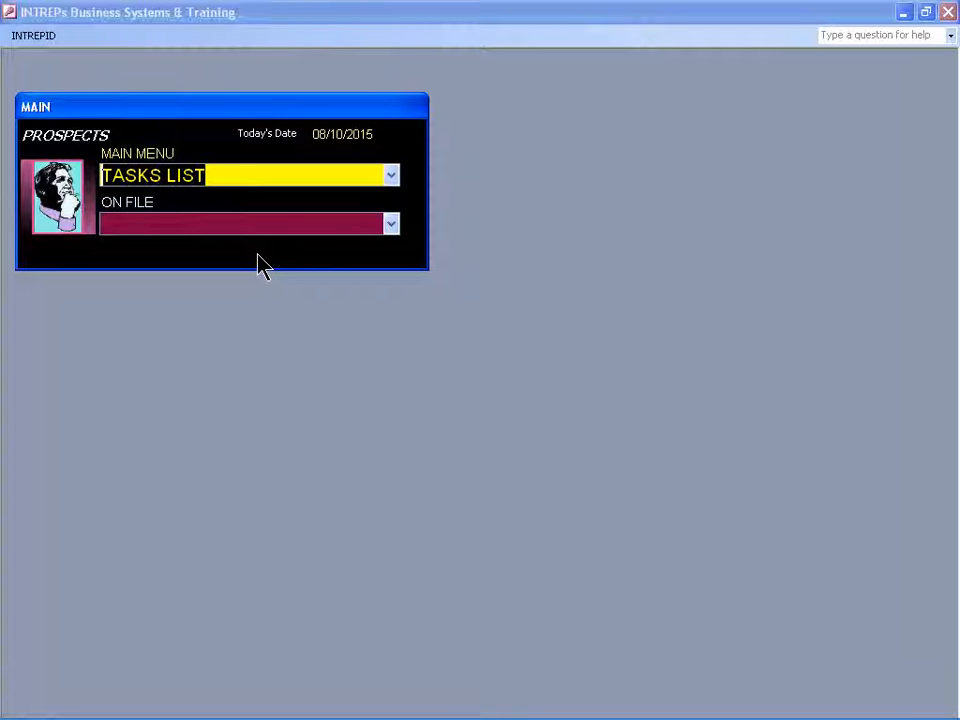
{"action": "type", "text": "BAS"}
{"action": "key", "text": "Return"}
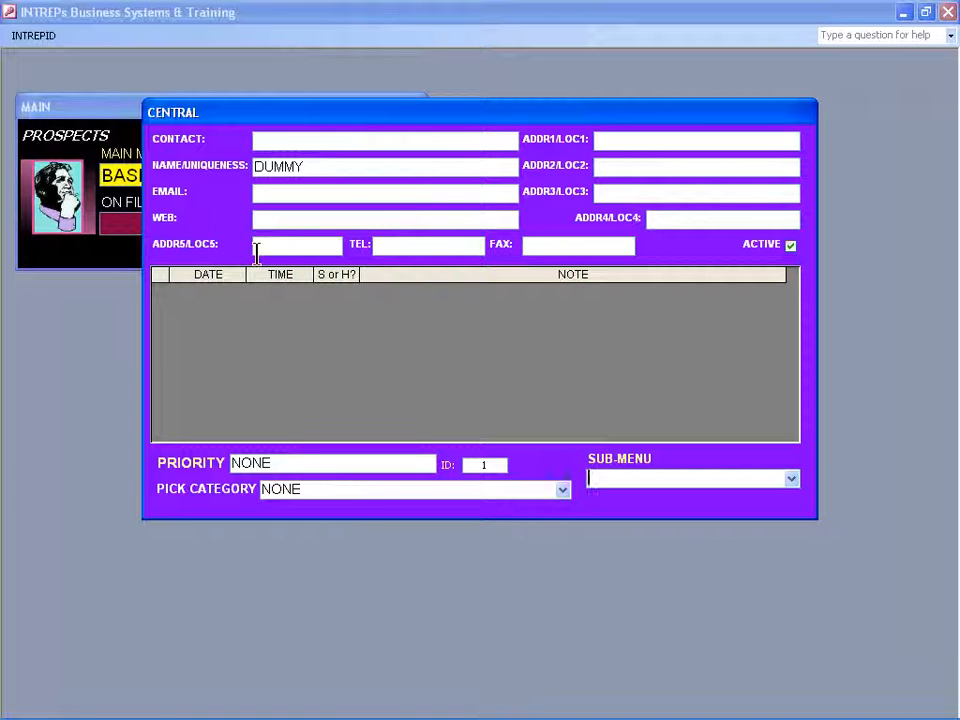
{"action": "type", "text": "ADD NEW RECORD"}
{"action": "key", "text": "Return"}
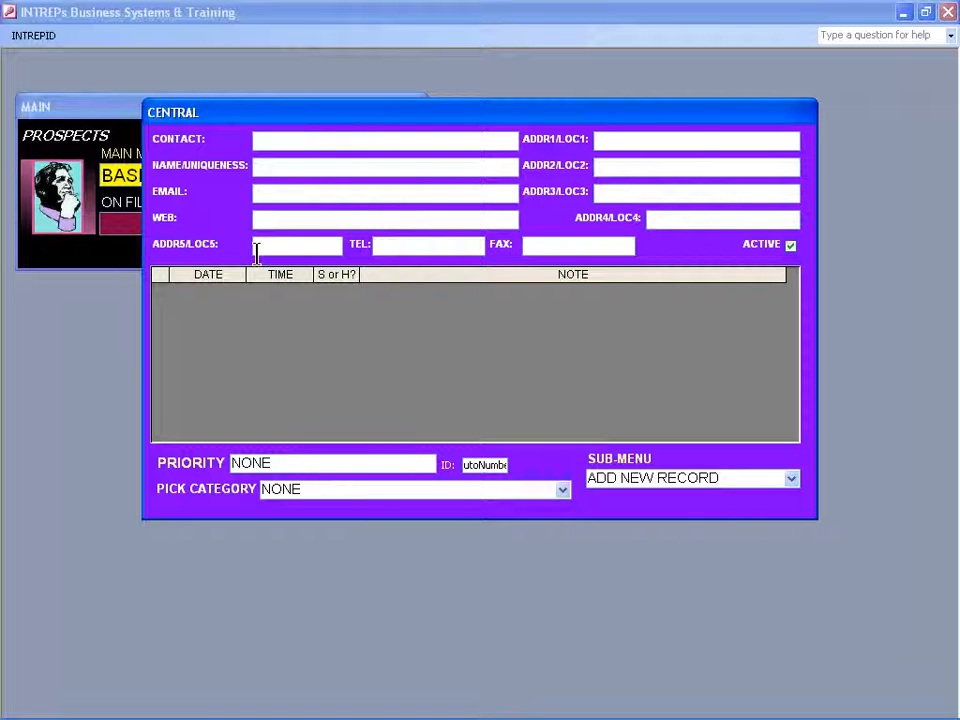
Enter the contact's full name, and fill in the name/uniqueness field with the surname first, followed by first name and title.
{"action": "type", "text": "JOHN JONES"}
{"action": "key", "text": "Tab"}
{"action": "type", "text": "JO"}
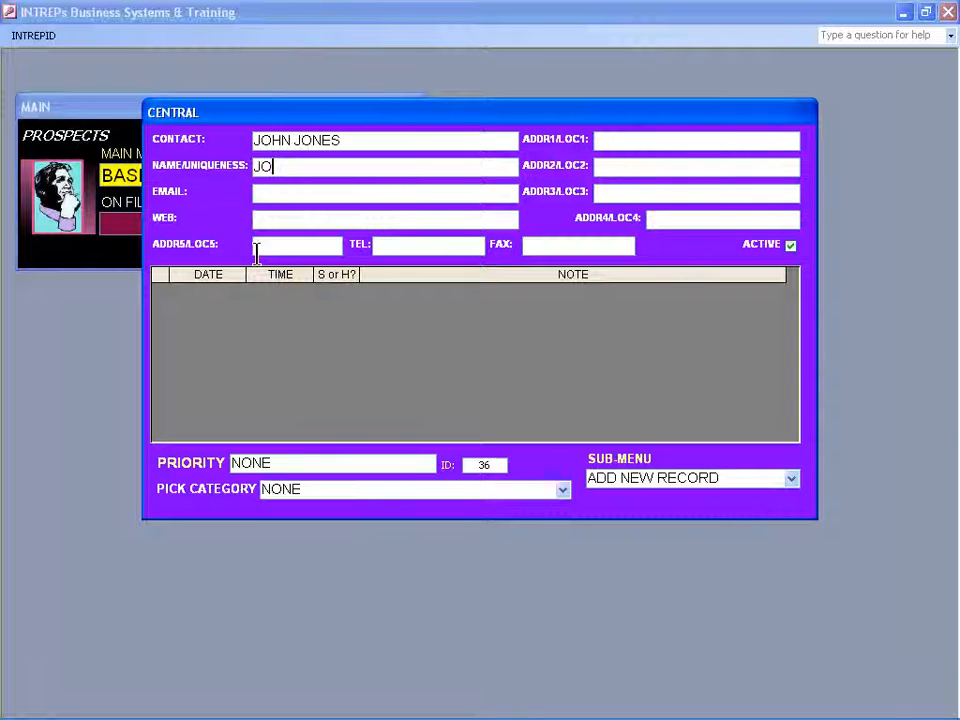
{"action": "type", "text": "NES JOHN MR"}
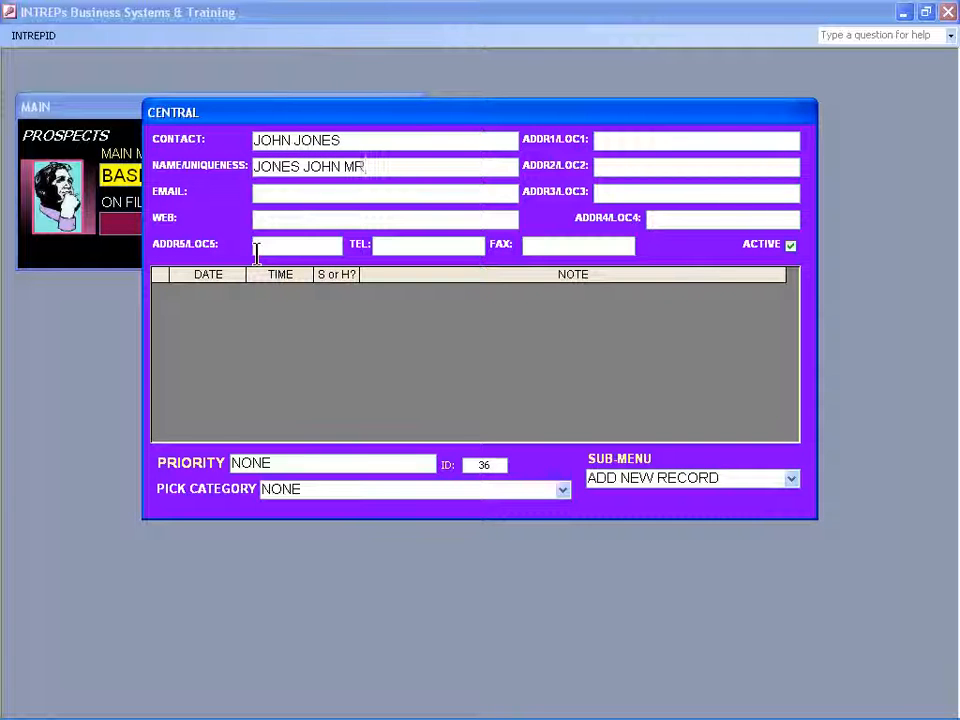
Leave the e-mail, web, address and phone fields empty and set the new record's category to CUSTOMER.
{"action": "key", "text": "Tab"}
{"action": "key", "text": "Tab"}
{"action": "key", "text": "Tab"}
{"action": "key", "text": "Tab"}
{"action": "key", "text": "Tab"}
{"action": "key", "text": "Tab"}
{"action": "key", "text": "Tab"}
{"action": "key", "text": "Tab"}
{"action": "key", "text": "Tab"}
{"action": "key", "text": "Tab"}
{"action": "type", "text": "c"}
{"action": "key", "text": "Tab"}
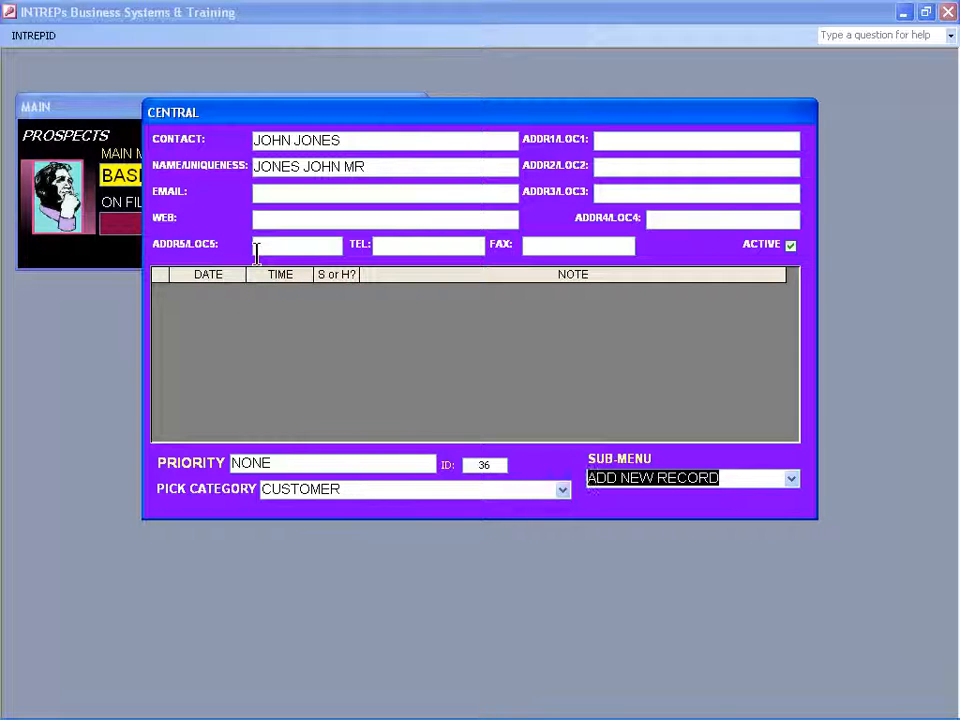
Add a note reading "ENTERED ON THIS DATE" with priority NONE to the new customer record, and return to the main menu.
{"action": "type", "text": "n"}
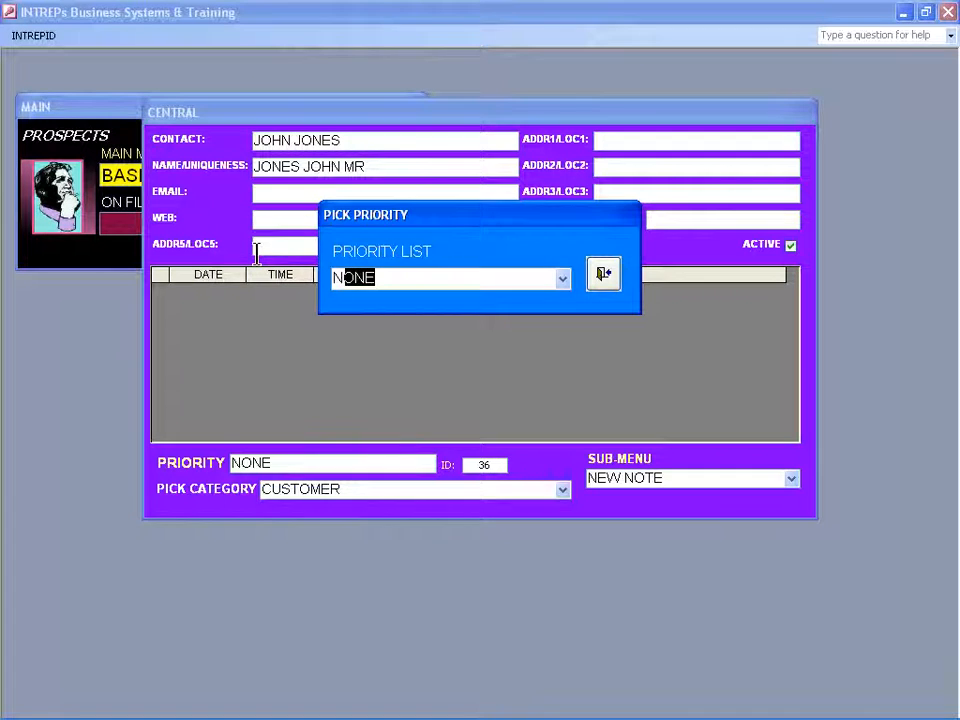
{"action": "key", "text": "alt+Down"}
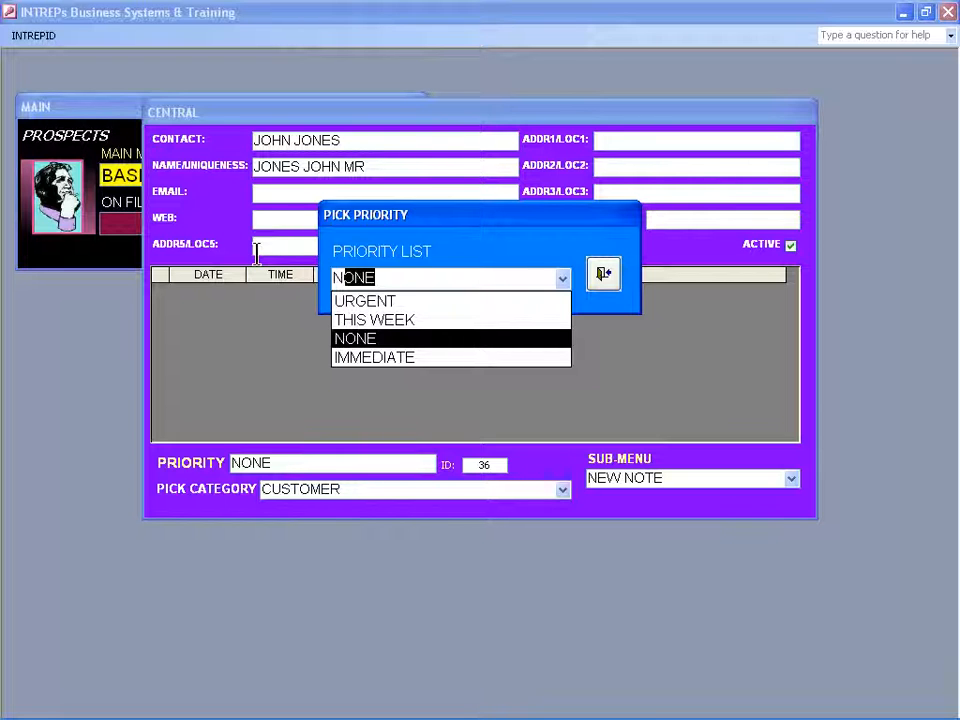
{"action": "key", "text": "Return"}
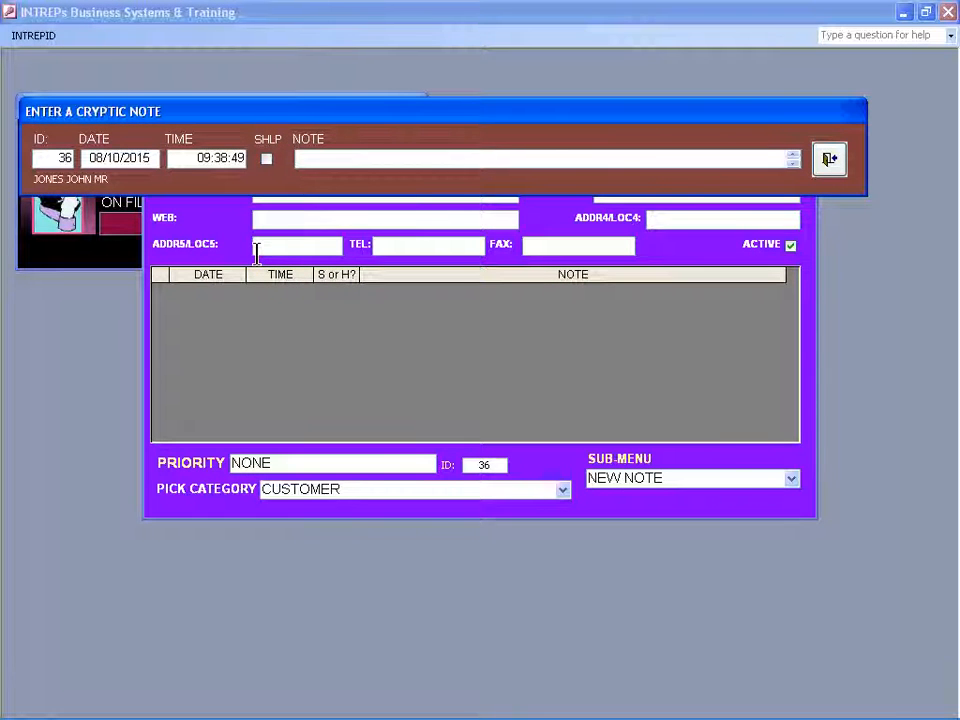
{"action": "type", "text": "ENTERED ON"}
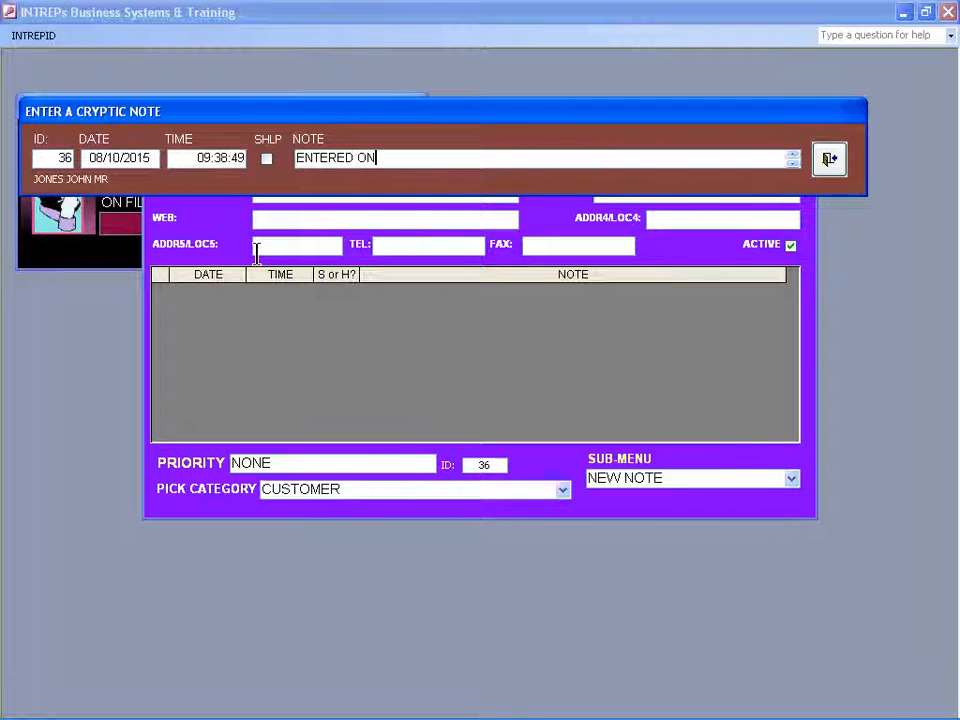
{"action": "type", "text": " THIS DATE"}
{"action": "key", "text": "Return"}
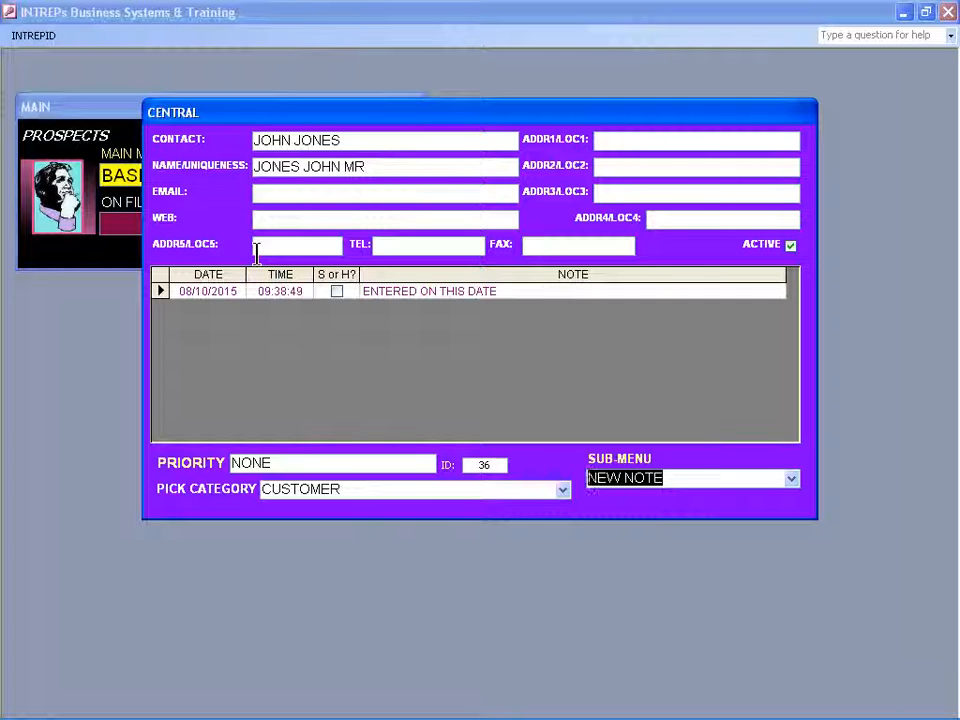
{"action": "type", "text": "MAIN"}
{"action": "key", "text": "Return"}
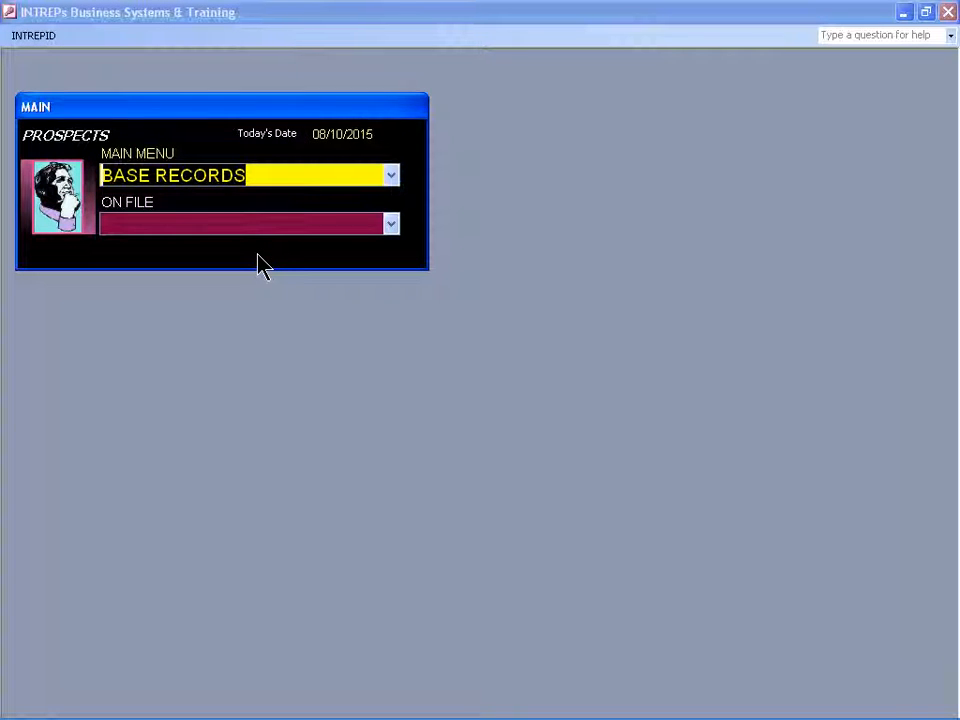
View the global listing by priority from the data output links, and close the report.
{"action": "type", "text": "DATA OUTPUT LINKS"}
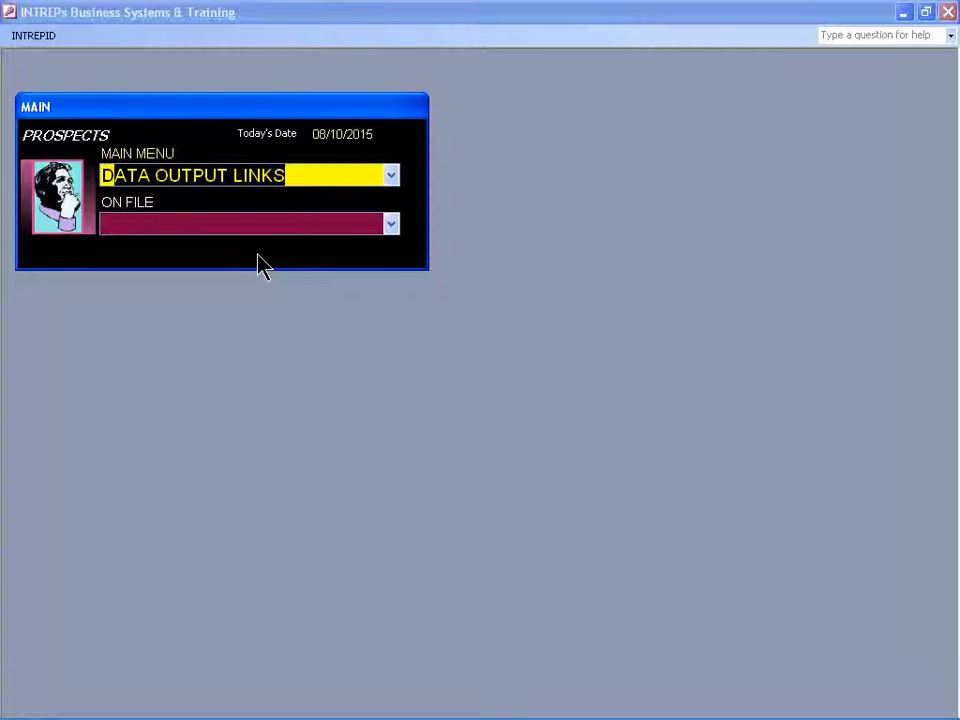
{"action": "key", "text": "alt+Down"}
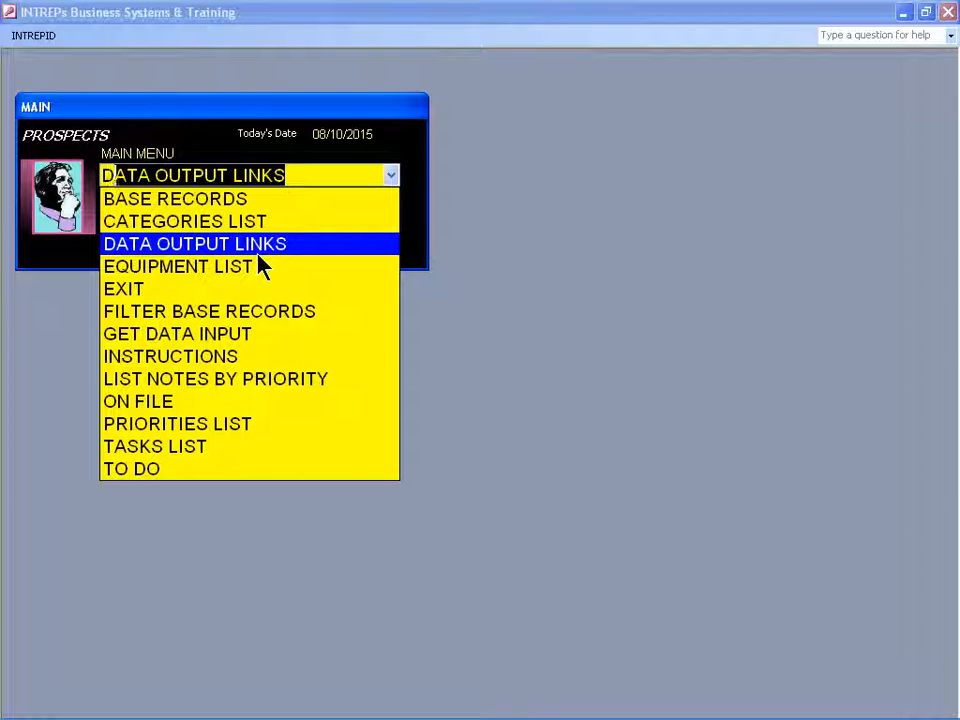
{"action": "key", "text": "Return"}
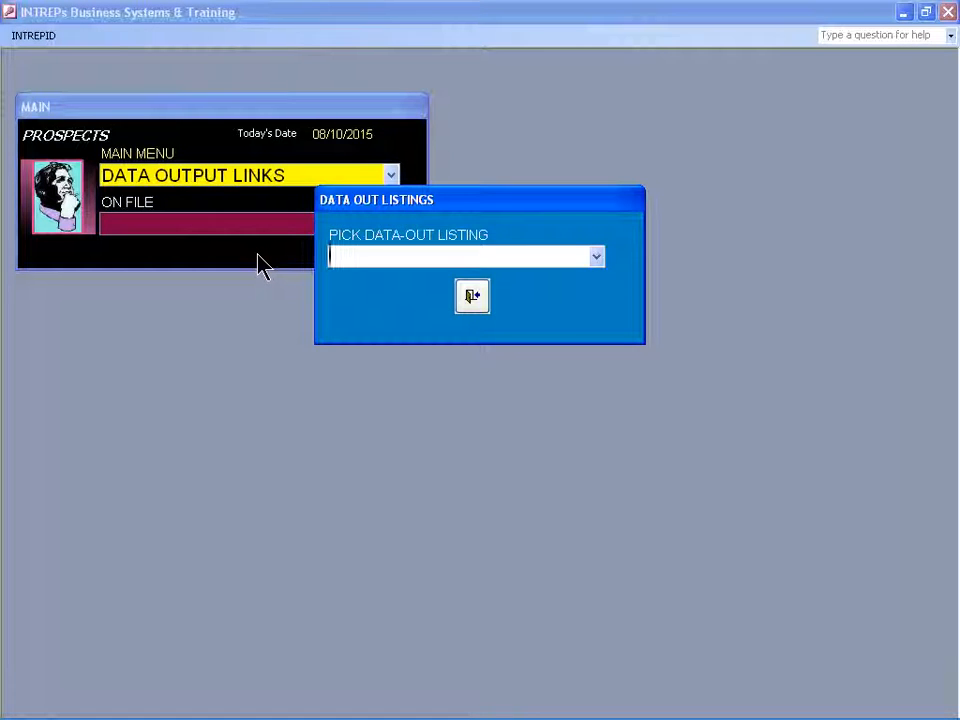
{"action": "type", "text": "GLOBAL LISTING BY CATEGORY"}
{"action": "key", "text": "F4"}
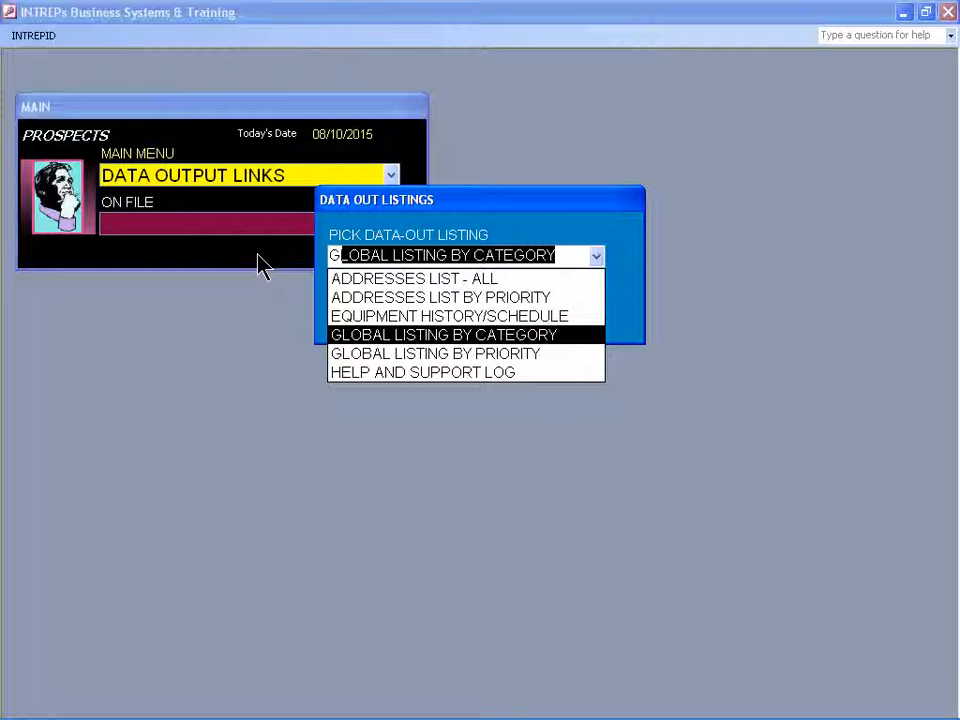
{"action": "key", "text": "Down"}
{"action": "key", "text": "Return"}
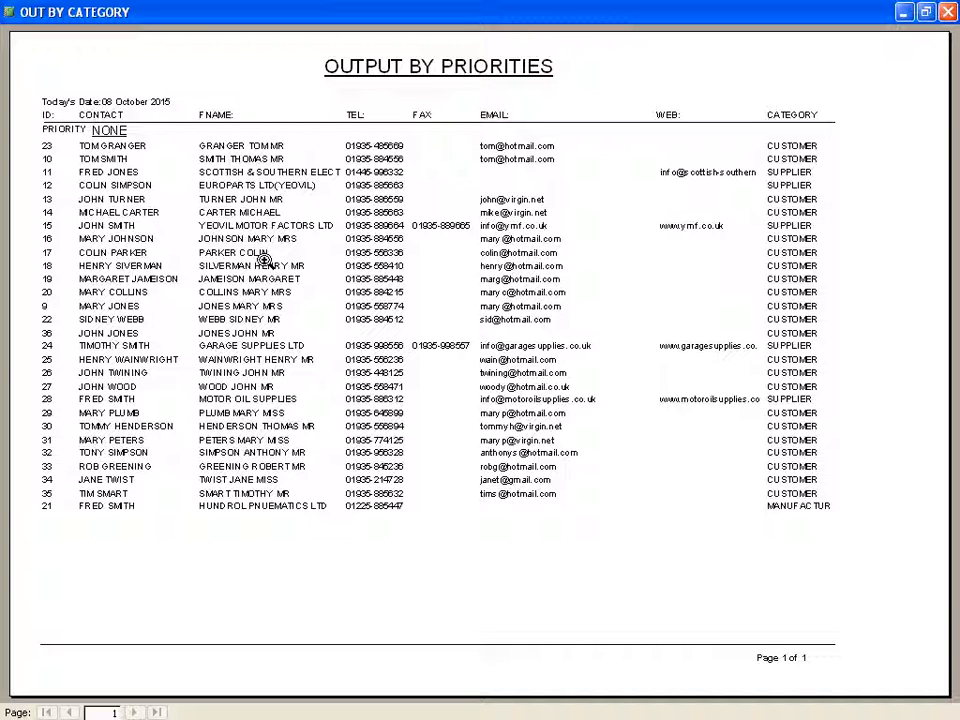
{"action": "key", "text": "Escape"}
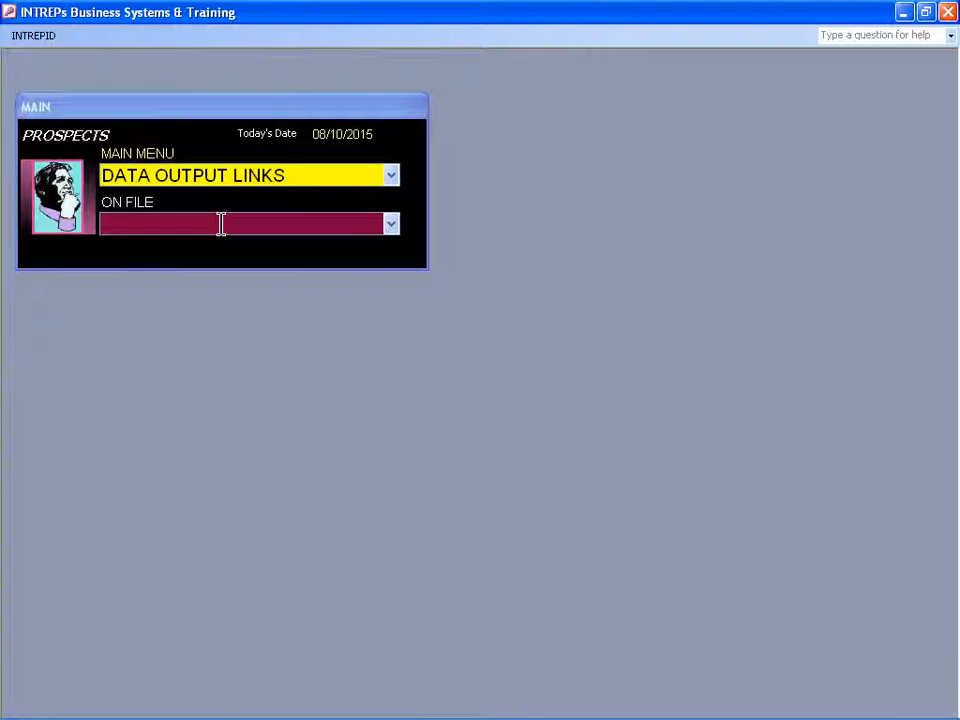
Review the entries in the priorities list and close it.
{"action": "left_click", "coordinate": [155, 175]}
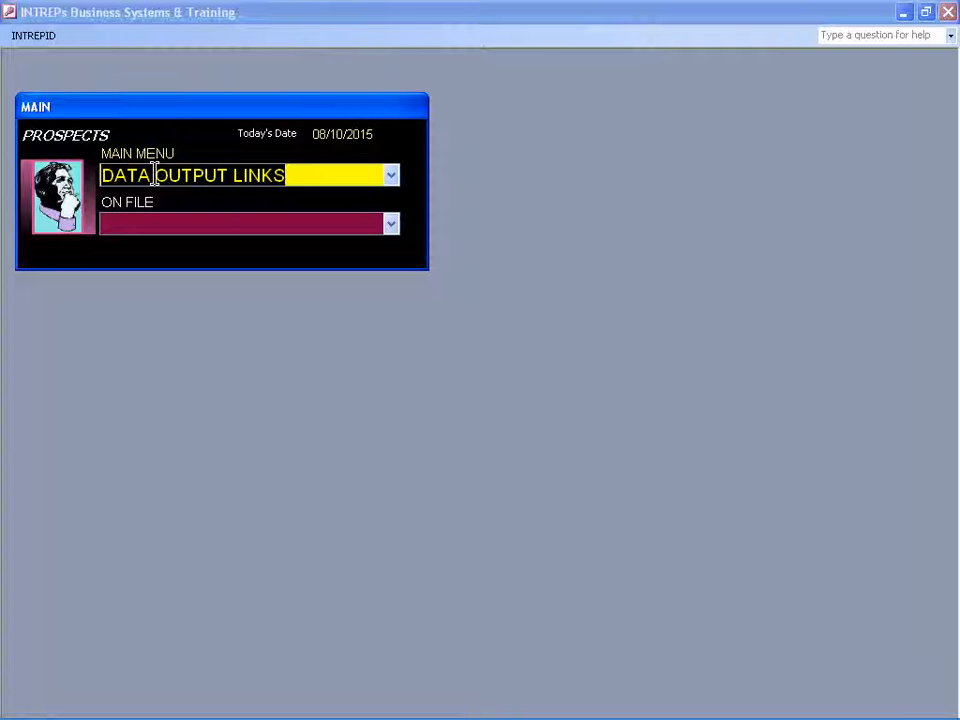
{"action": "type", "text": "p"}
{"action": "key", "text": "Return"}
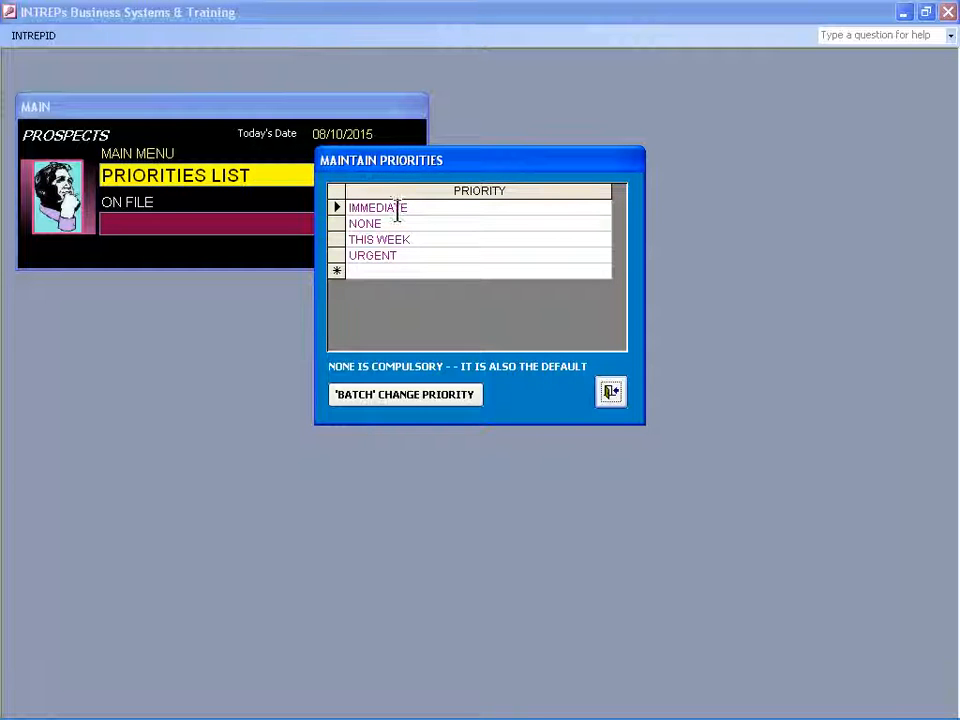
{"action": "left_click", "coordinate": [616, 396]}
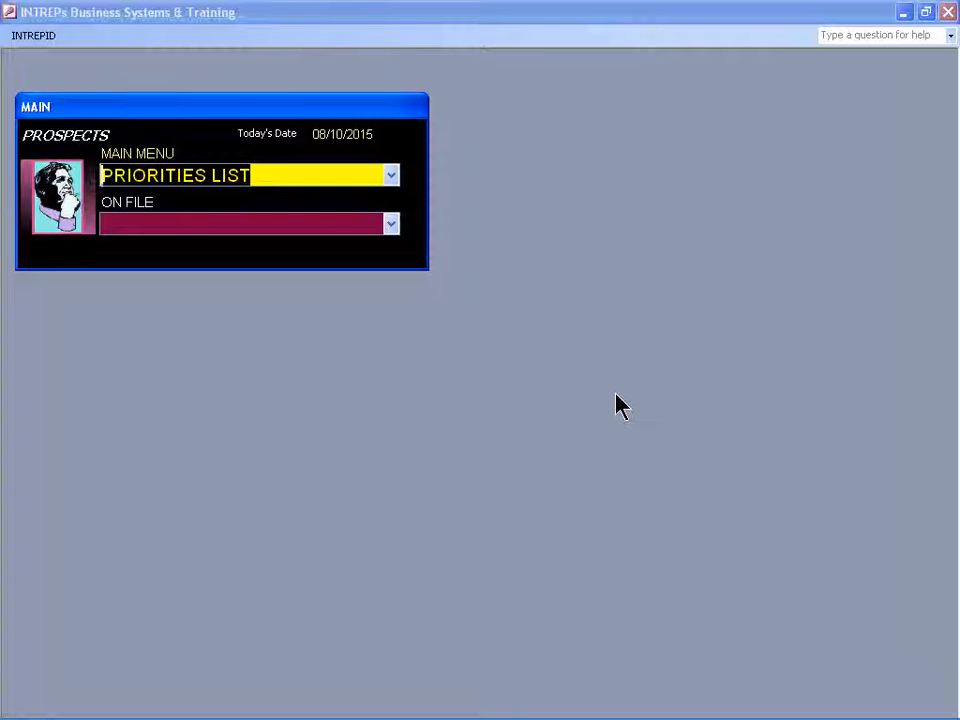
Open the to-do list and start a new entry dated 08/10/2015.
{"action": "type", "text": "to"}
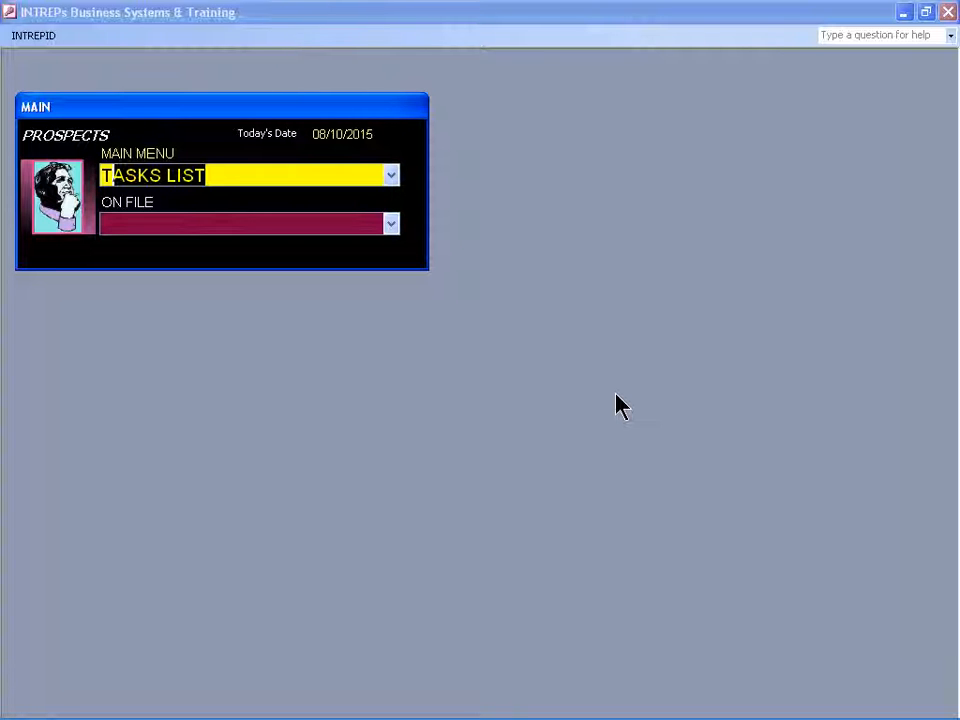
{"action": "key", "text": "Return"}
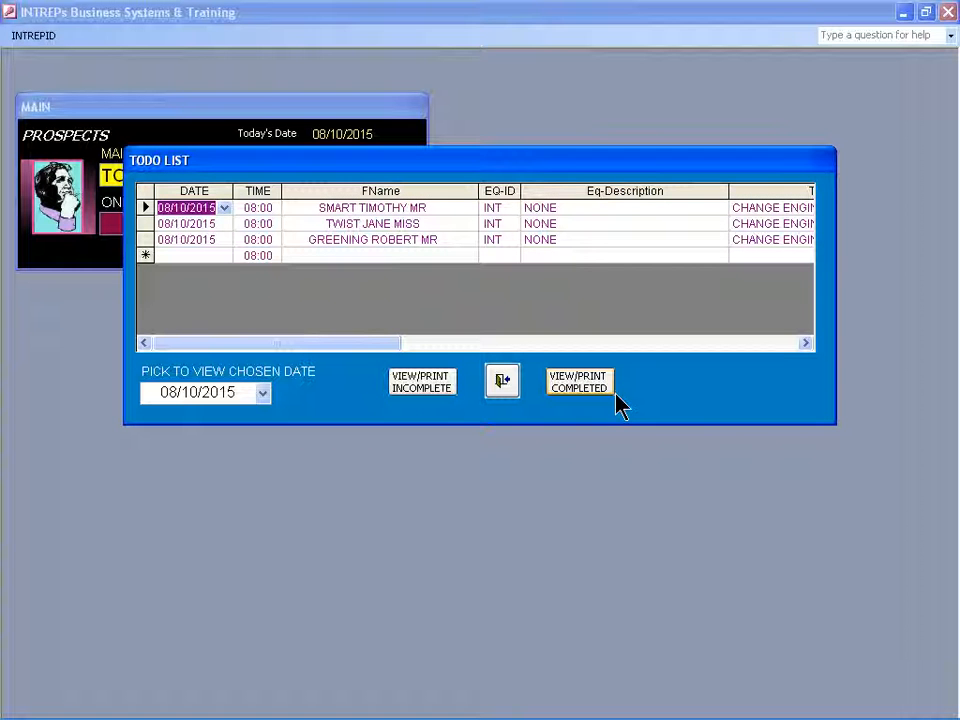
{"action": "key", "text": "Down"}
{"action": "key", "text": "Down"}
{"action": "key", "text": "Down"}
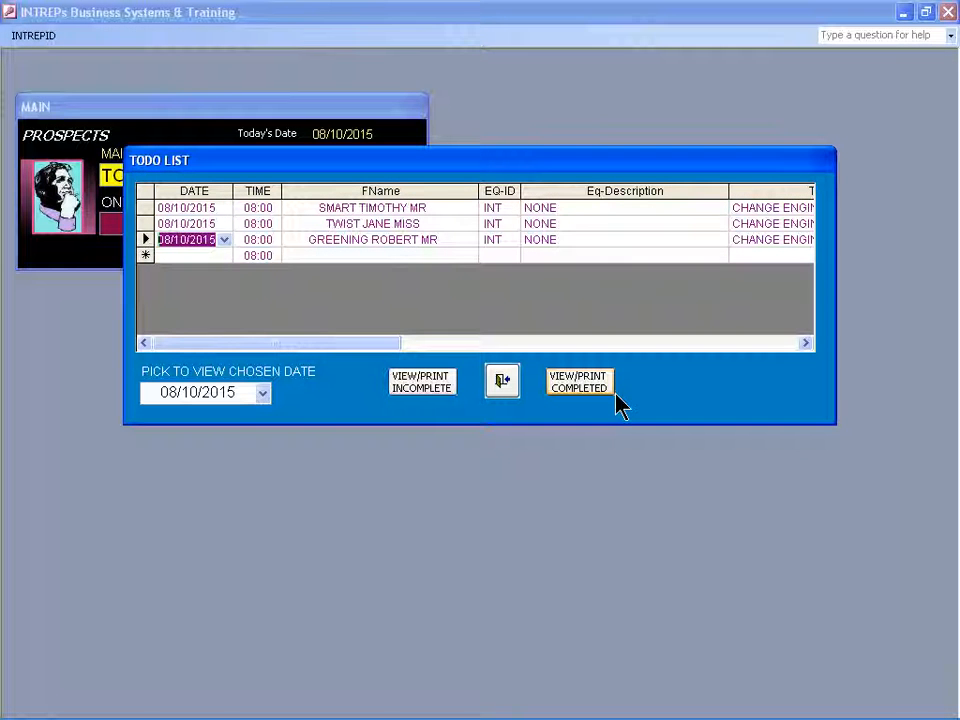
{"action": "key", "text": "ctrl+semicolon"}
{"action": "key", "text": "Return"}
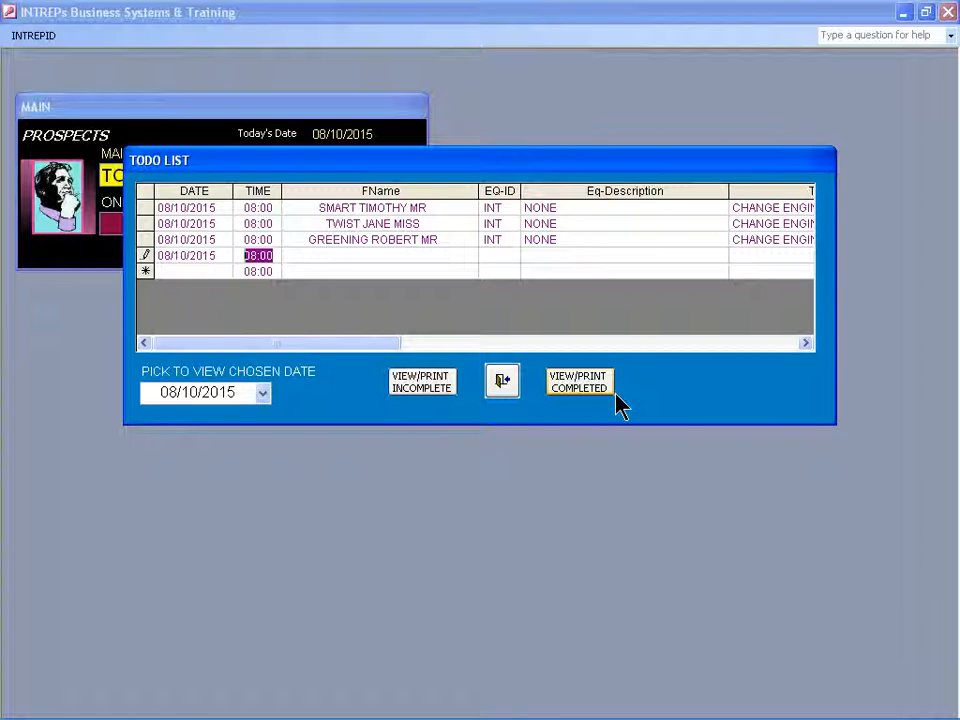
Keep the default time and assign the new to-do entry to the customer just added to the base records.
{"action": "key", "text": "Return"}
{"action": "type", "text": "JONES MARY MRS"}
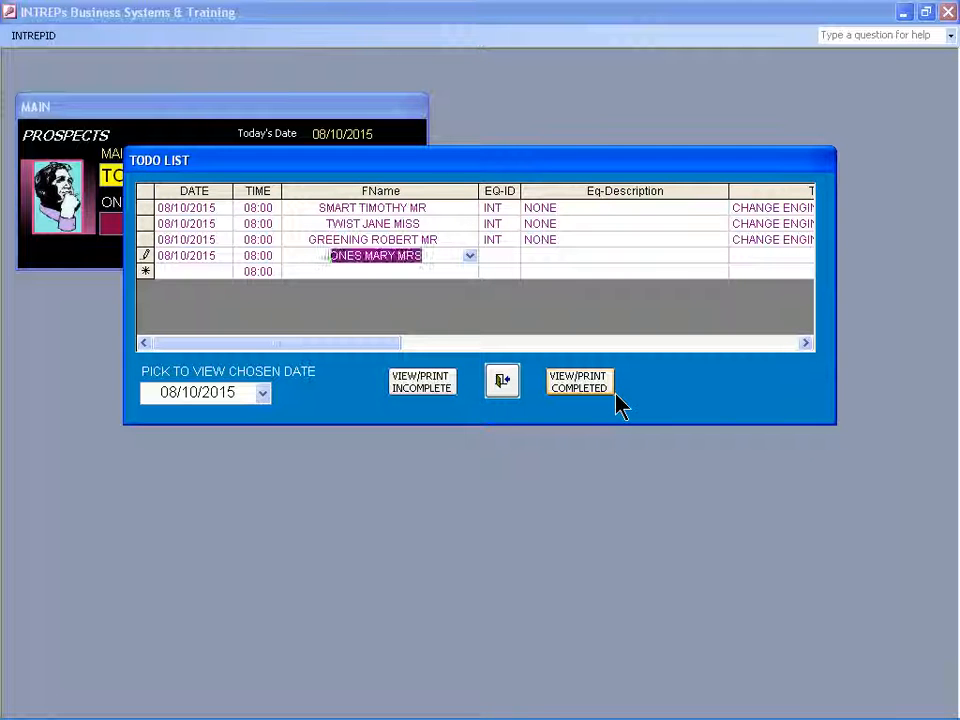
{"action": "key", "text": "F4"}
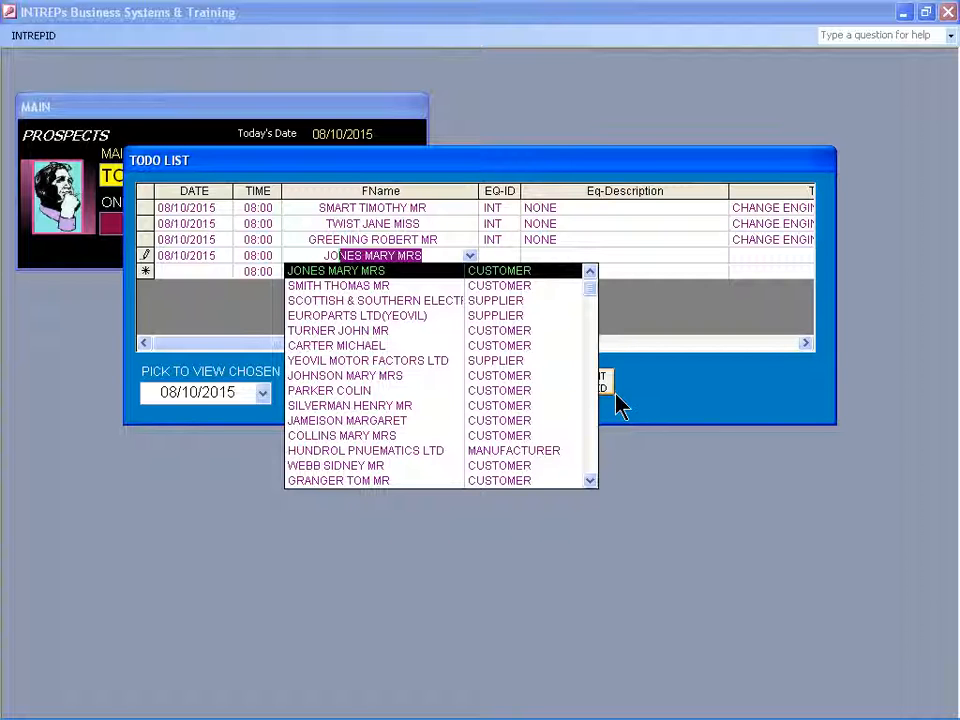
{"action": "type", "text": "NES JOHN"}
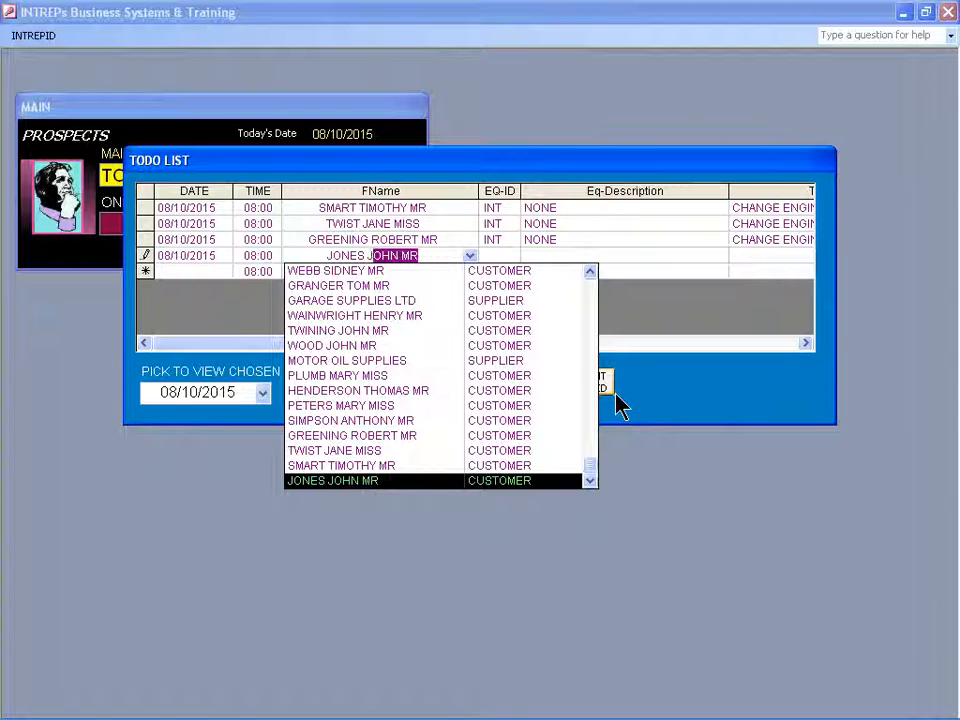
{"action": "key", "text": "Tab"}
Set the new to-do entry's equipment ID to INT and proceed to its task field.
{"action": "key", "text": "F4"}
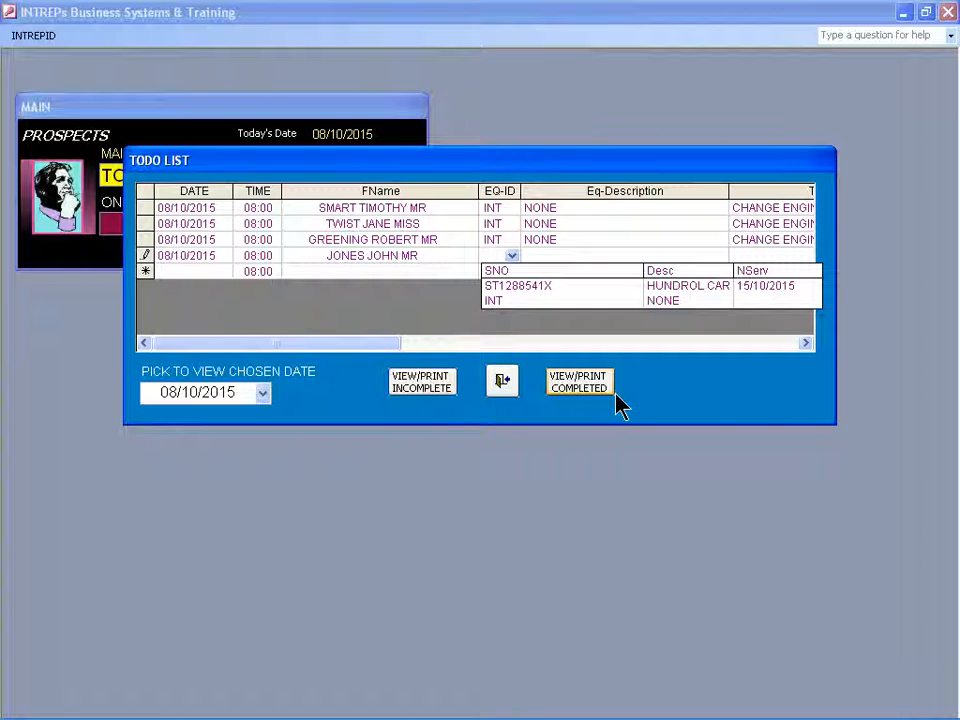
{"action": "type", "text": "INT"}
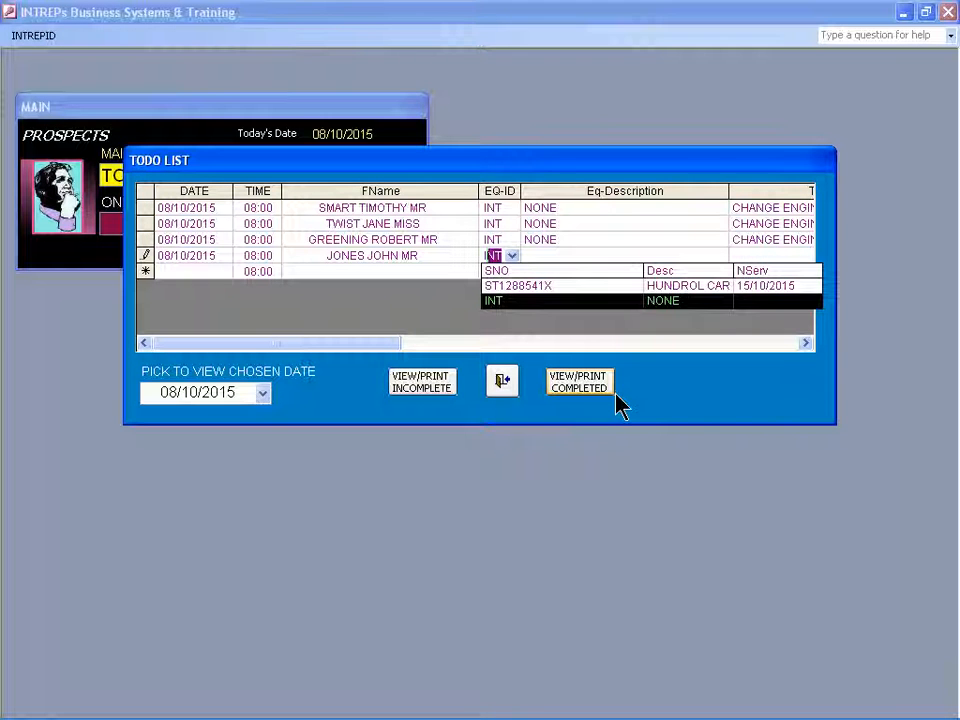
{"action": "key", "text": "Tab"}
{"action": "key", "text": "Tab"}
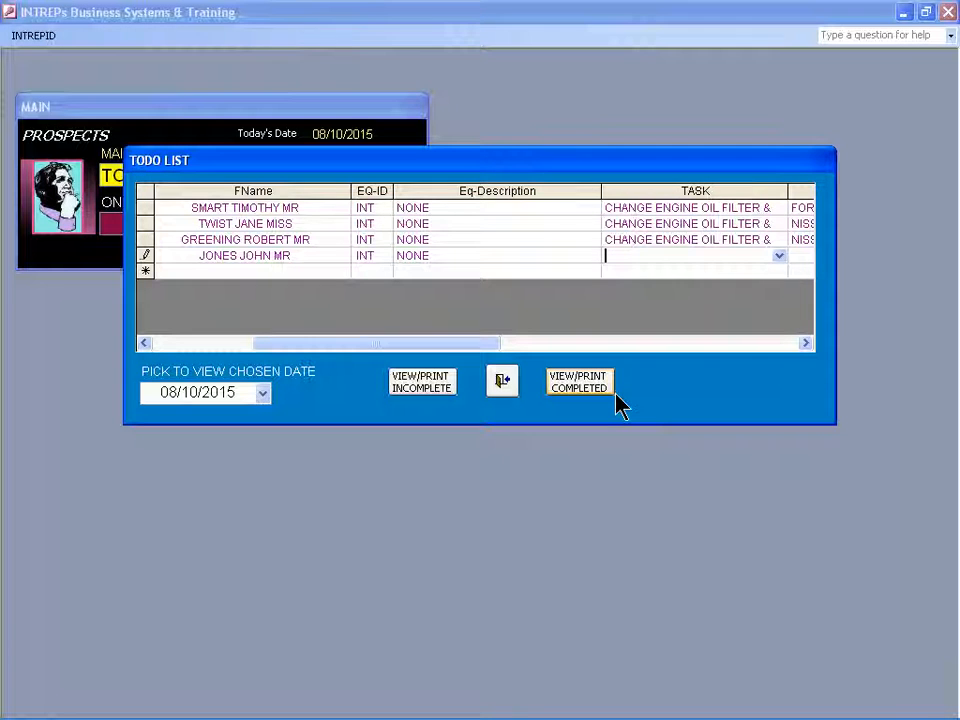
Choose CHANGE ENGINE OIL FILTER & OIL as the new to-do entry's task.
{"action": "key", "text": "alt+Down"}
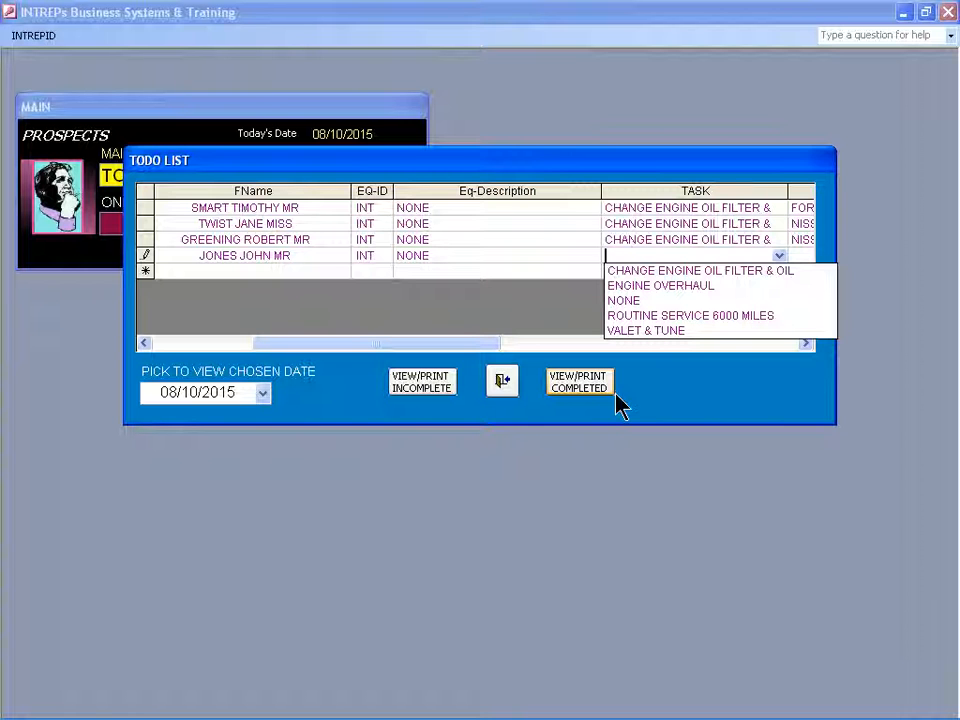
{"action": "key", "text": "Down"}
{"action": "key", "text": "Tab"}
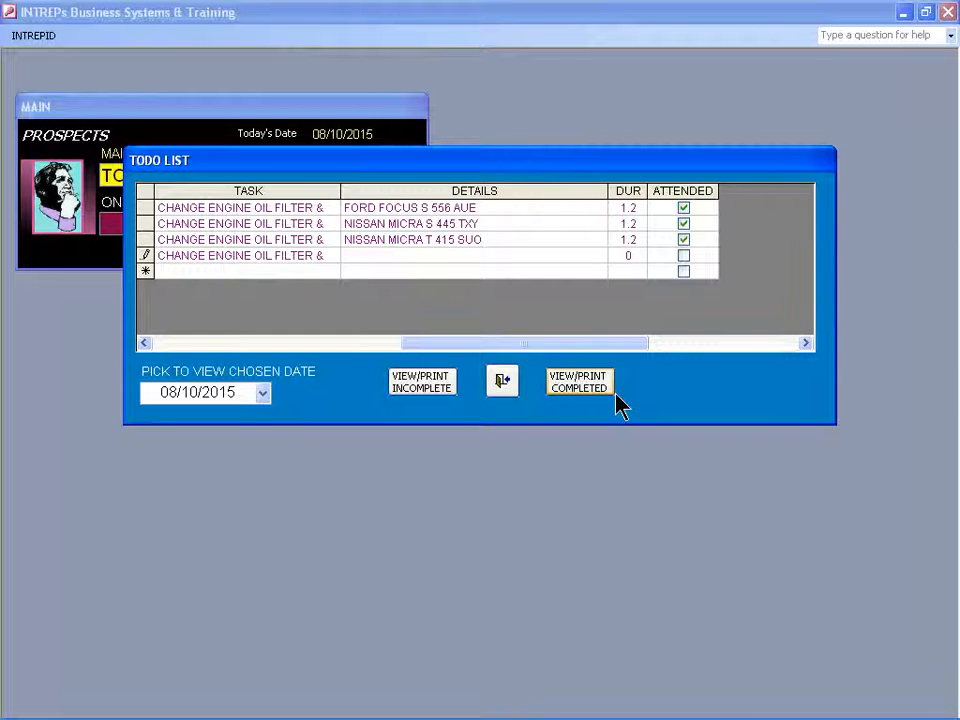
Enter FORD FOCUS T 231 SSU as the new entry's details and select the registration part of the text.
{"action": "type", "text": "FORD FOCUS"}
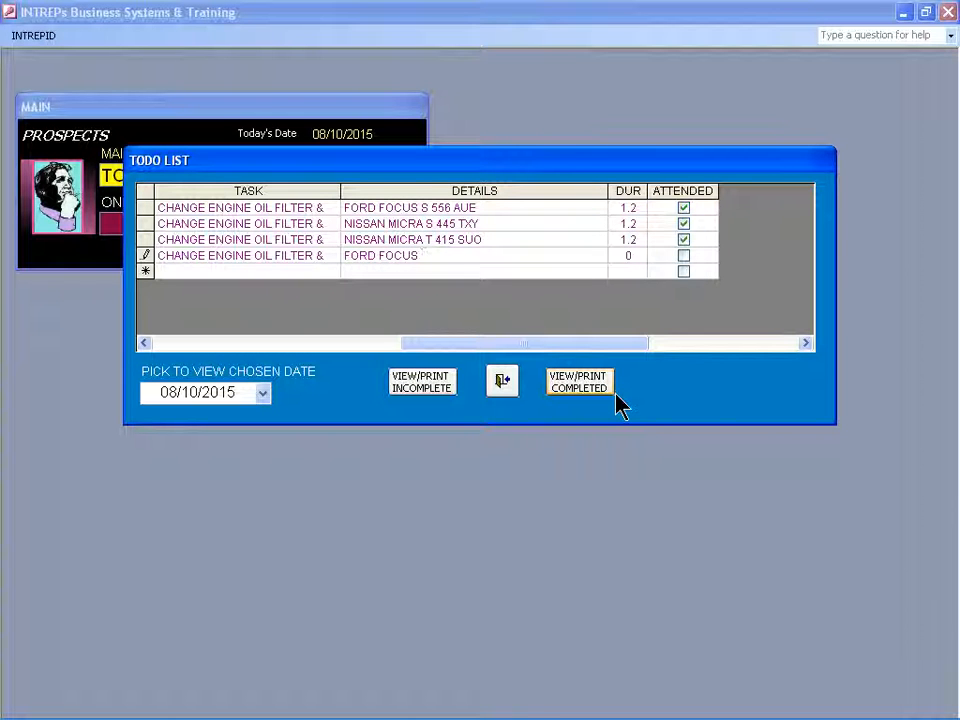
{"action": "type", "text": " T 23"}
{"action": "type", "text": "1"}
{"action": "type", "text": " BSU"}
{"action": "key", "text": "ctrl+shift+Left"}
{"action": "key", "text": "ctrl+shift+Left"}
{"action": "key", "text": "ctrl+shift+Left"}
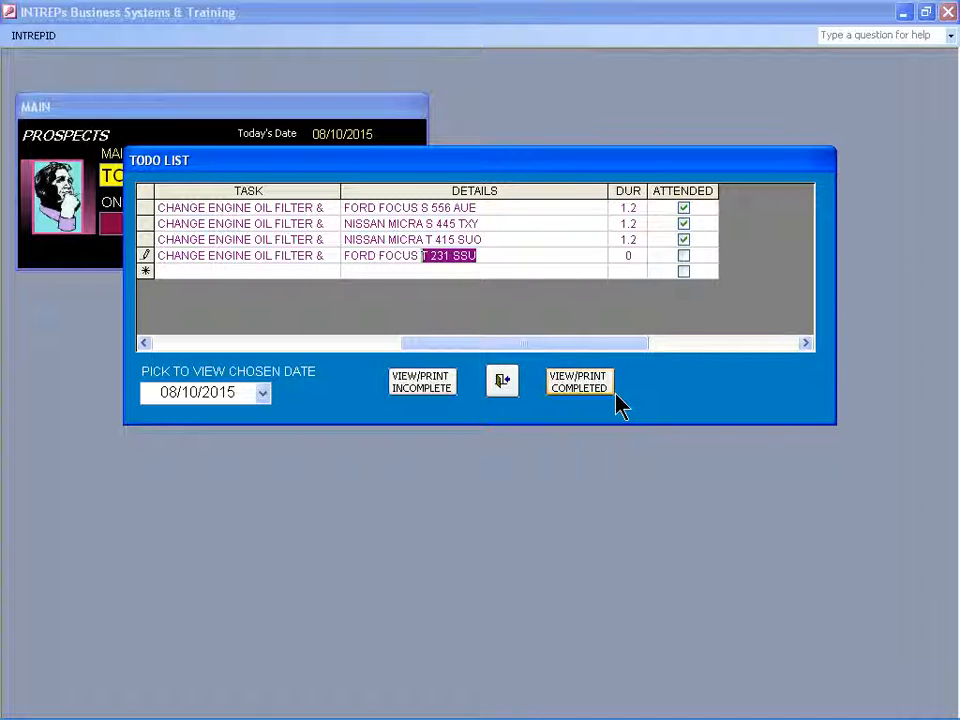
Set the new entry's duration to 1.2, leave it unattended and save the record.
{"action": "key", "text": "Tab"}
{"action": "type", "text": "1.2"}
{"action": "key", "text": "Tab"}
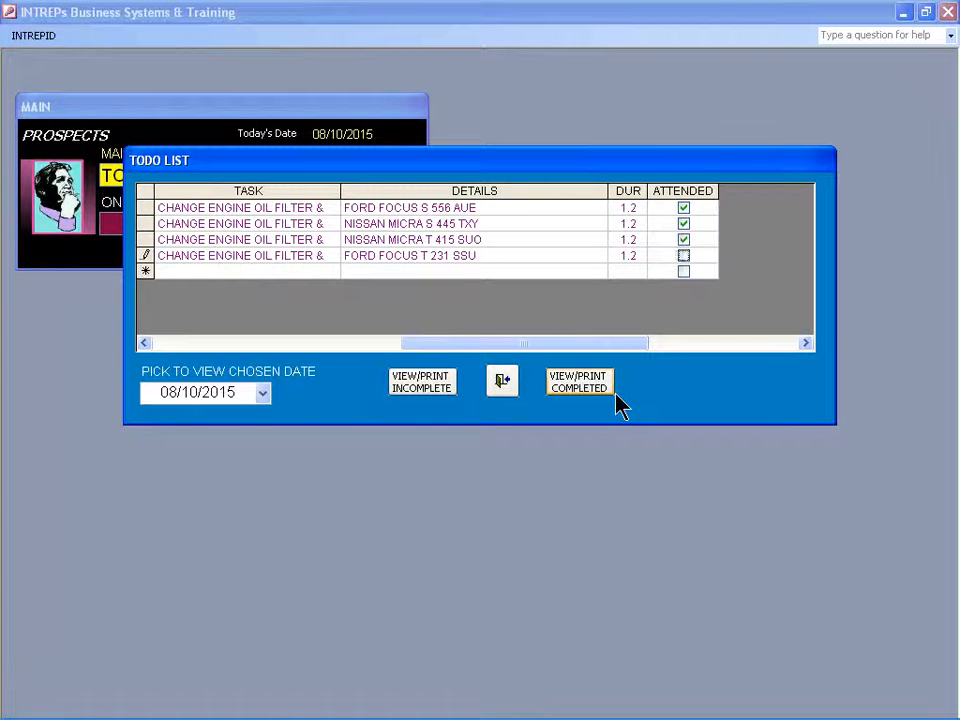
{"action": "key", "text": "Tab"}
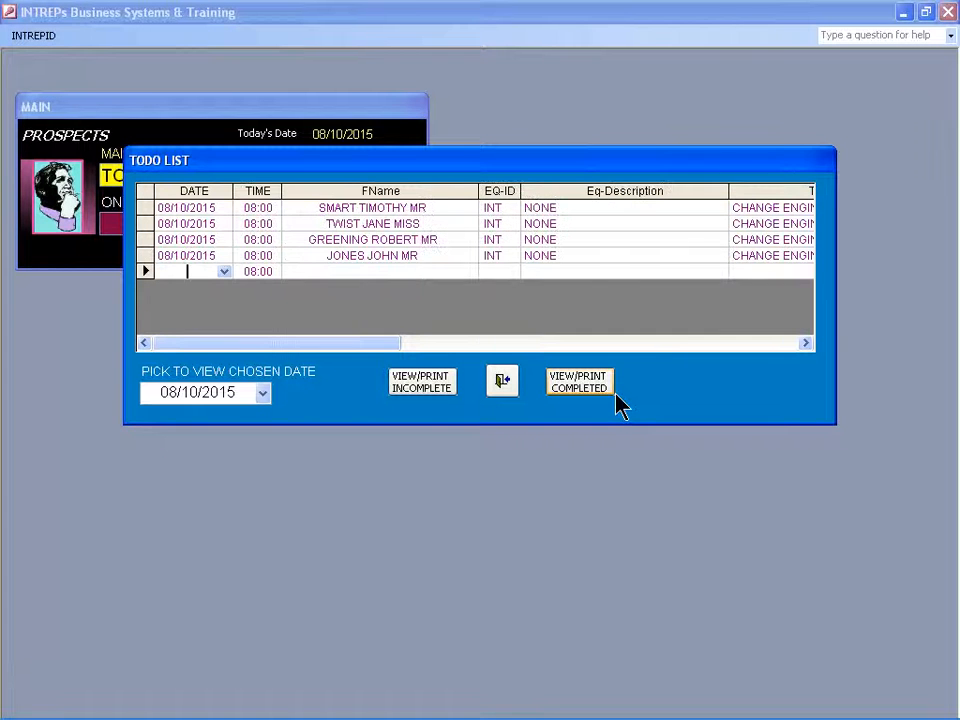
View the report of incomplete to-do tasks, then close the report and the to-do list.
{"action": "left_click", "coordinate": [429, 392]}
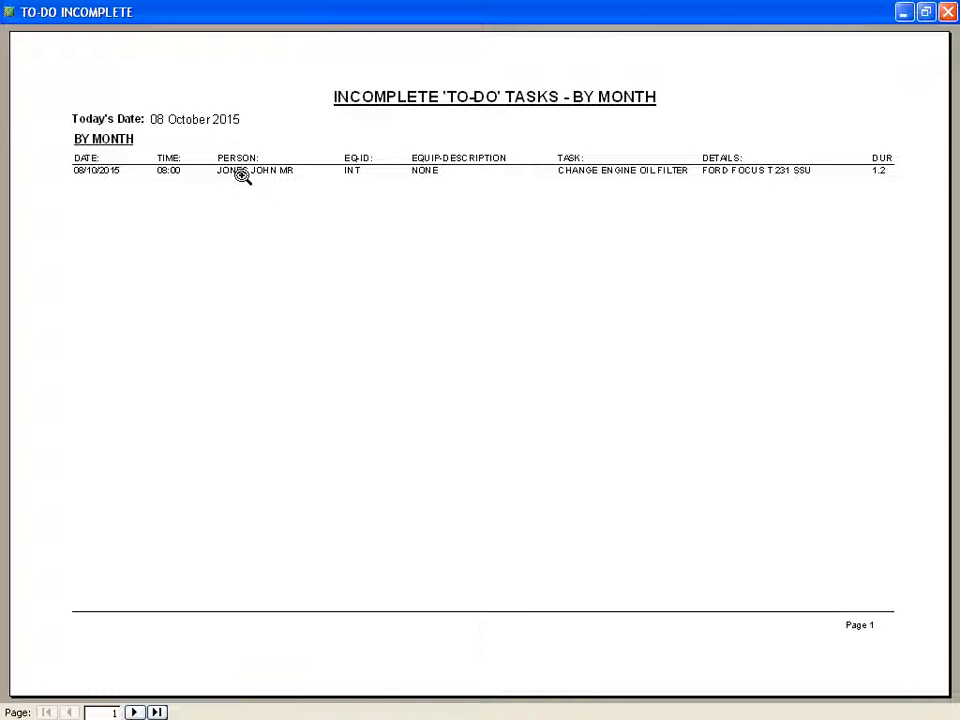
{"action": "key", "text": "Escape"}
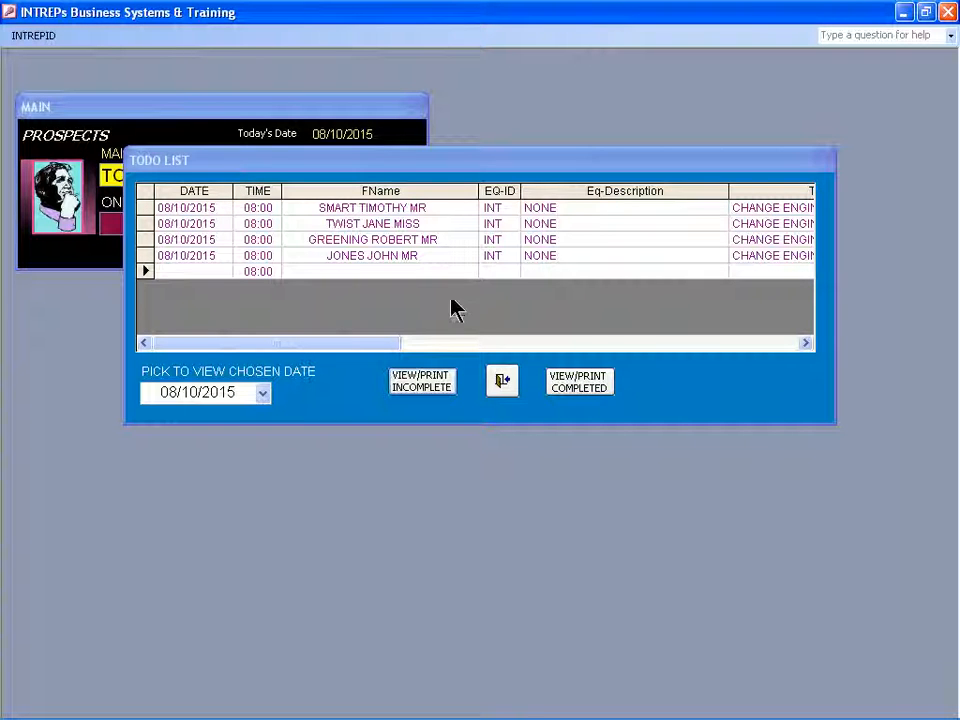
{"action": "left_click", "coordinate": [501, 382]}
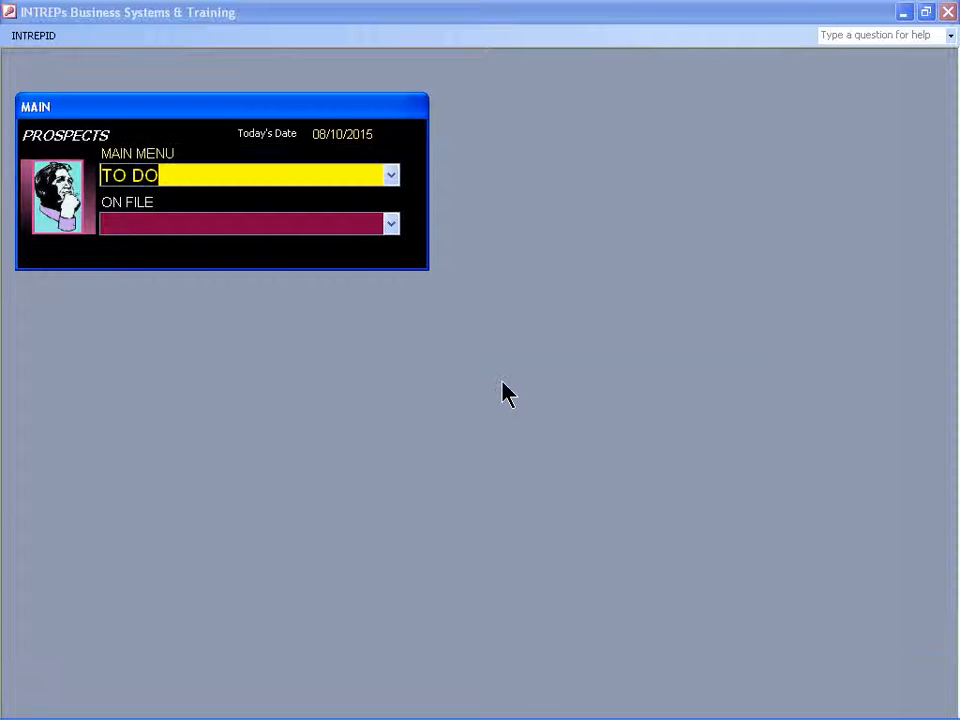
Open the new customer's central record from the on-file list by entering the start of the surname.
{"action": "key", "text": "Tab"}
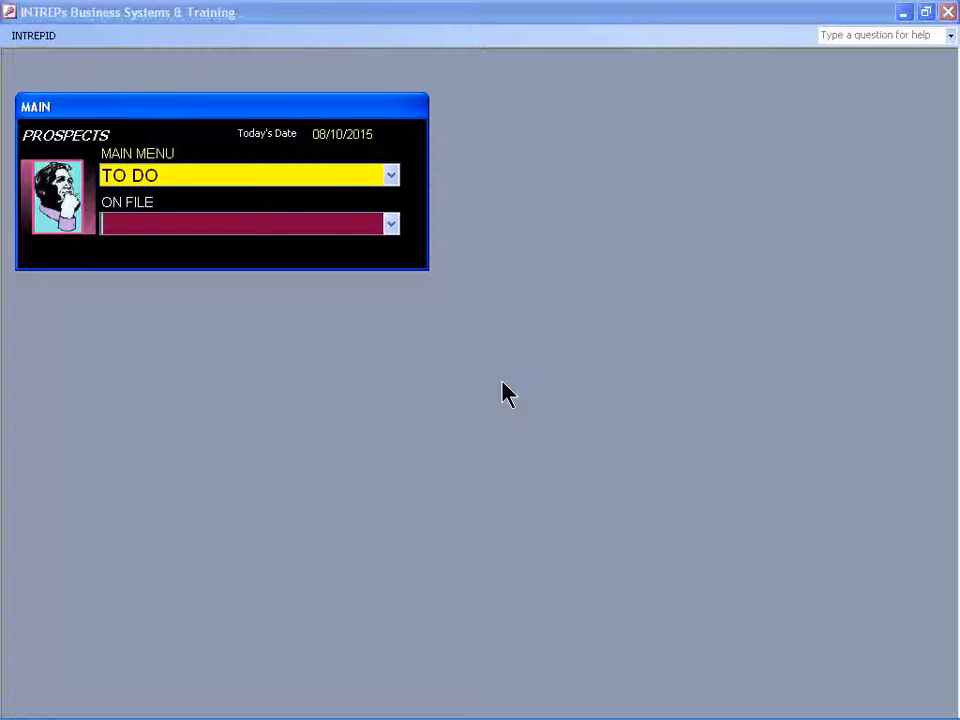
{"action": "type", "text": "JONE"}
{"action": "key", "text": "Return"}
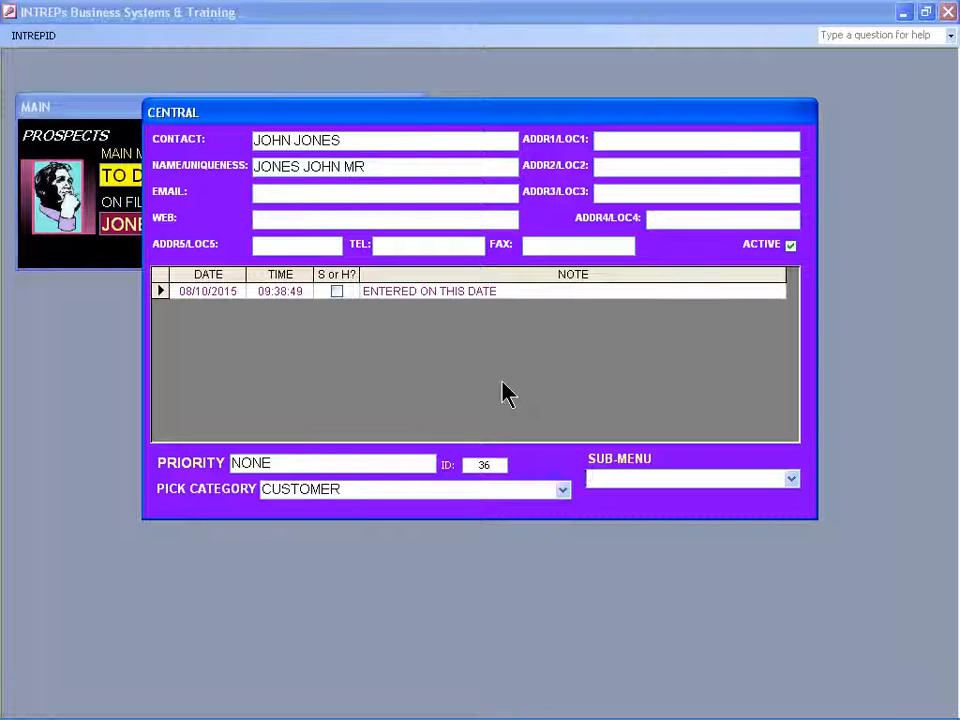
Start a new note for the customer with priority IMMEDIATE and proceed to the note text.
{"action": "type", "text": "NEW NOTE"}
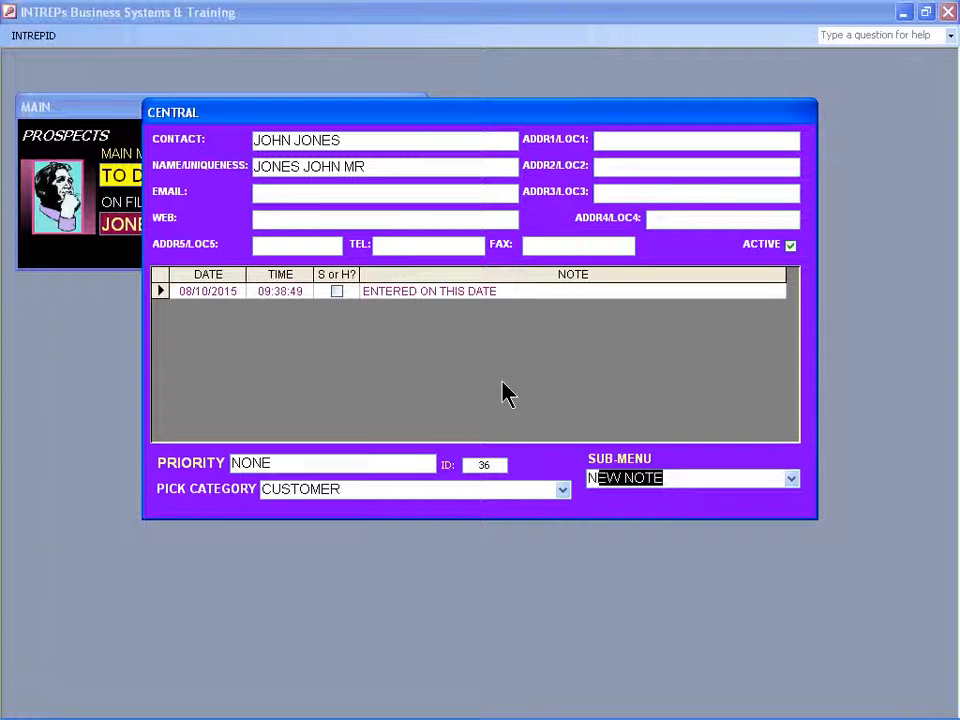
{"action": "key", "text": "Return"}
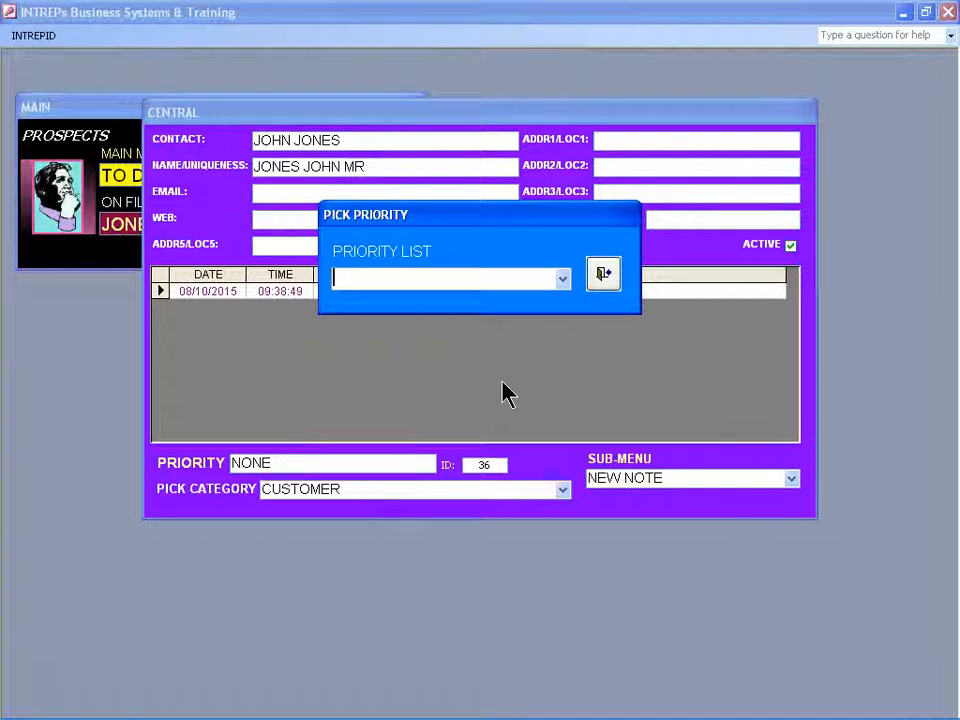
{"action": "type", "text": "I"}
{"action": "key", "text": "Return"}
{"action": "key", "text": "Tab"}
{"action": "key", "text": "Tab"}
{"action": "key", "text": "Tab"}
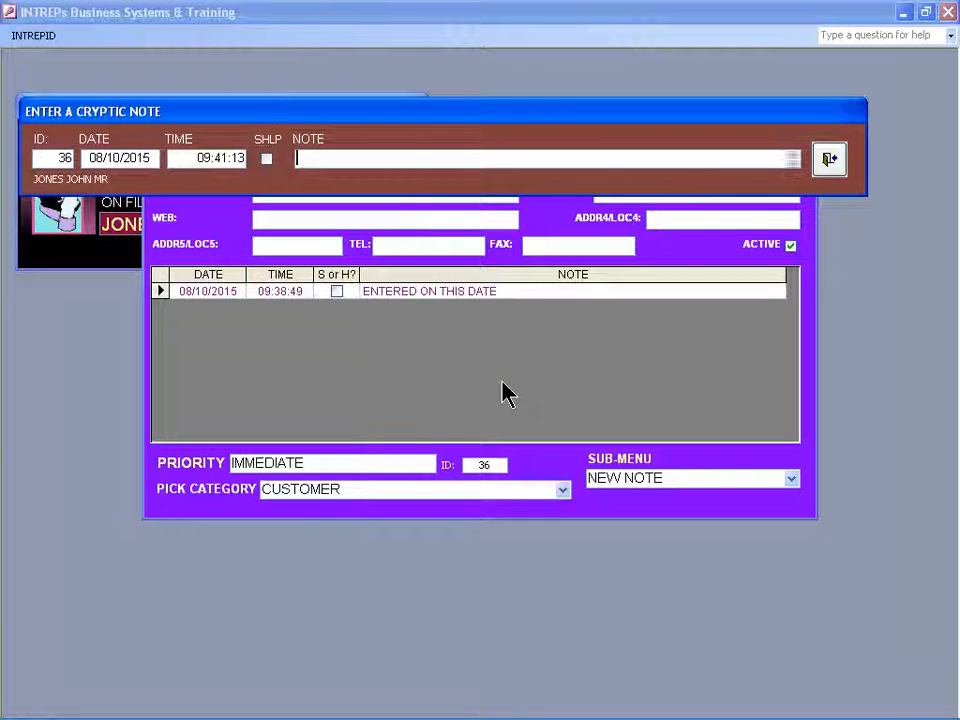
Enter TO-DO POSTED as the customer's note and close the note form.
{"action": "type", "text": "TO-"}
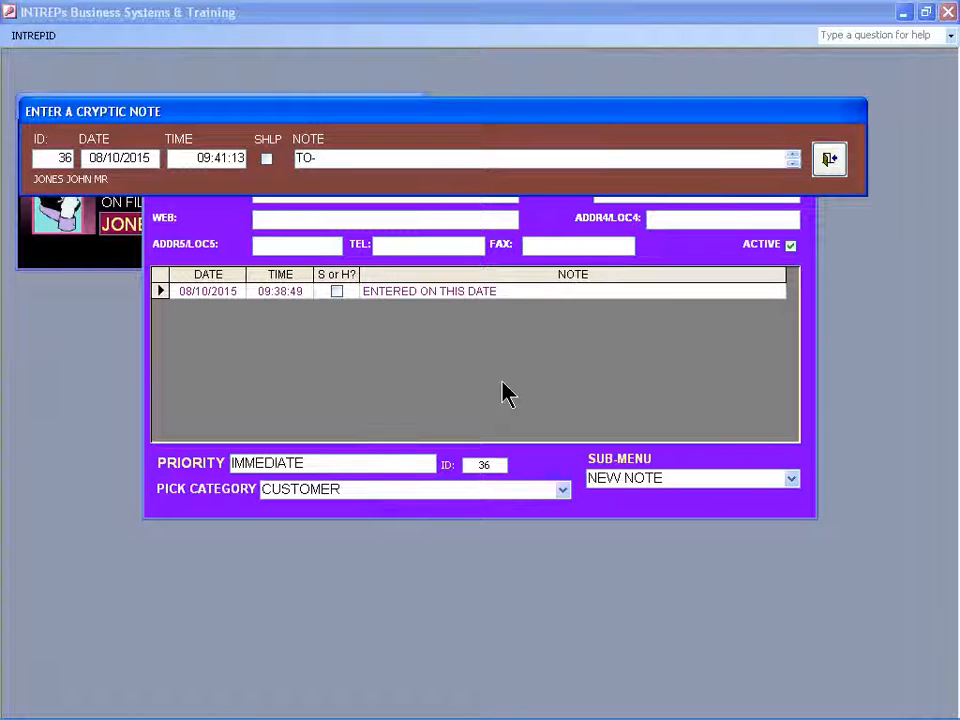
{"action": "type", "text": "DO POSTED"}
{"action": "key", "text": "Tab"}
{"action": "key", "text": "Return"}
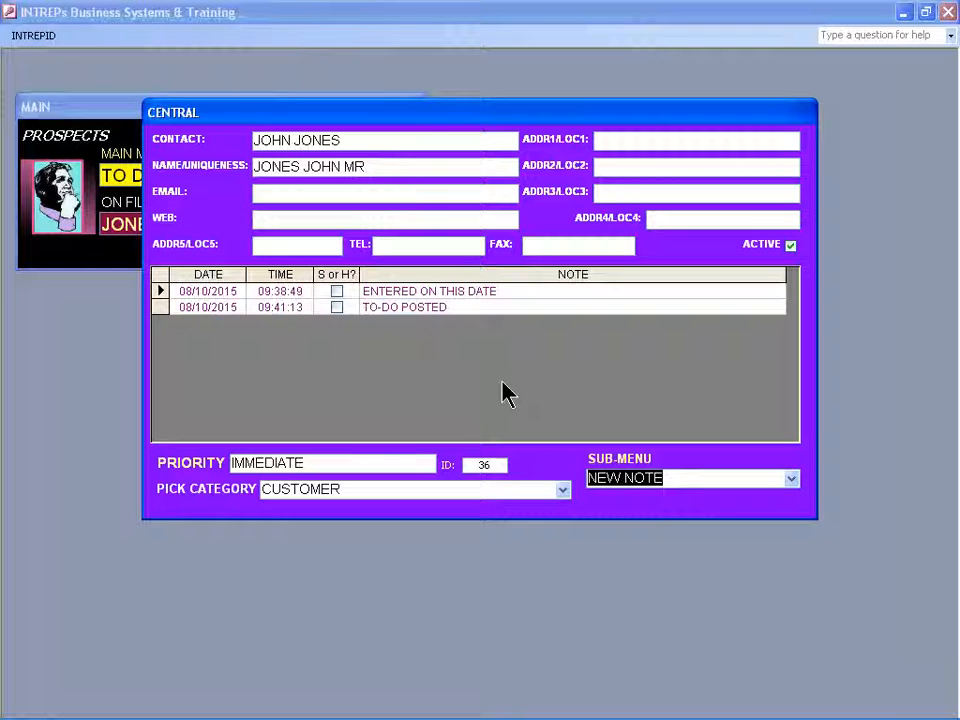
Send the customer's record to INT-APP and confirm the transfer.
{"action": "type", "text": "SEND"}
{"action": "key", "text": "Return"}
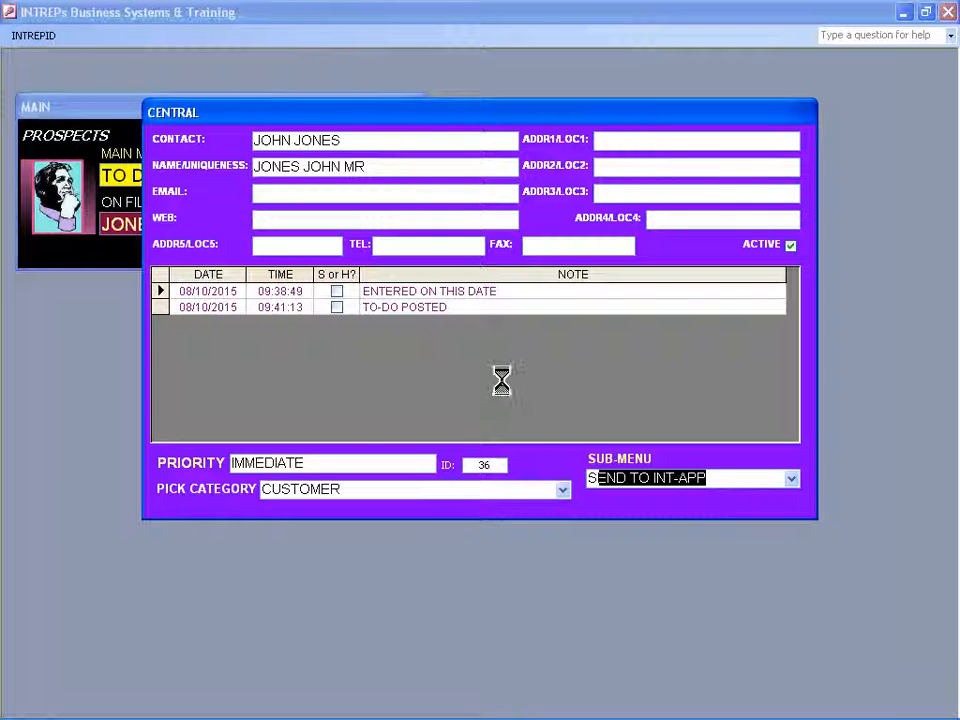
{"action": "key", "text": "Return"}
{"action": "key", "text": "Return"}
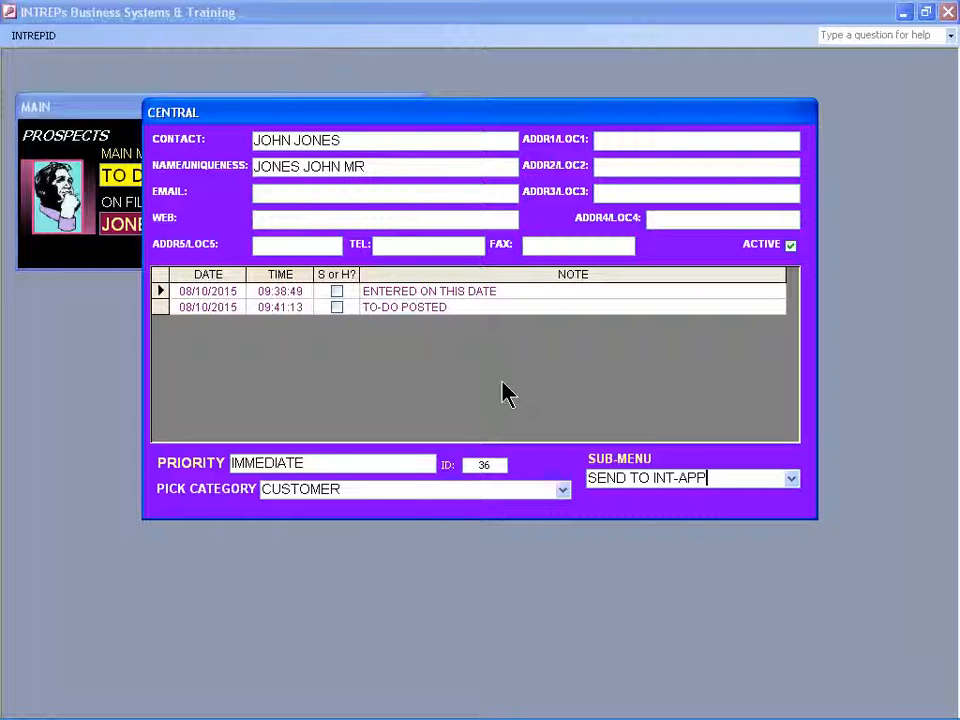
{"action": "key", "text": "F2"}
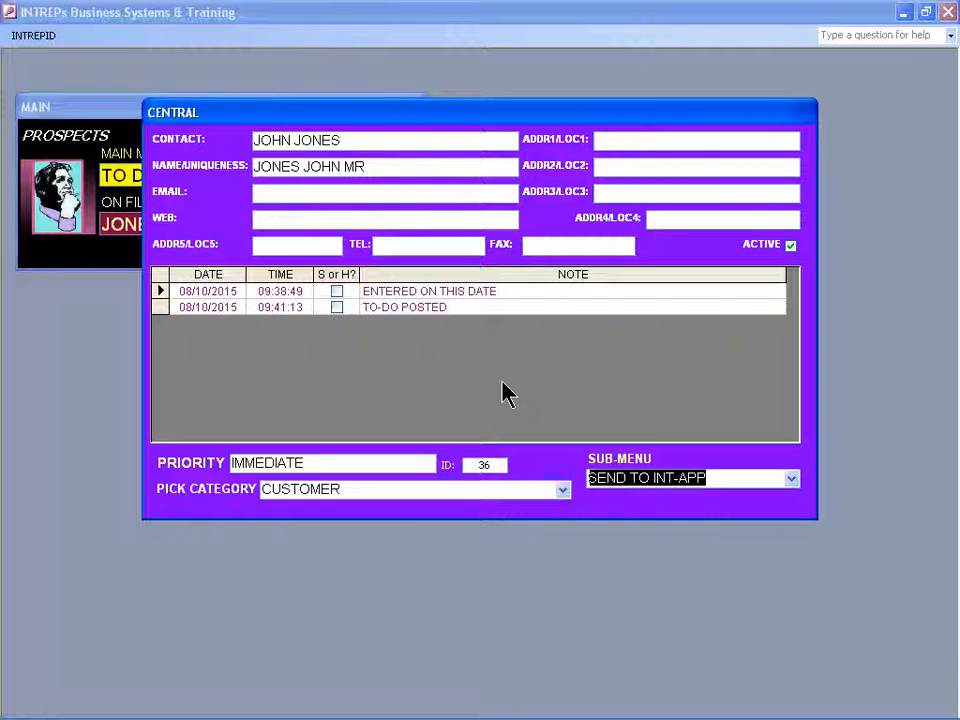
Leave the customer's central record and exit the Prospects database.
{"action": "type", "text": "MAIN"}
{"action": "key", "text": "Return"}
{"action": "type", "text": "EXIT"}
{"action": "key", "text": "Return"}
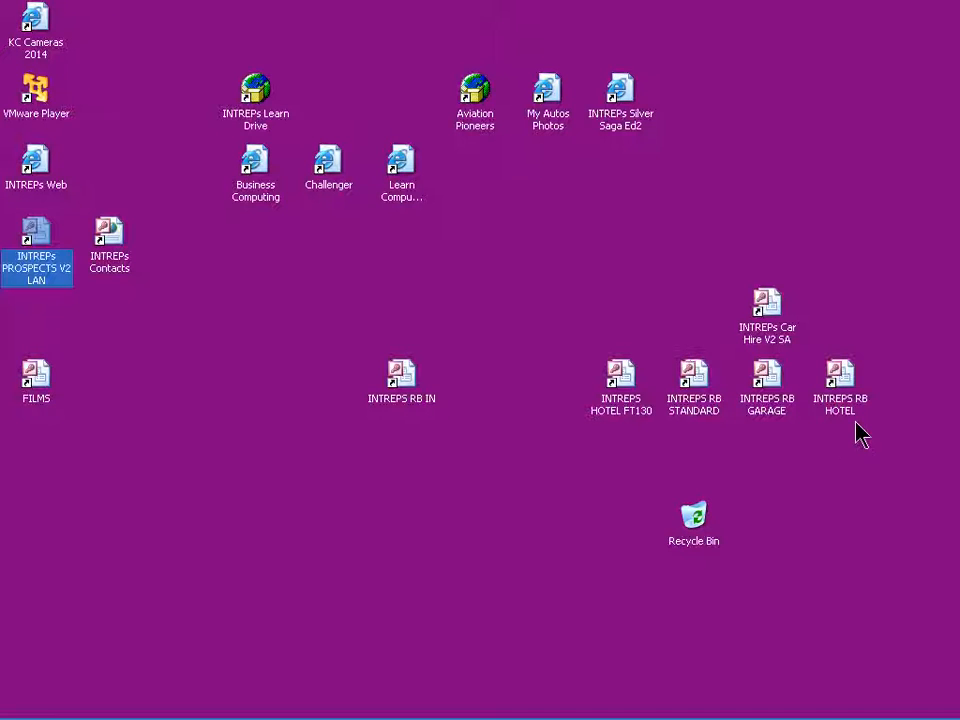
Open the INTREPS RB GARAGE database and display the list of existing customers in Customer Details.
{"action": "double_click", "coordinate": [764, 379]}
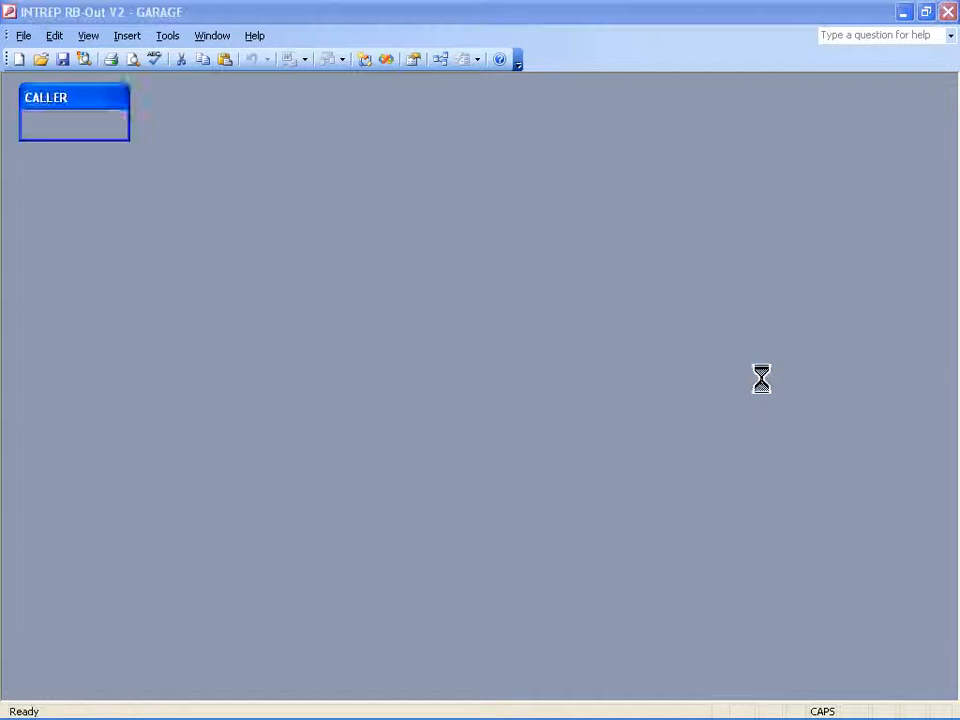
{"action": "key", "text": "Return"}
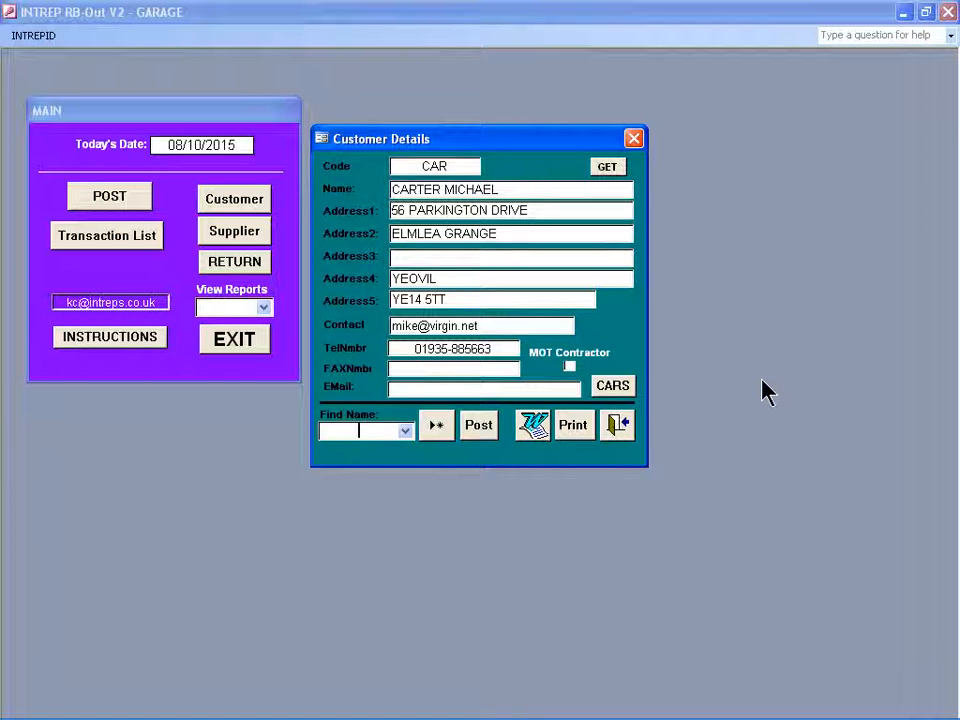
{"action": "key", "text": "F4"}
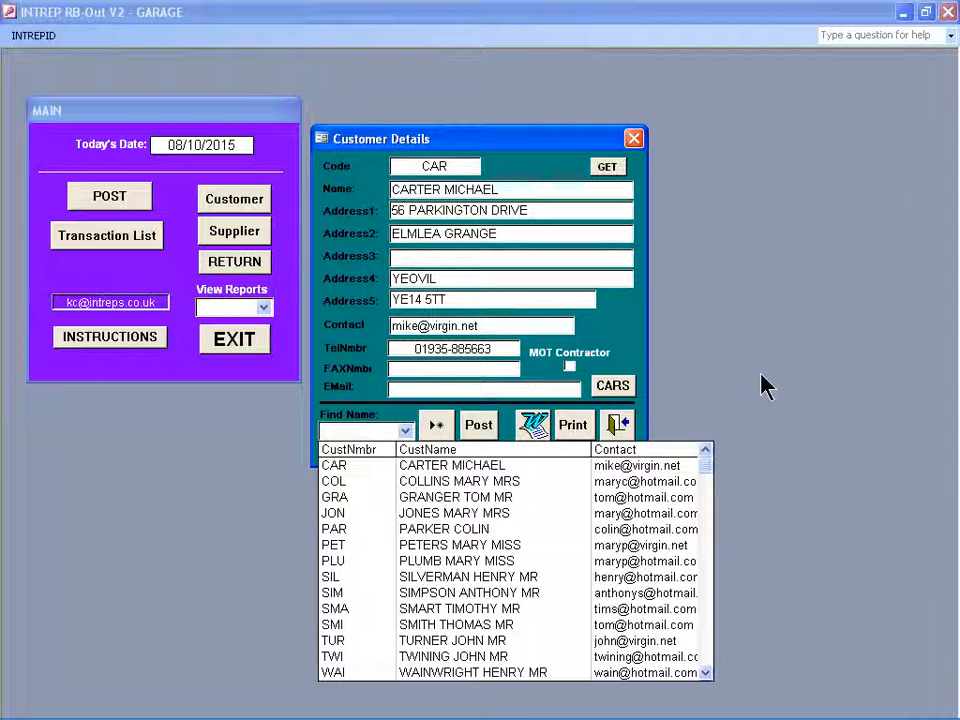
Get the transferred customer into the garage database and replace the code with a short three-letter customer code.
{"action": "left_click", "coordinate": [607, 166]}
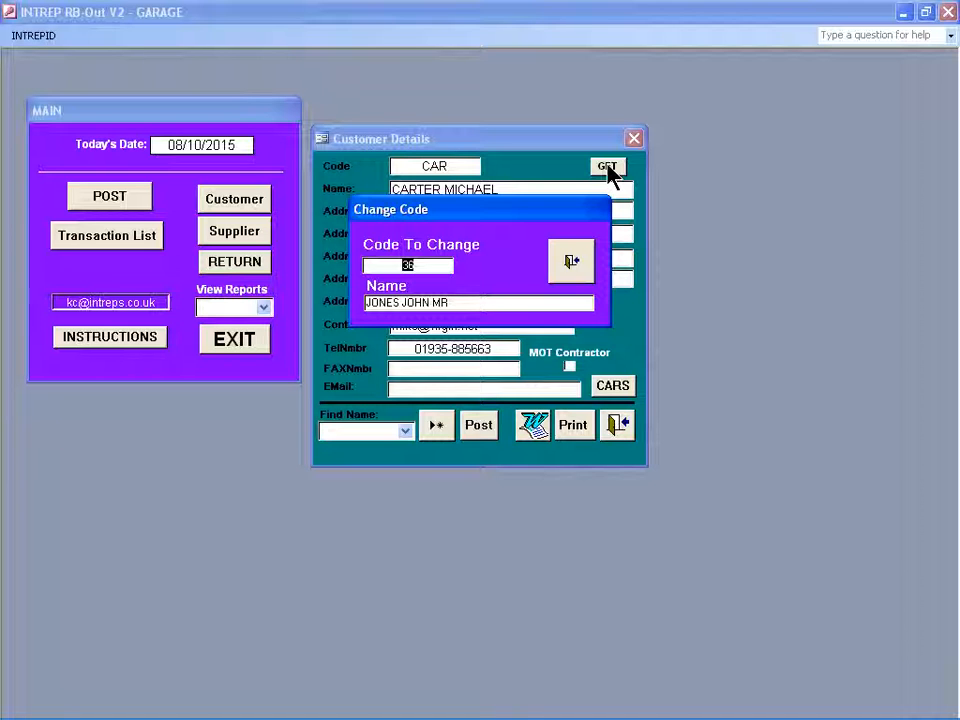
{"action": "type", "text": "JNO"}
{"action": "key", "text": "Return"}
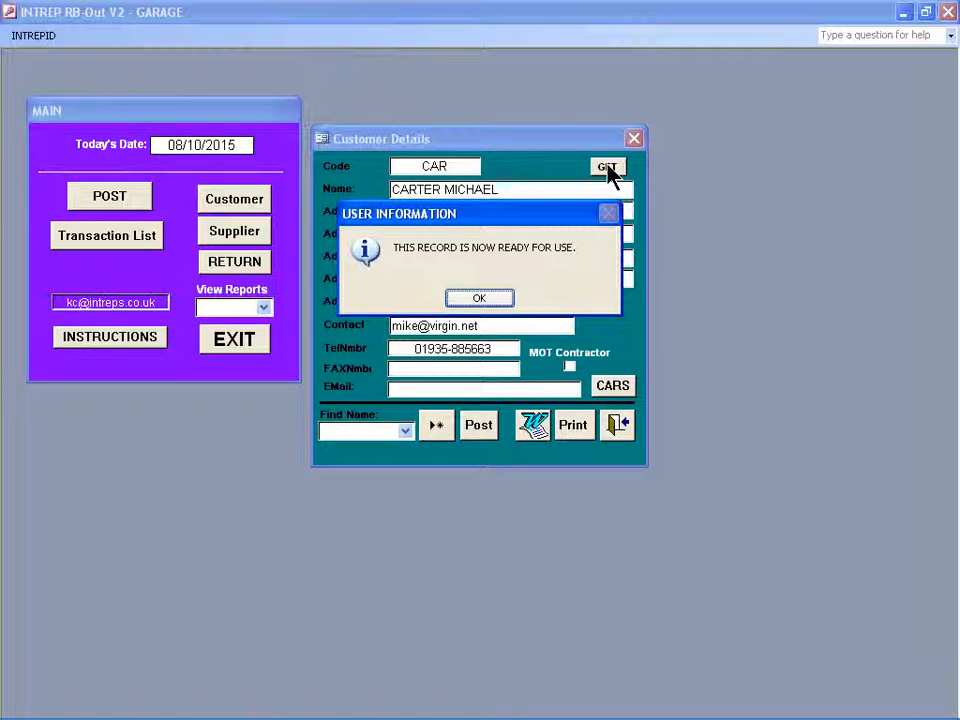
{"action": "key", "text": "Return"}
Find the transferred customer's record by its new code, check the details and close the form.
{"action": "type", "text": "JNO"}
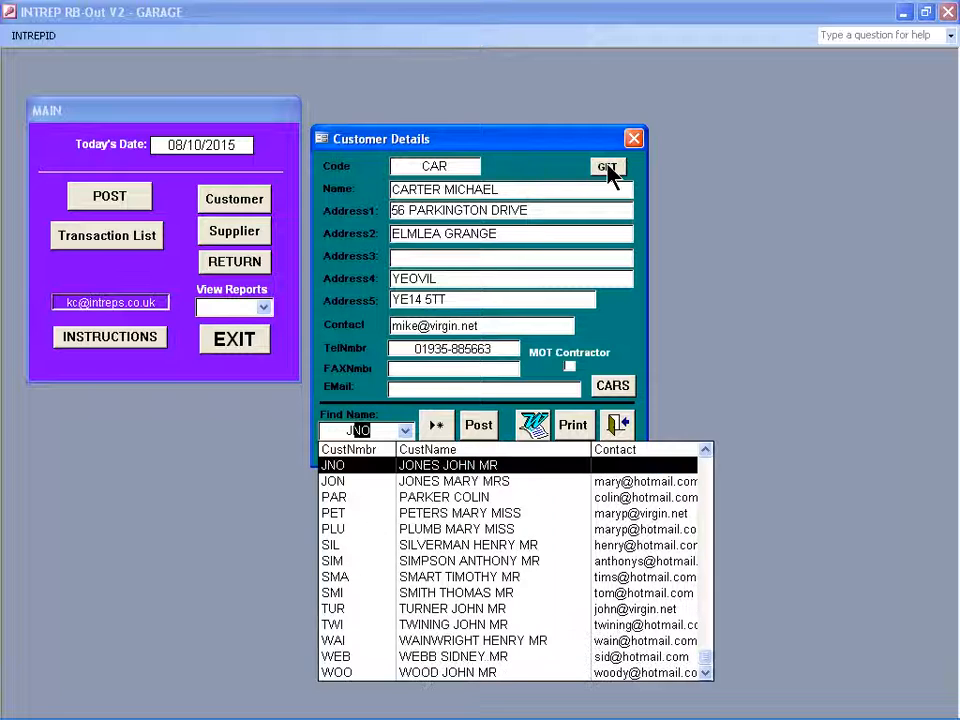
{"action": "key", "text": "Return"}
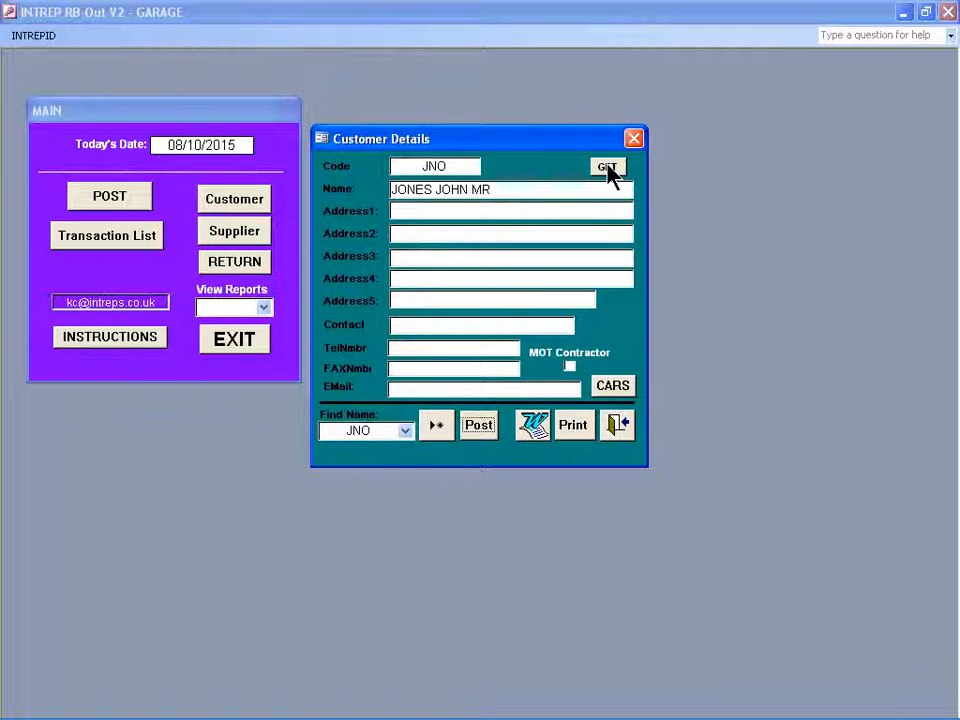
{"action": "left_click", "coordinate": [619, 432]}
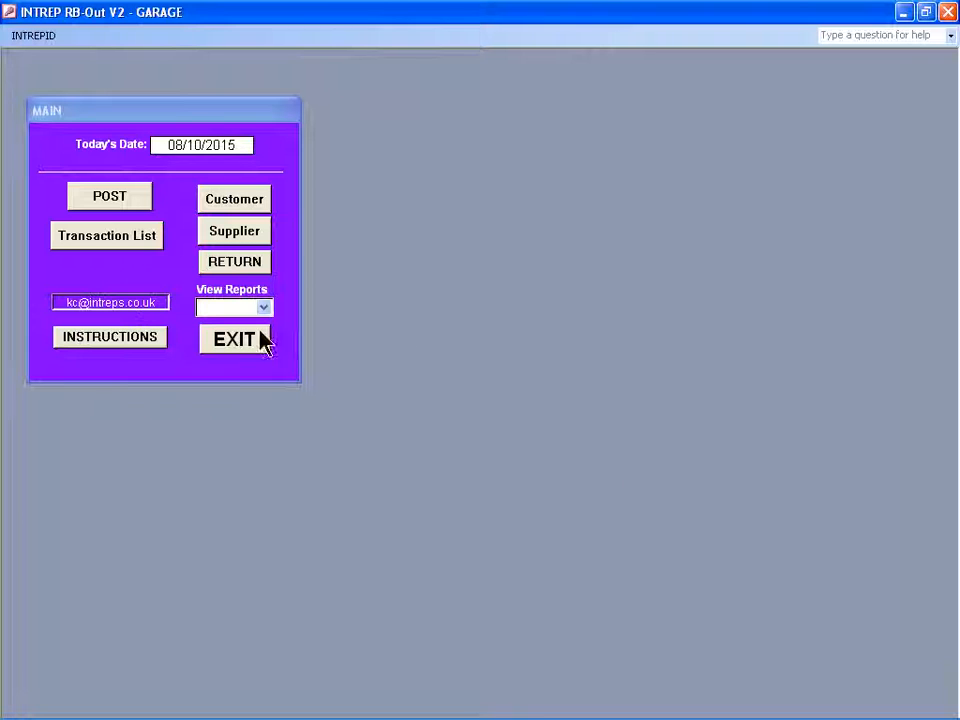
Start posting a type S transaction, check the existing references and give it the reference S18.
{"action": "left_click", "coordinate": [112, 195]}
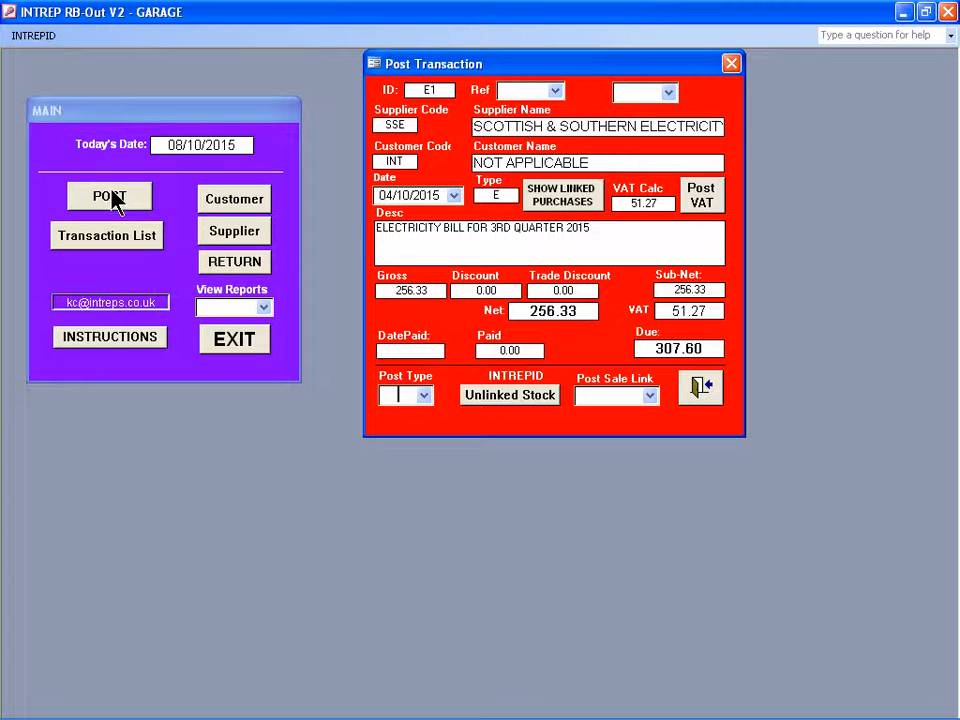
{"action": "type", "text": "S"}
{"action": "key", "text": "Return"}
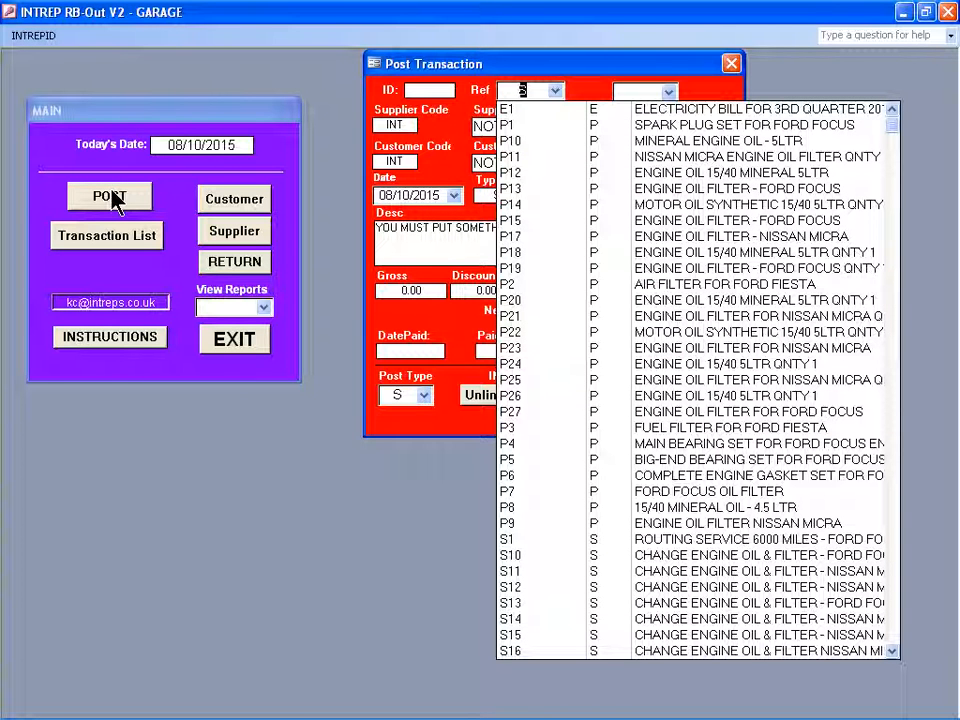
{"action": "key", "text": "Down"}
{"action": "key", "text": "Page_Down"}
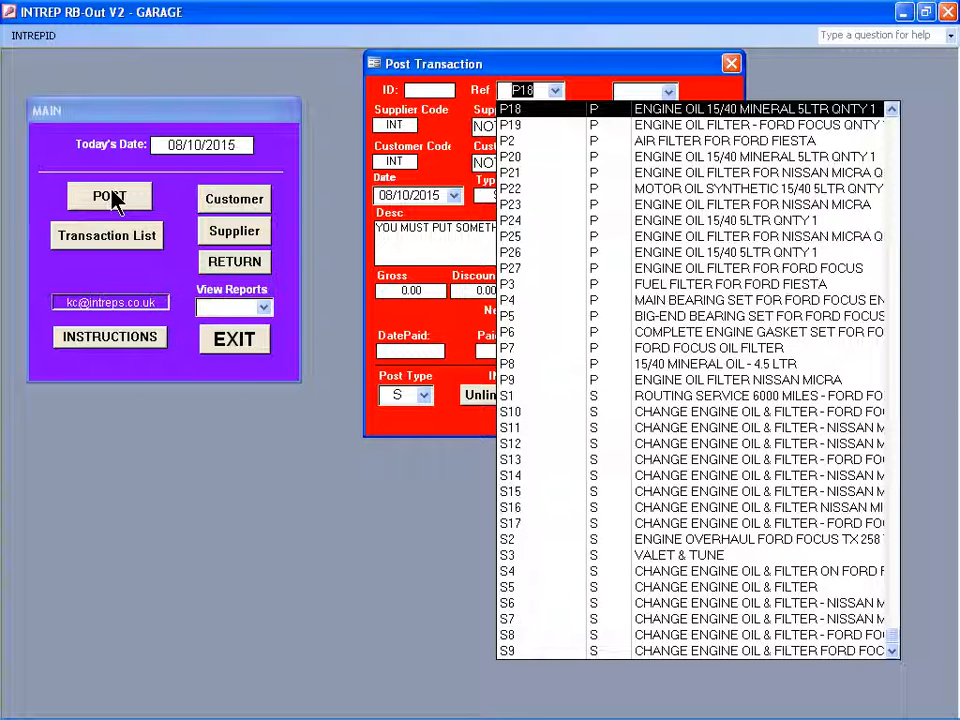
{"action": "type", "text": "S18"}
{"action": "key", "text": "Return"}
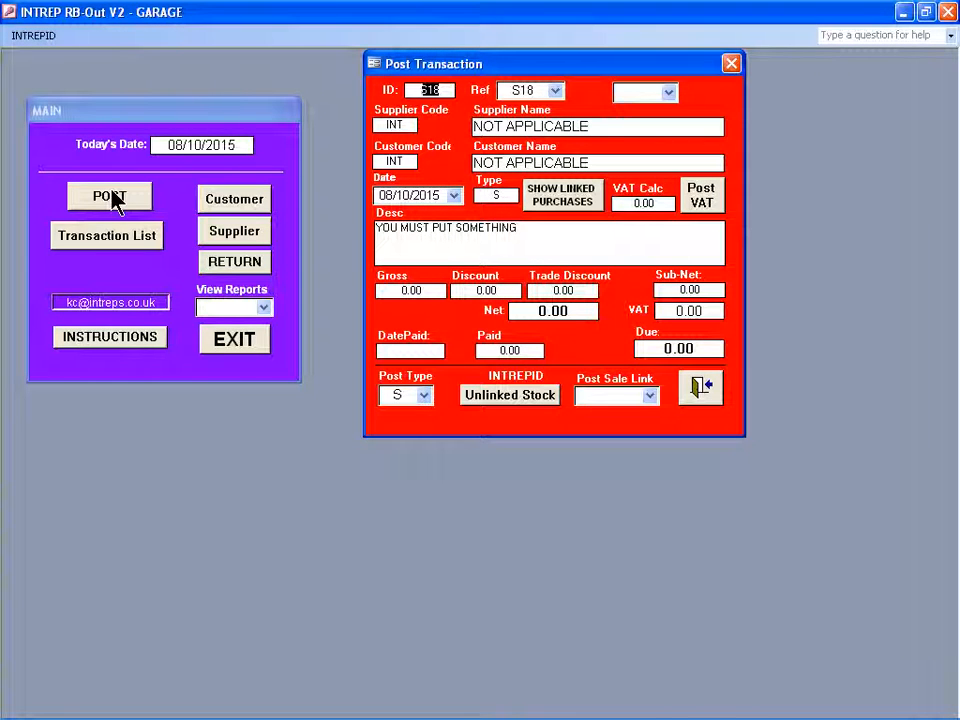
Assign transaction S18 to the transferred customer by code, keep the default date and proceed to the description.
{"action": "key", "text": "F2"}
{"action": "type", "text": "JNO"}
{"action": "key", "text": "Return"}
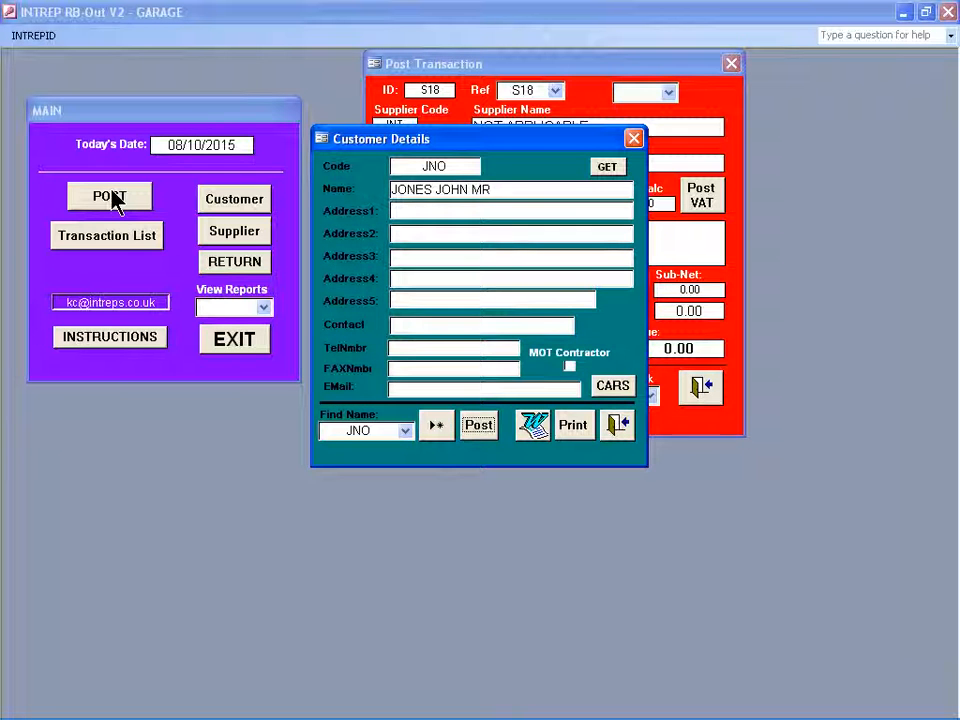
{"action": "key", "text": "Return"}
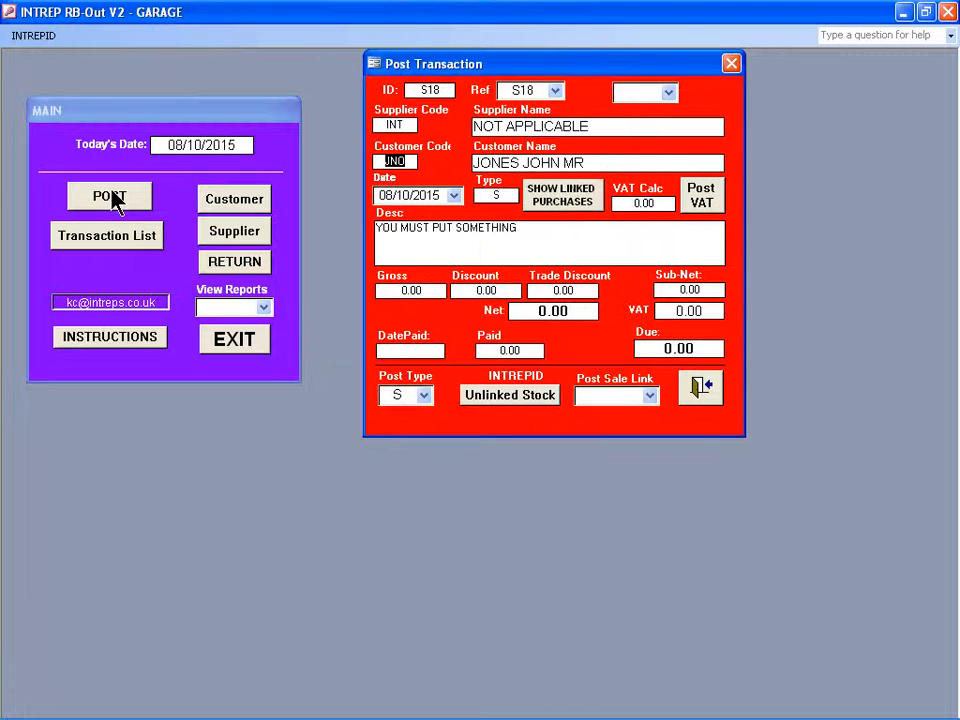
{"action": "key", "text": "Return"}
{"action": "key", "text": "Return"}
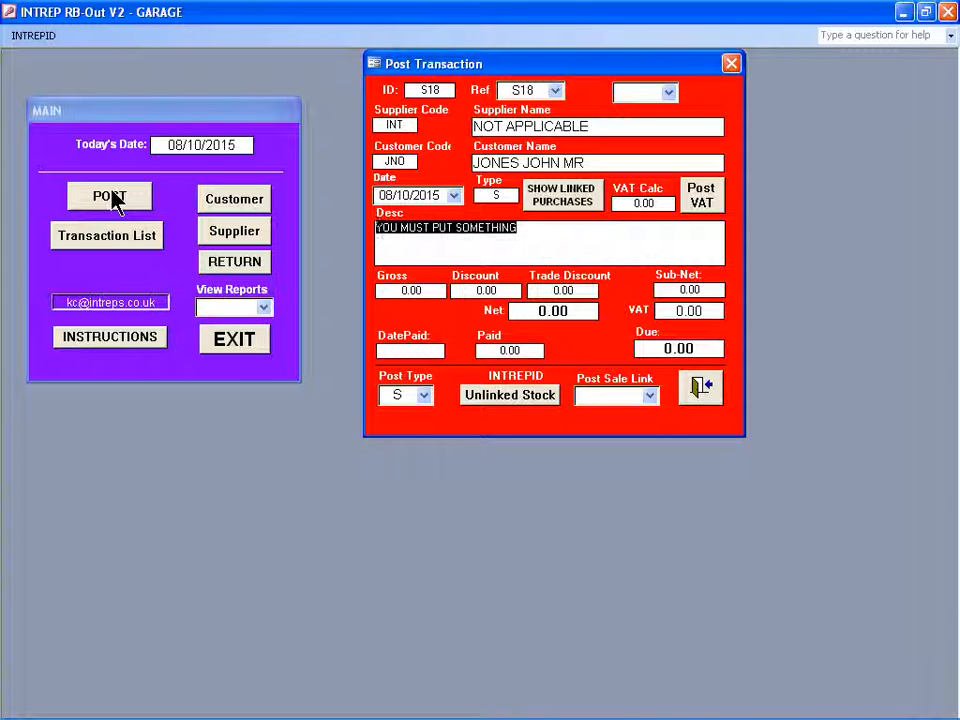
Describe sale S18 as "CHANGE ENGINE OIL & FILTER - FORD FOCUS" followed by the vehicle's registration.
{"action": "type", "text": "CHANGE ENGINE OIL & FILTER - FORD FOCUS "}
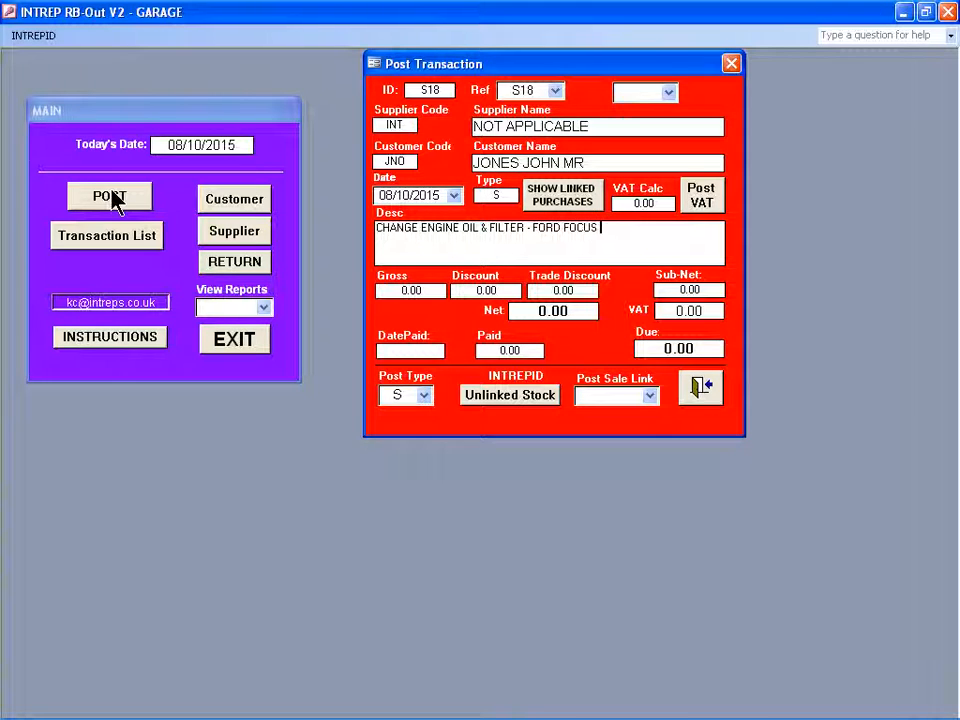
{"action": "type", "text": "T 231 SSU"}
Leave sale S18's gross amount at 0, acknowledge the notice about linking purchases, and close the posting form.
{"action": "key", "text": "Tab"}
{"action": "type", "text": "0"}
{"action": "key", "text": "Tab"}
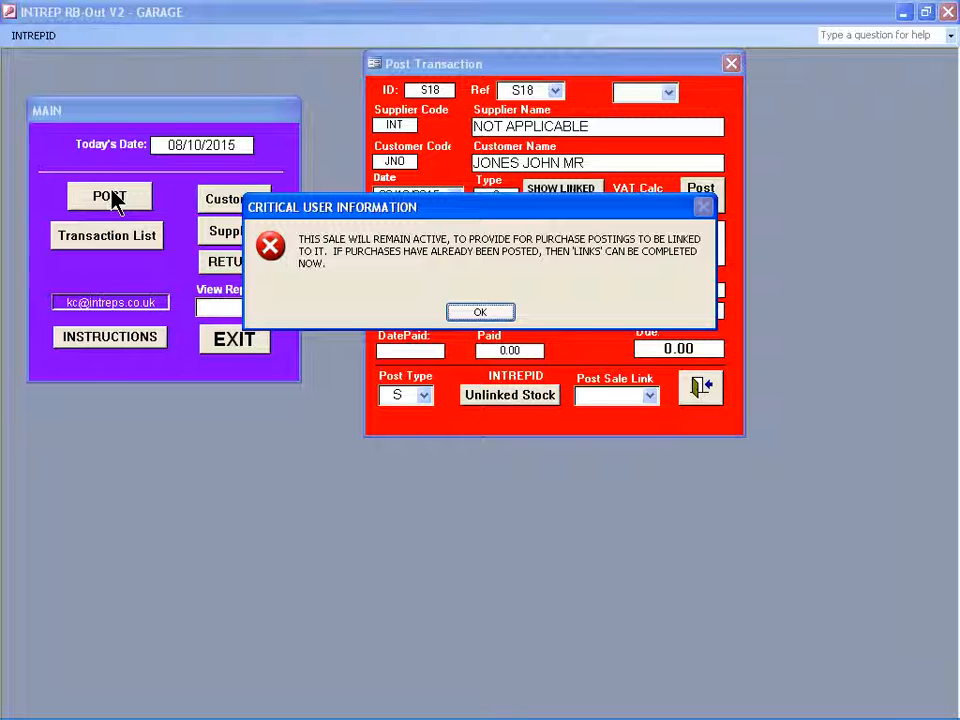
{"action": "key", "text": "Return"}
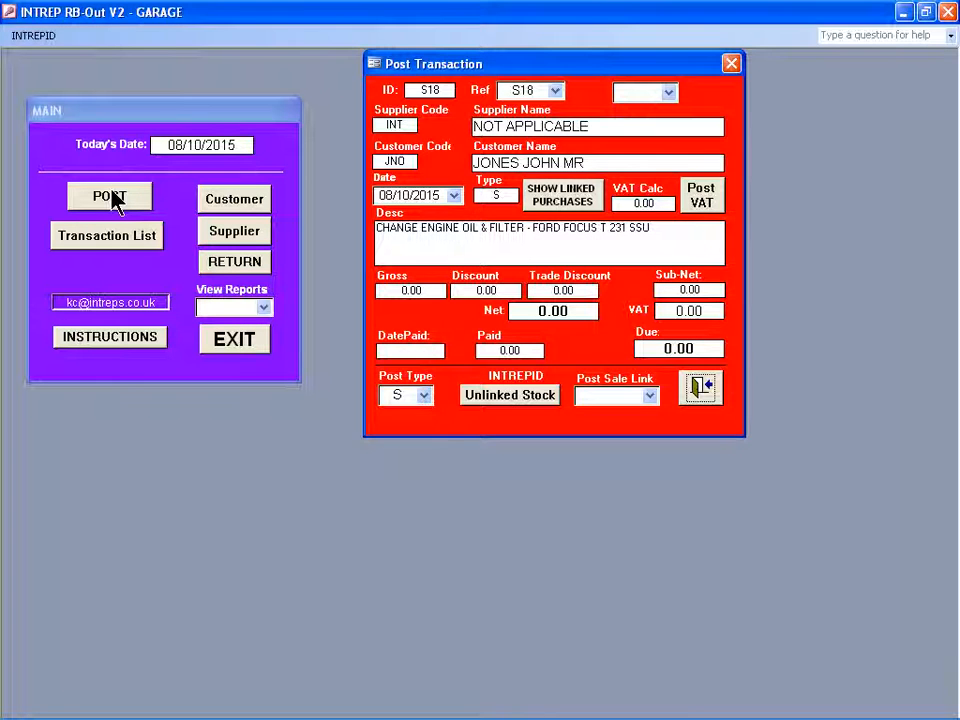
{"action": "key", "text": "Escape"}
Reopen transaction posting and examine the report of stock not linked to existing sales, closing the report when finished.
{"action": "left_click", "coordinate": [110, 197]}
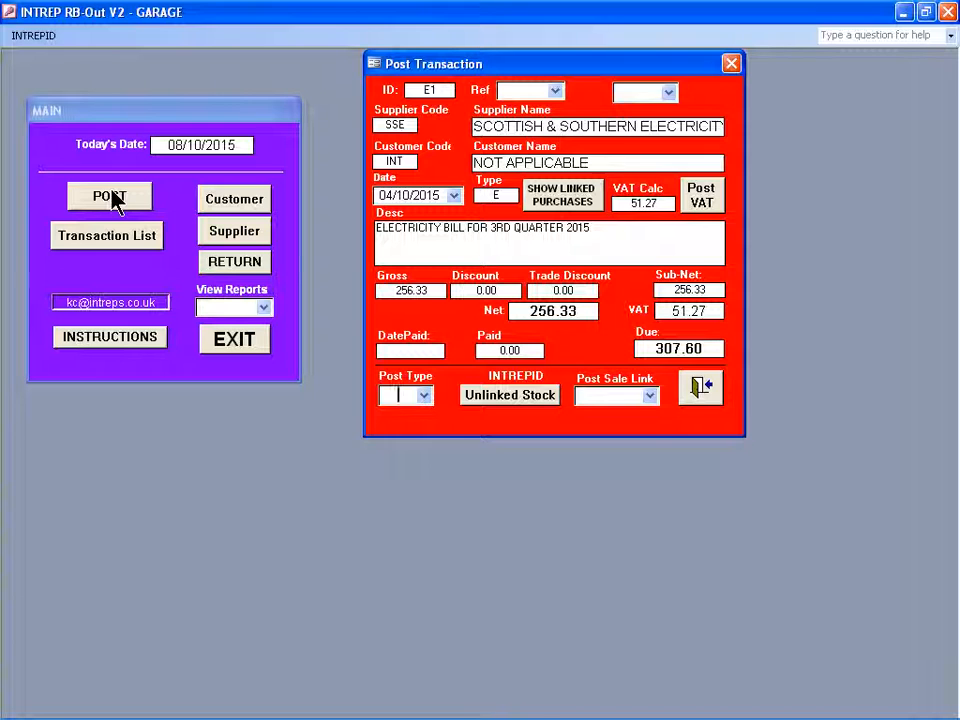
{"action": "left_click", "coordinate": [510, 397]}
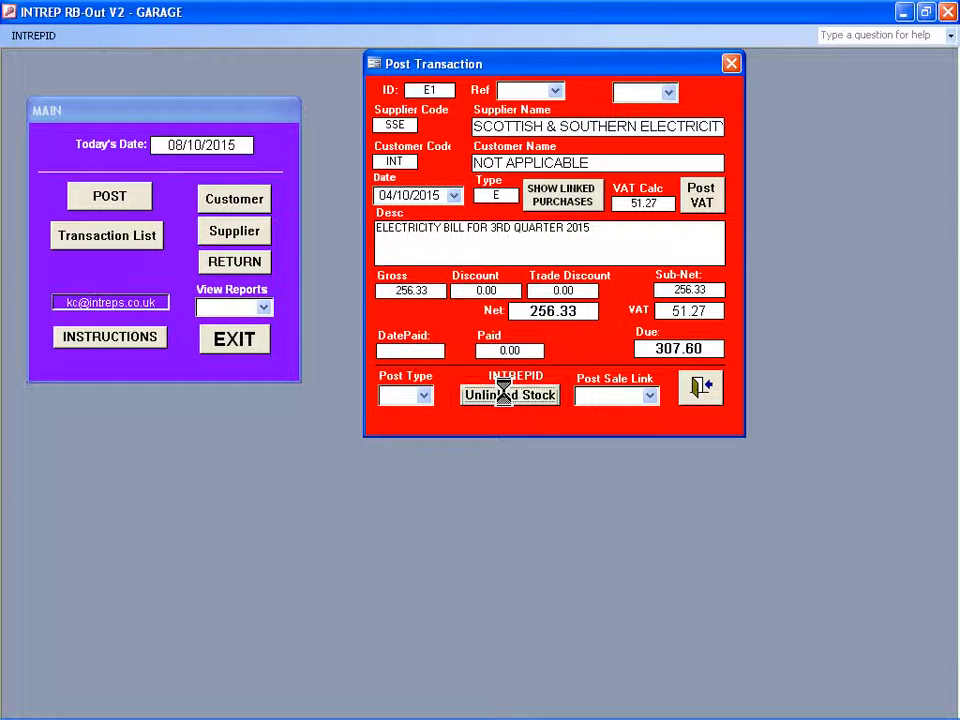
{"action": "left_click", "coordinate": [486, 150]}
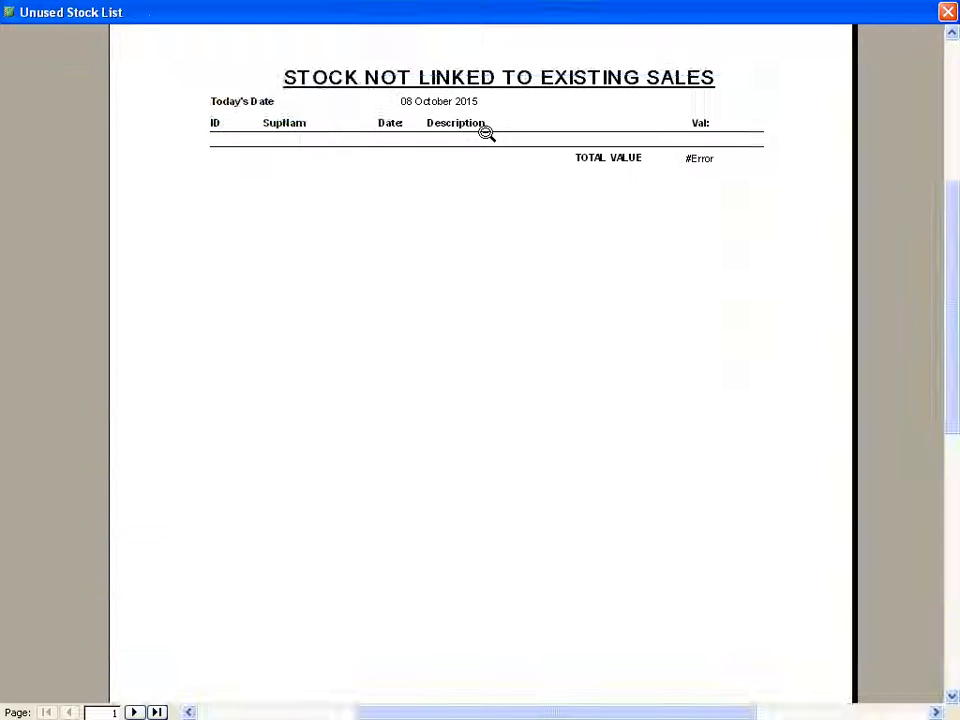
{"action": "key", "text": "Escape"}
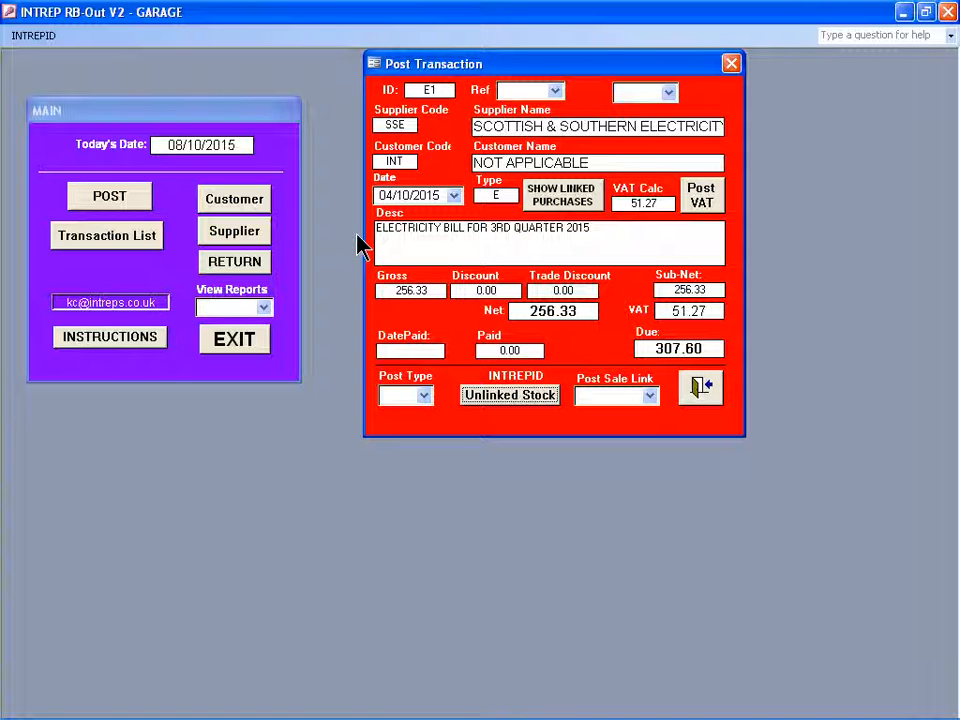
Start a type P purchase posting, check the existing references and give it the reference P28.
{"action": "left_click", "coordinate": [392, 395]}
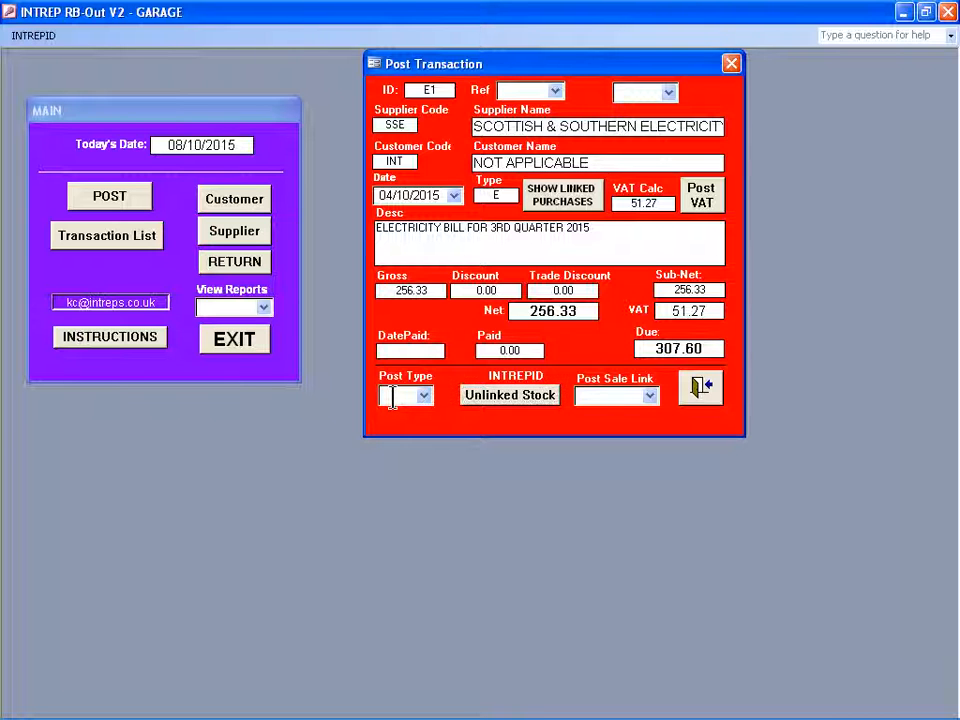
{"action": "type", "text": "P"}
{"action": "key", "text": "Return"}
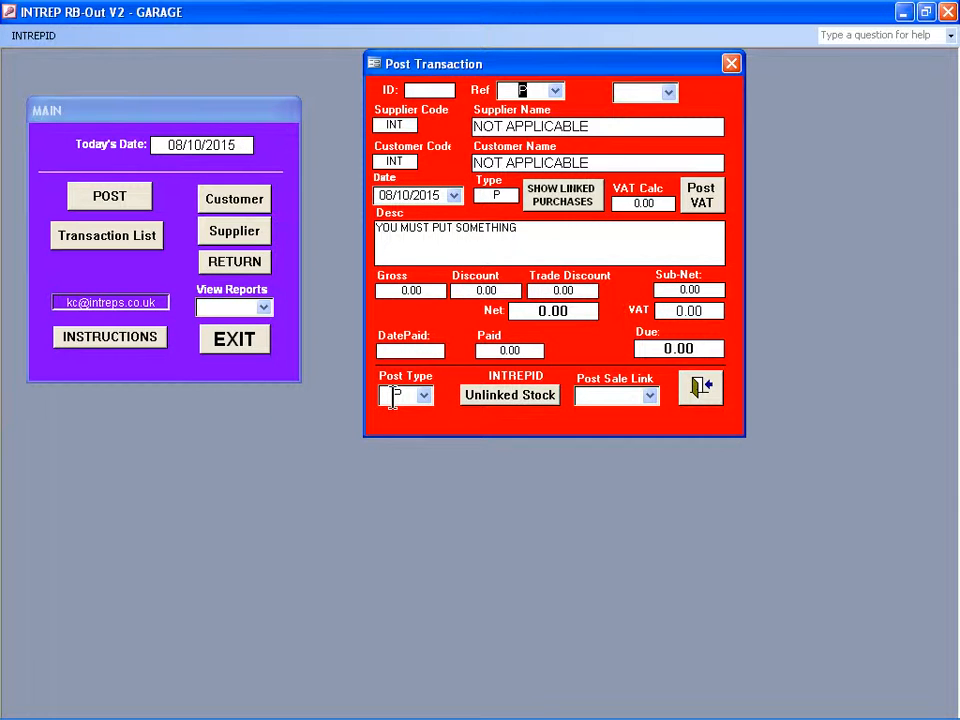
{"action": "key", "text": "F2"}
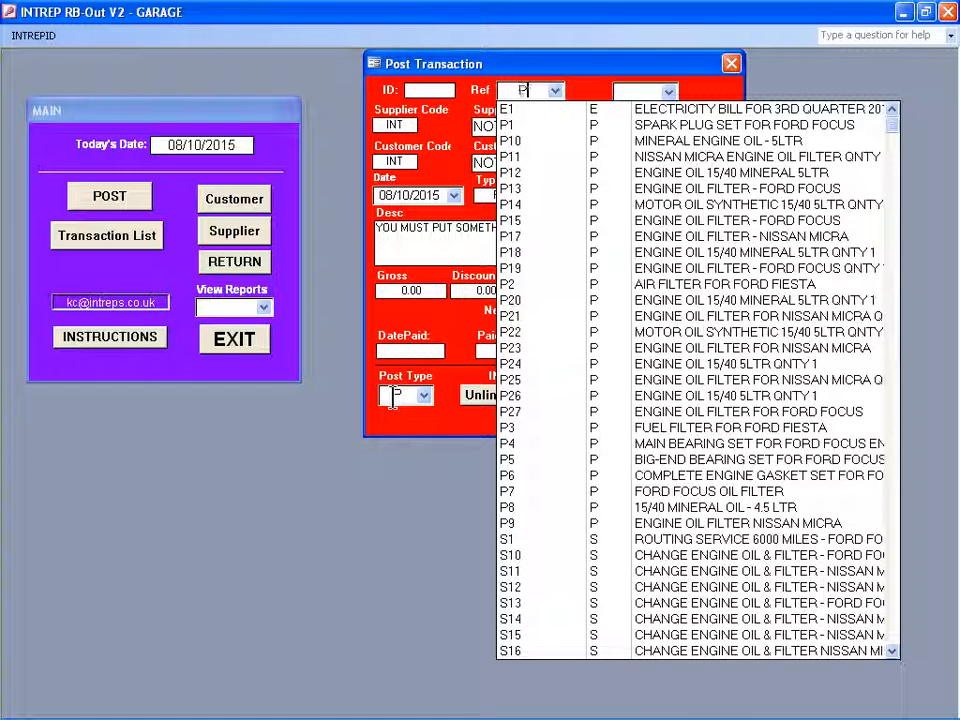
{"action": "type", "text": "28"}
{"action": "key", "text": "Return"}
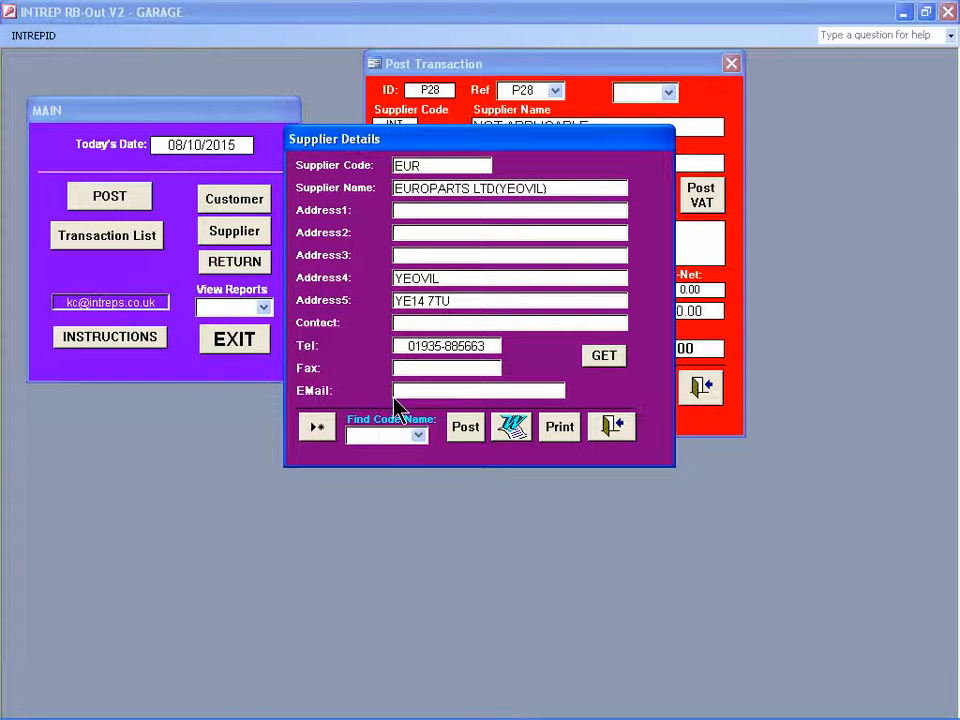
Assign supplier YMF (Yeovil Motor Factors Ltd) to purchase P28 and acknowledge the advice about linking it.
{"action": "key", "text": "F4"}
{"action": "type", "text": "YMF"}
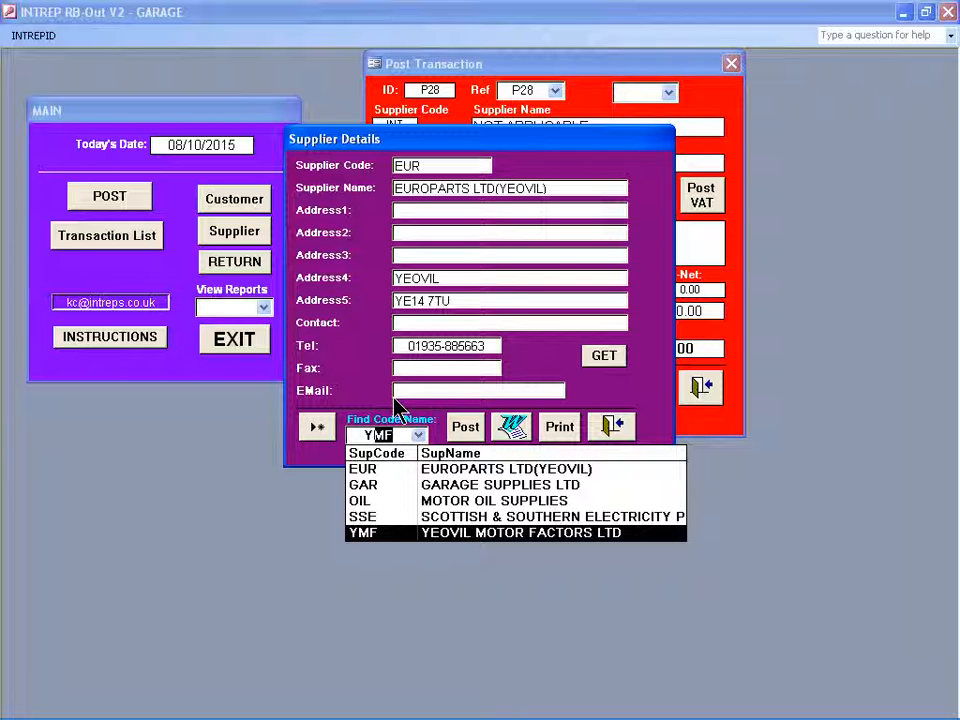
{"action": "key", "text": "Return"}
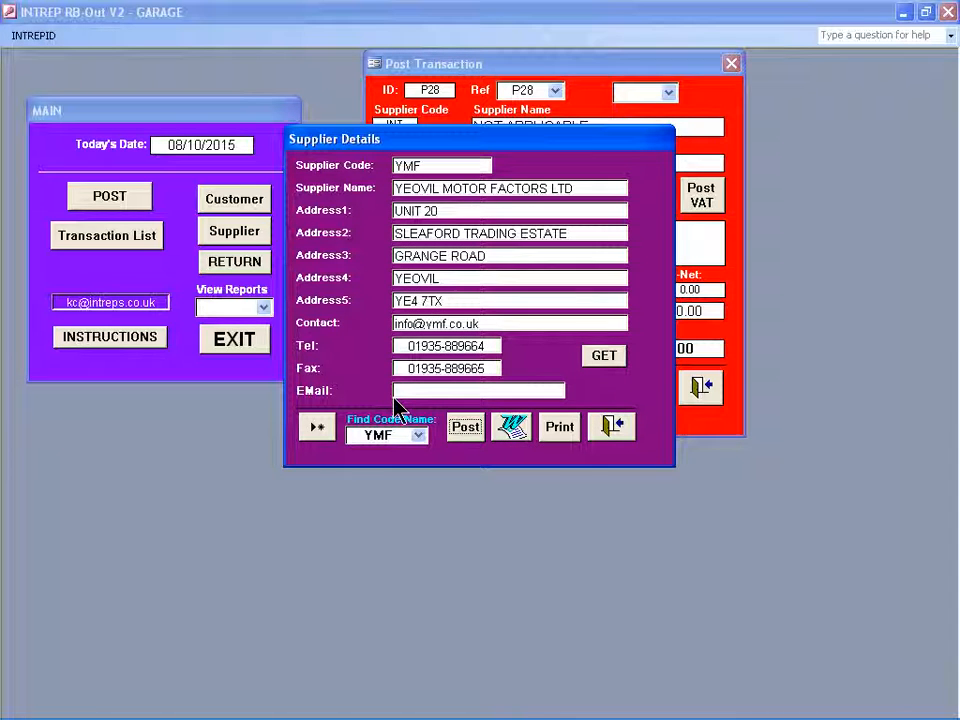
{"action": "key", "text": "Return"}
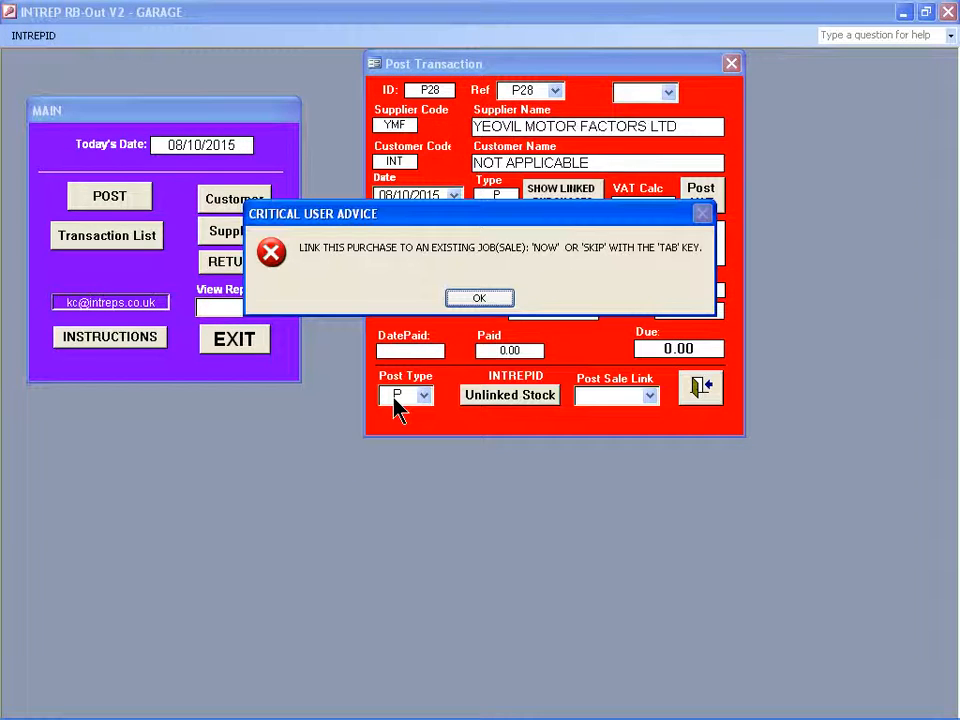
{"action": "key", "text": "Return"}
Link purchase P28 to the transferred customer's sale S18 and proceed to the description.
{"action": "key", "text": "F4"}
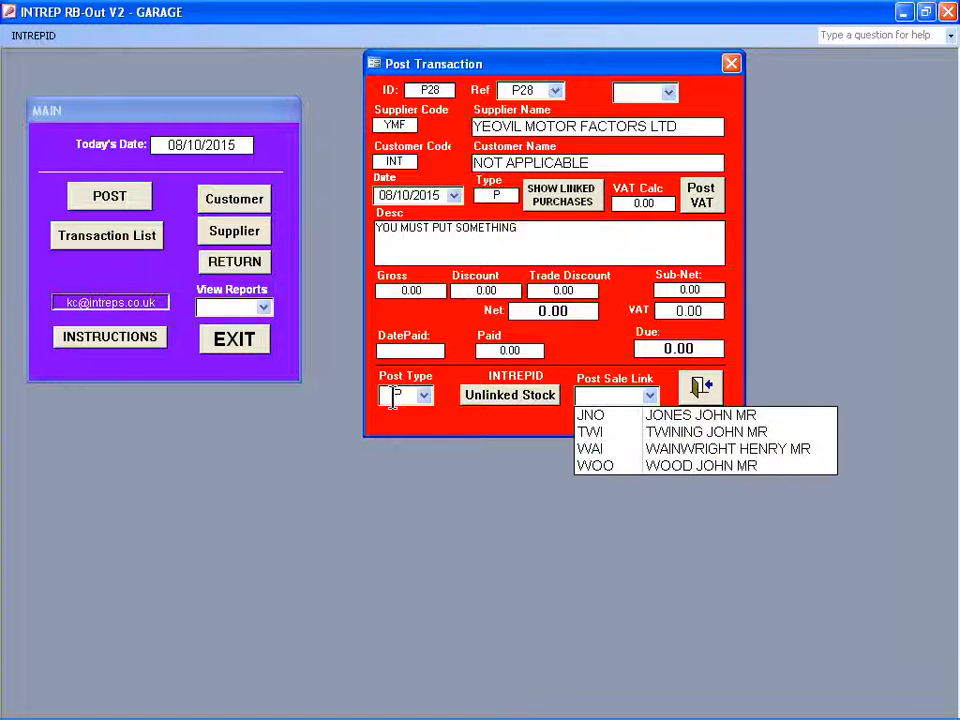
{"action": "type", "text": "J"}
{"action": "key", "text": "Return"}
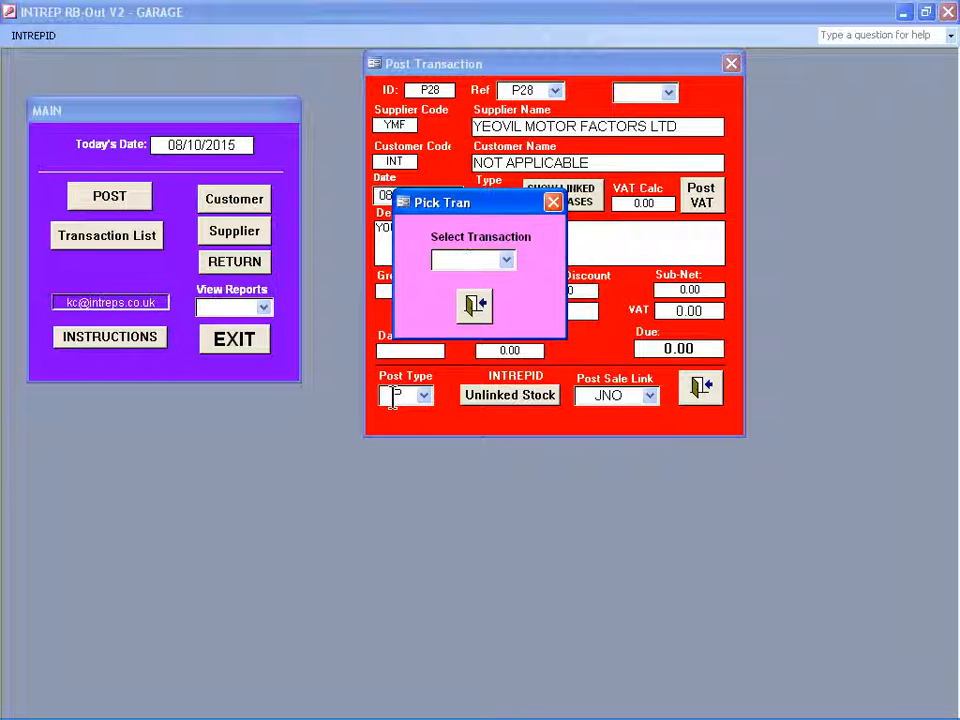
{"action": "key", "text": "F4"}
{"action": "key", "text": "Return"}
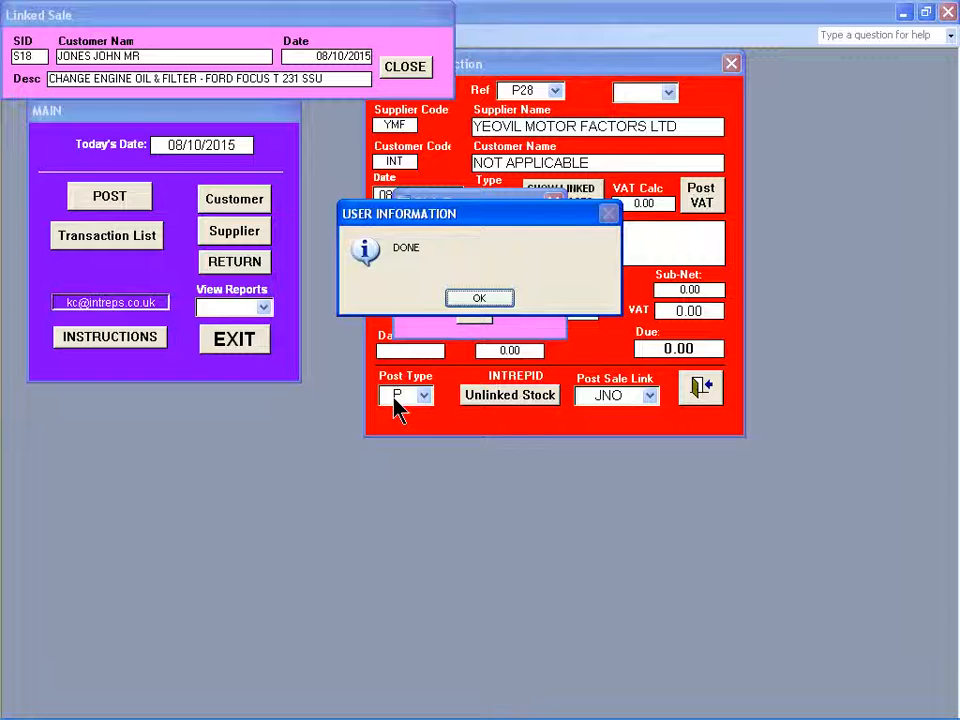
{"action": "key", "text": "Return"}
{"action": "key", "text": "Tab"}
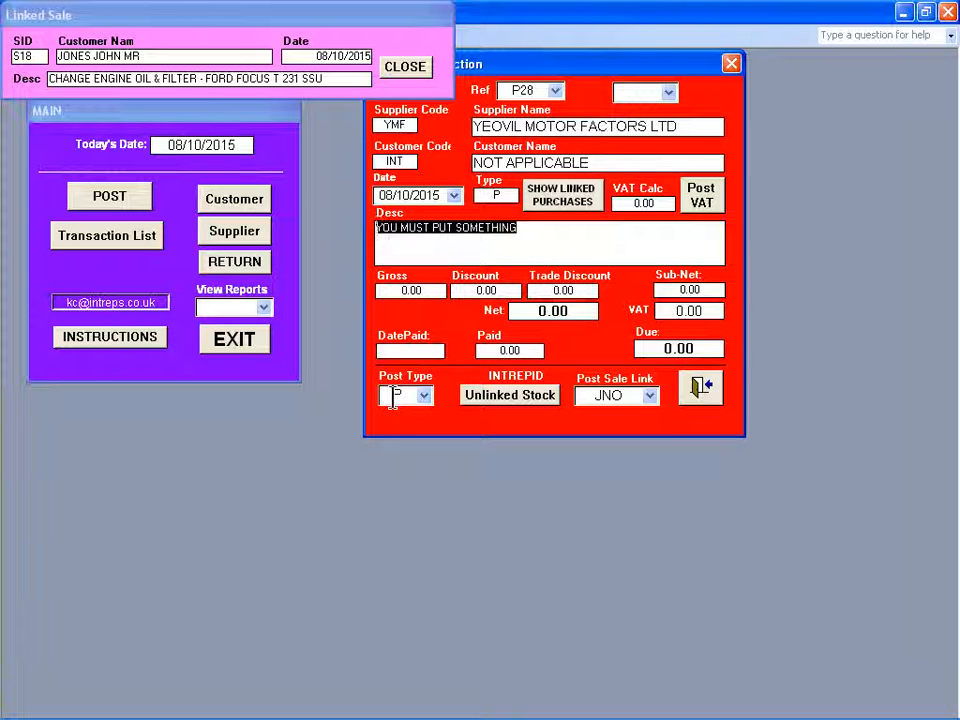
Describe purchase P28 as "ENGINE OIL 15/40 5LTR QNTY1".
{"action": "type", "text": "CHANG"}
{"action": "key", "text": "BackSpace"}
{"action": "key", "text": "BackSpace"}
{"action": "key", "text": "BackSpace"}
{"action": "key", "text": "BackSpace"}
{"action": "key", "text": "BackSpace"}
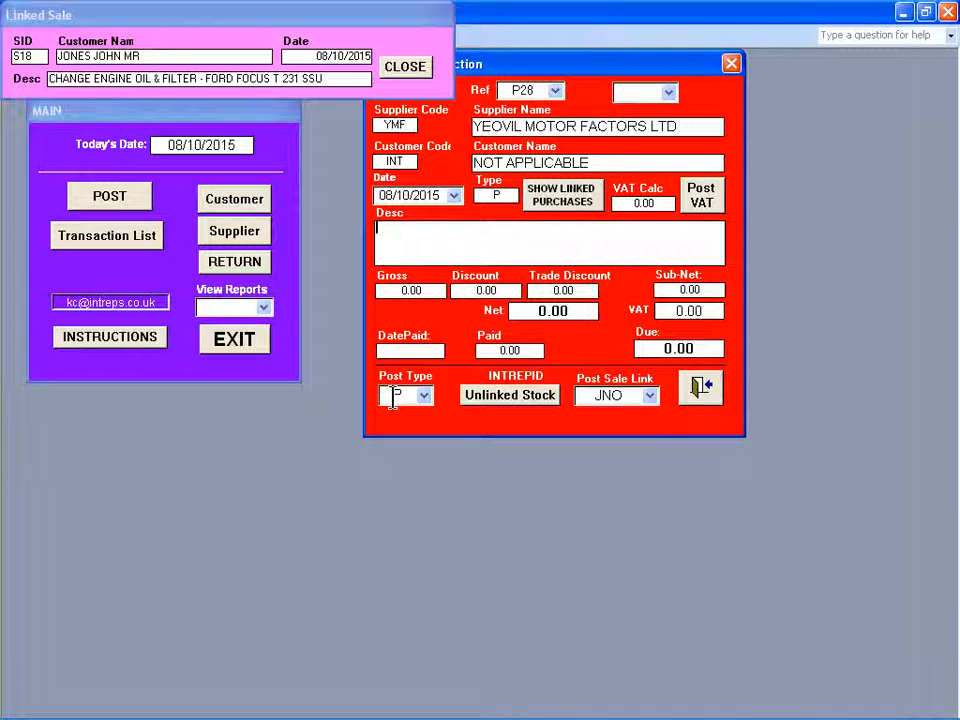
{"action": "type", "text": "ENGINE OIL "}
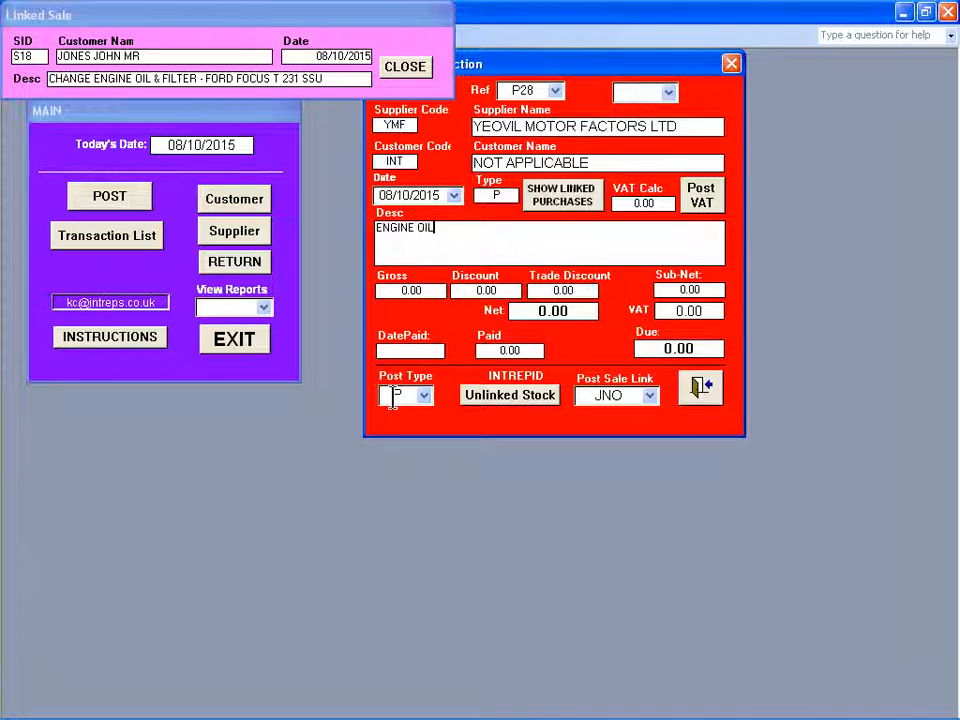
{"action": "type", "text": "15/40 5L"}
{"action": "type", "text": "TR"}
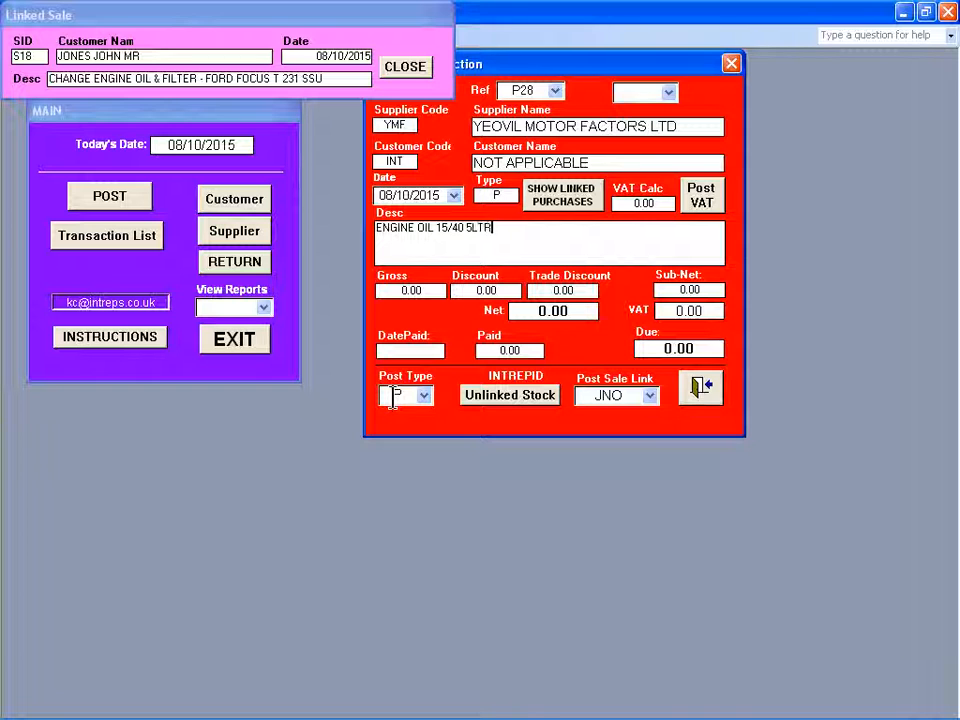
{"action": "type", "text": " QNTY1"}
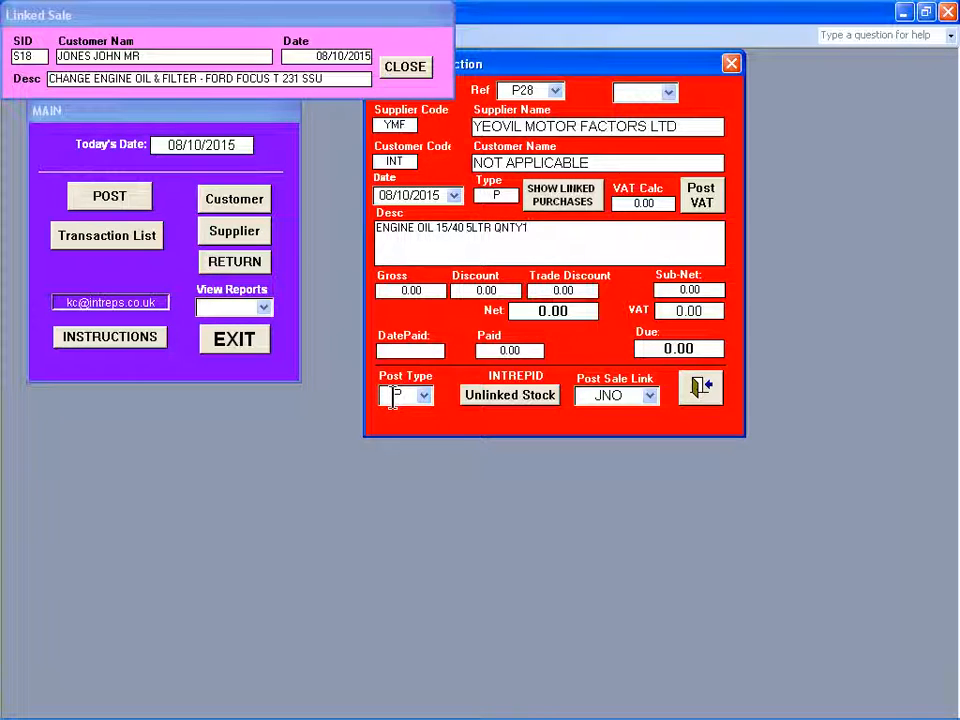
Enter a gross amount of 12.36 for purchase P28 without discounts, post its VAT and close the form.
{"action": "key", "text": "Tab"}
{"action": "type", "text": "12.36"}
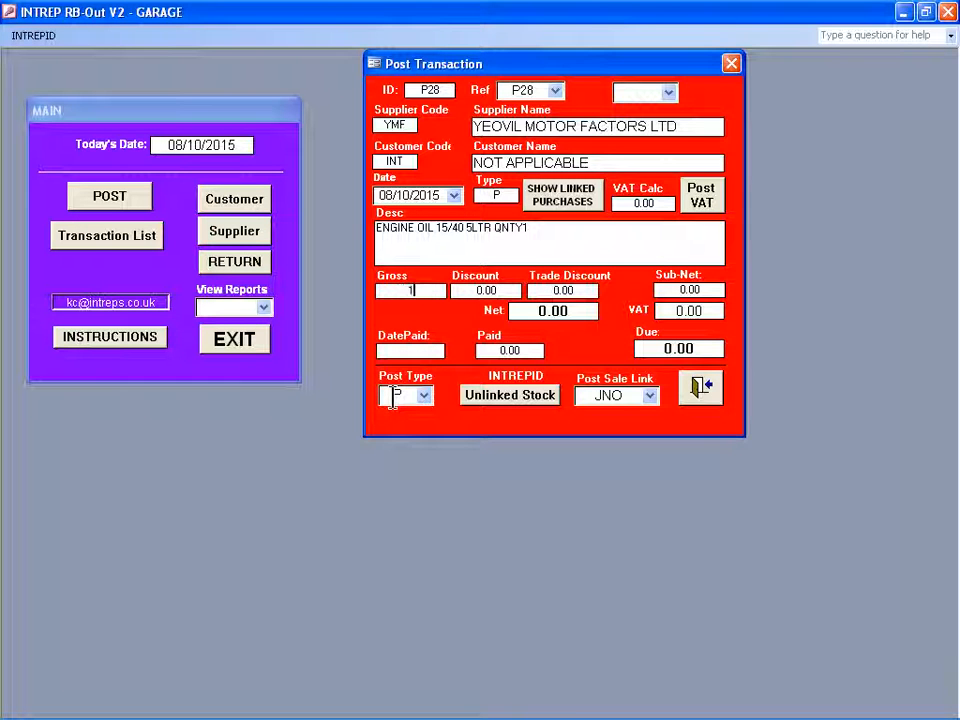
{"action": "key", "text": "Tab"}
{"action": "key", "text": "Tab"}
{"action": "key", "text": "Tab"}
{"action": "key", "text": "Return"}
{"action": "key", "text": "Return"}
{"action": "key", "text": "Tab"}
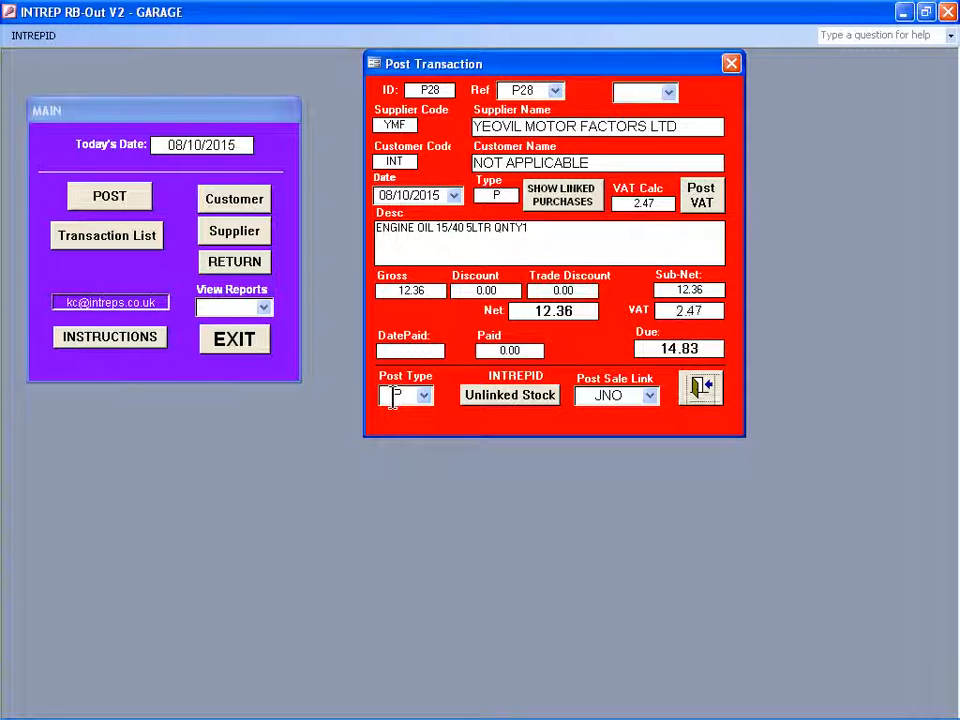
{"action": "key", "text": "Return"}
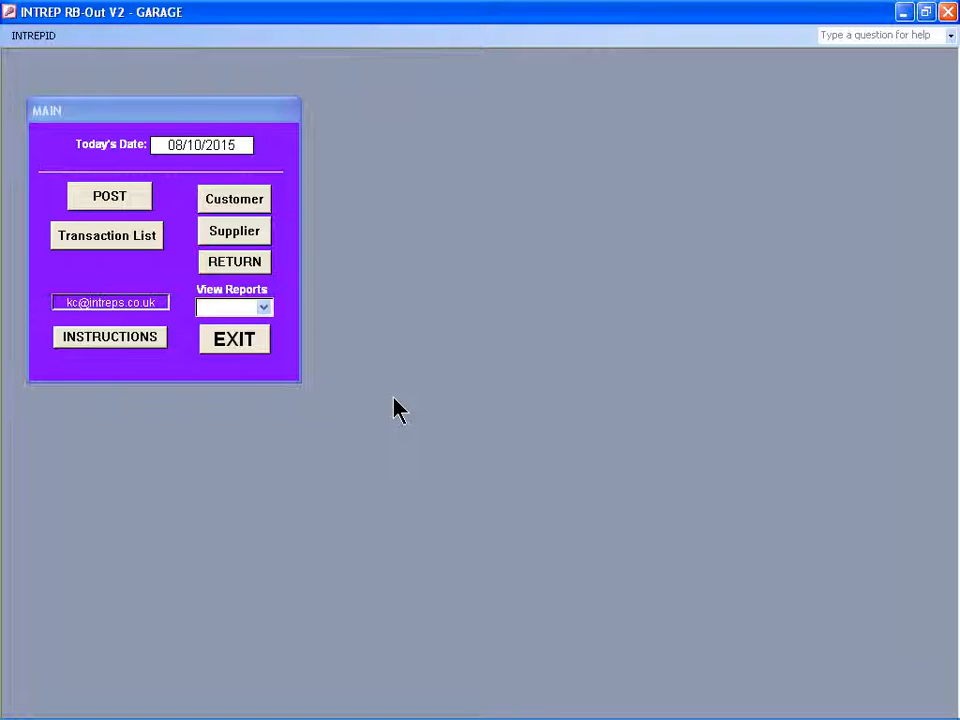
Start another type P purchase posting and give it the reference P29.
{"action": "left_click", "coordinate": [123, 201]}
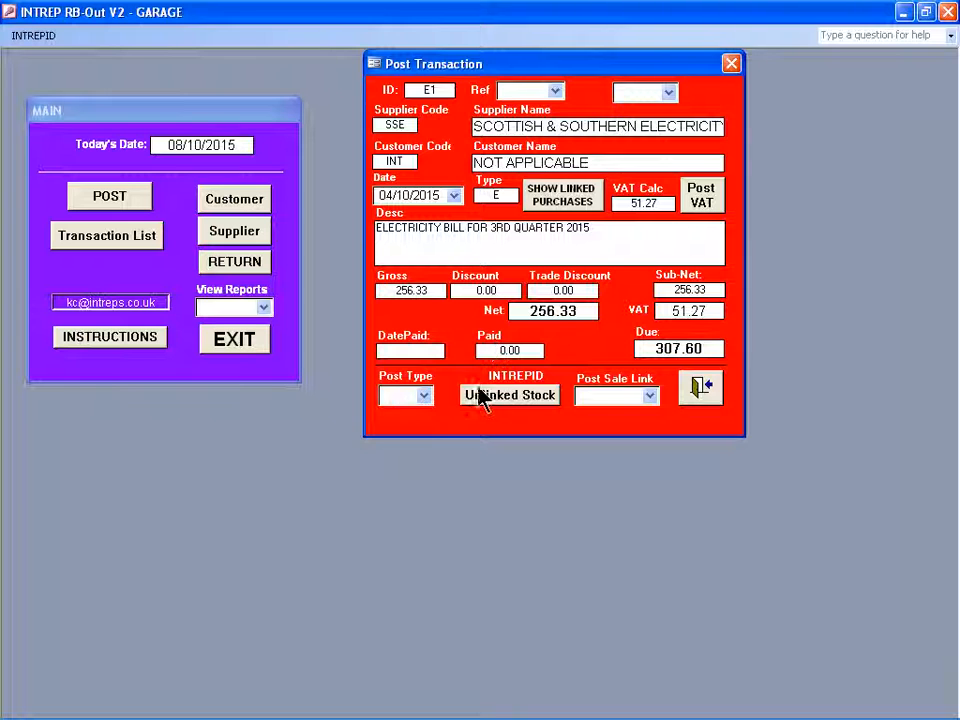
{"action": "type", "text": "P"}
{"action": "key", "text": "Return"}
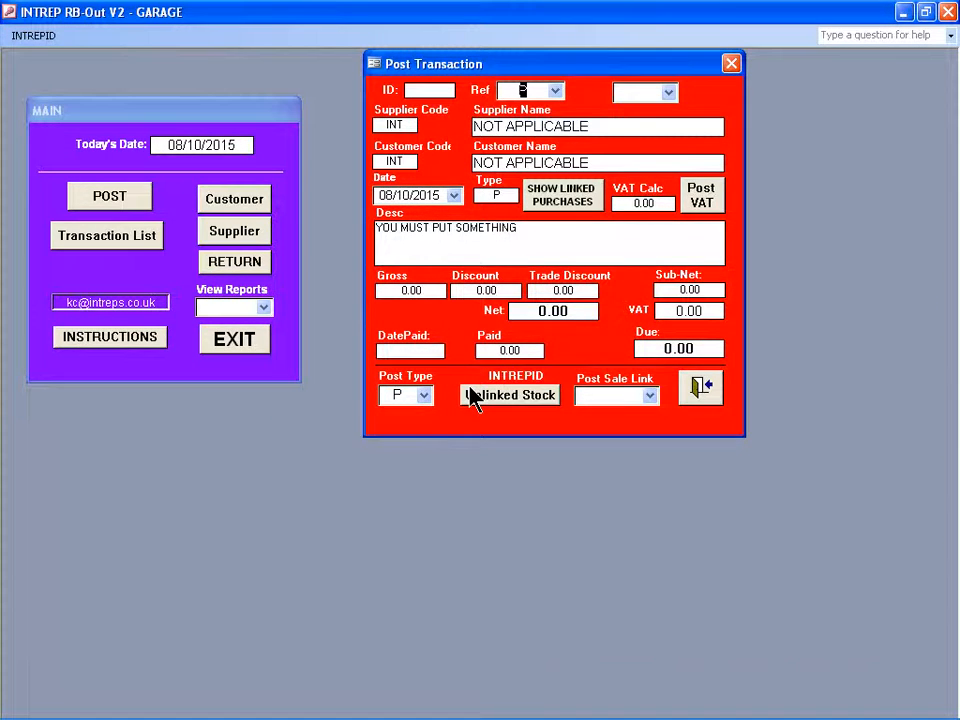
{"action": "type", "text": "P"}
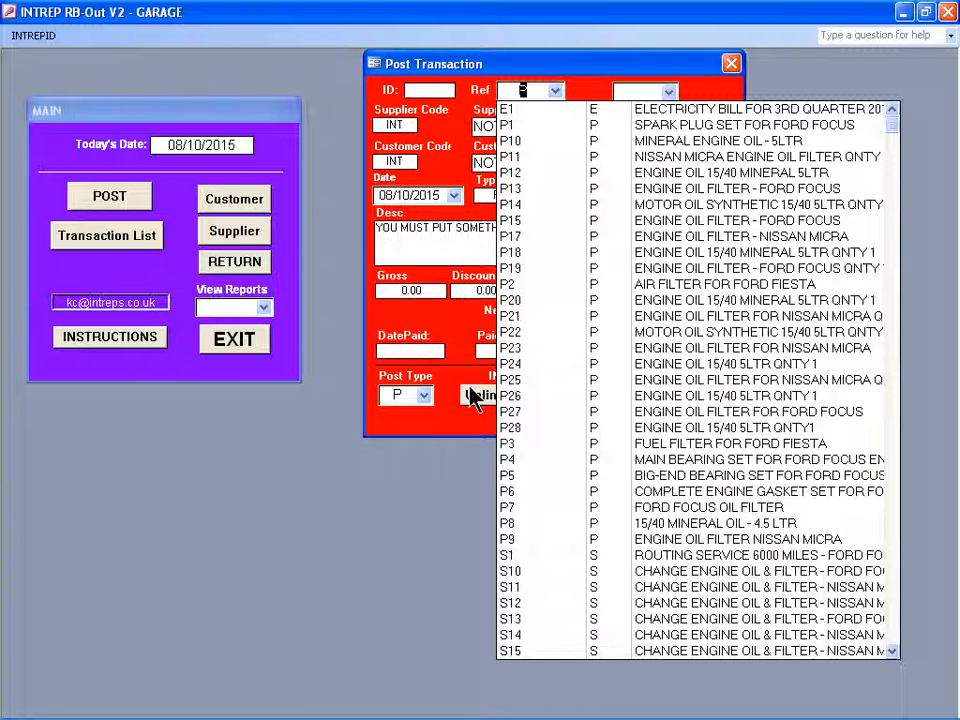
{"action": "type", "text": "29"}
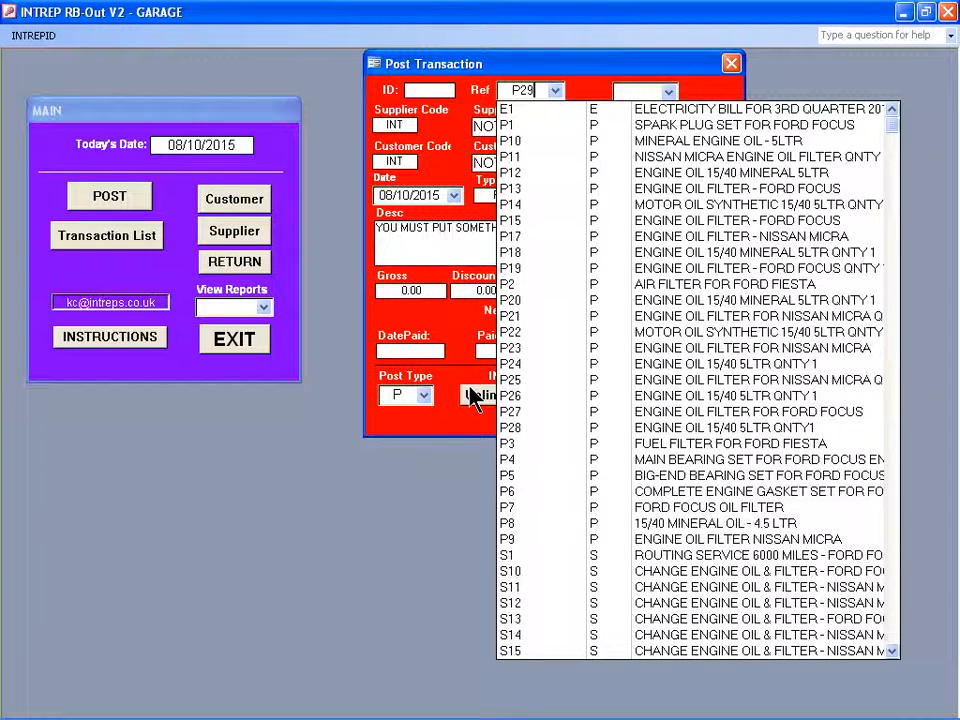
{"action": "key", "text": "Return"}
{"action": "key", "text": "Return"}
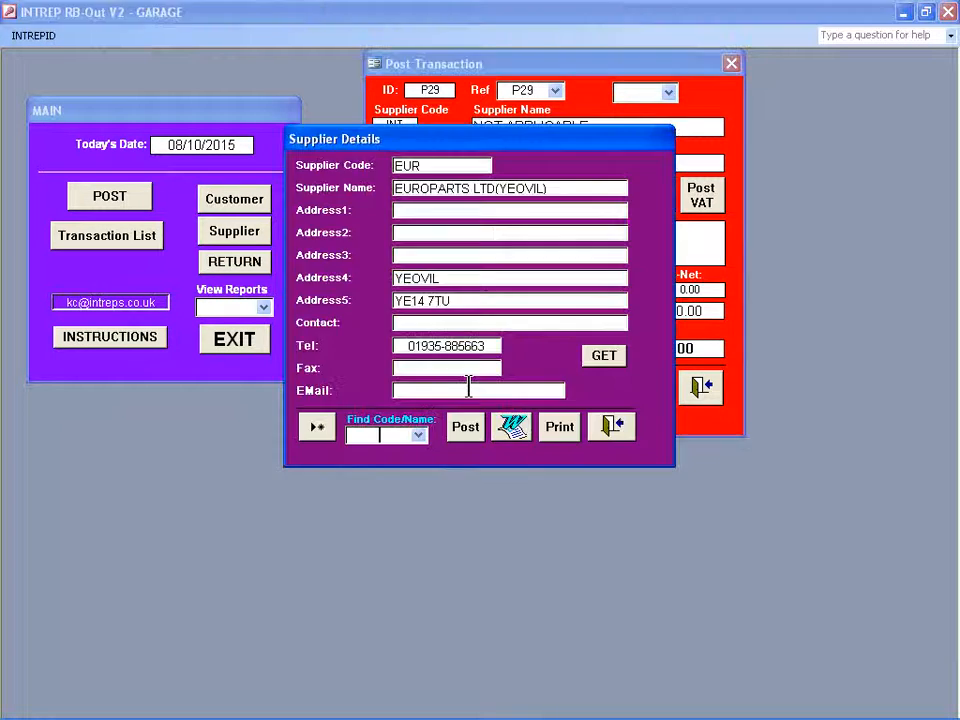
Assign supplier EUR (Europarts Ltd, Yeovil) to purchase P29 and acknowledge the linking advice.
{"action": "key", "text": "F4"}
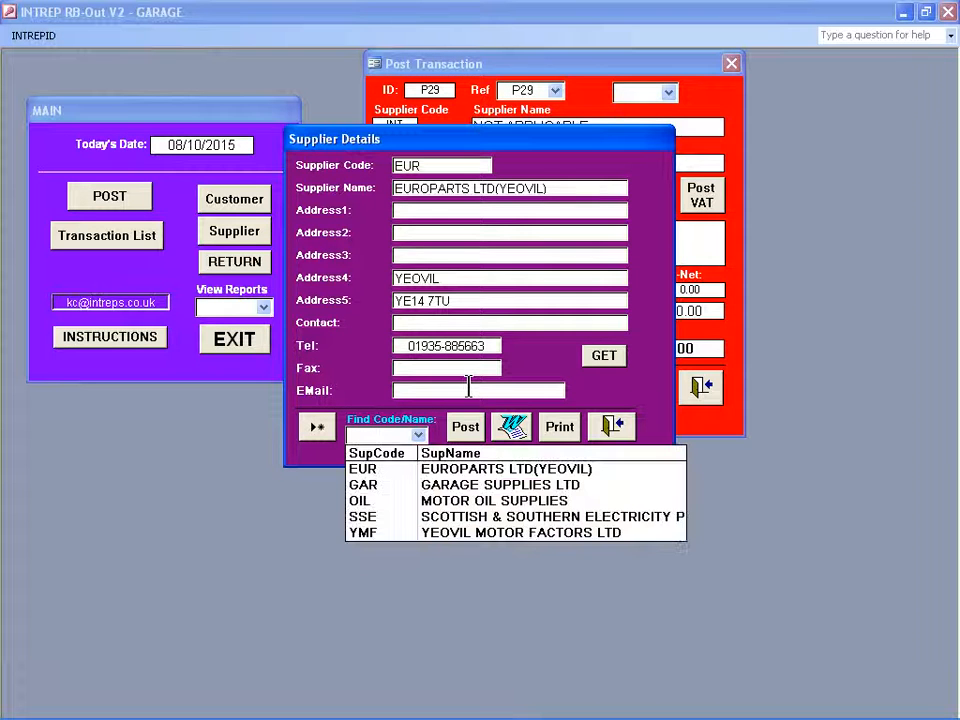
{"action": "type", "text": "E"}
{"action": "key", "text": "Return"}
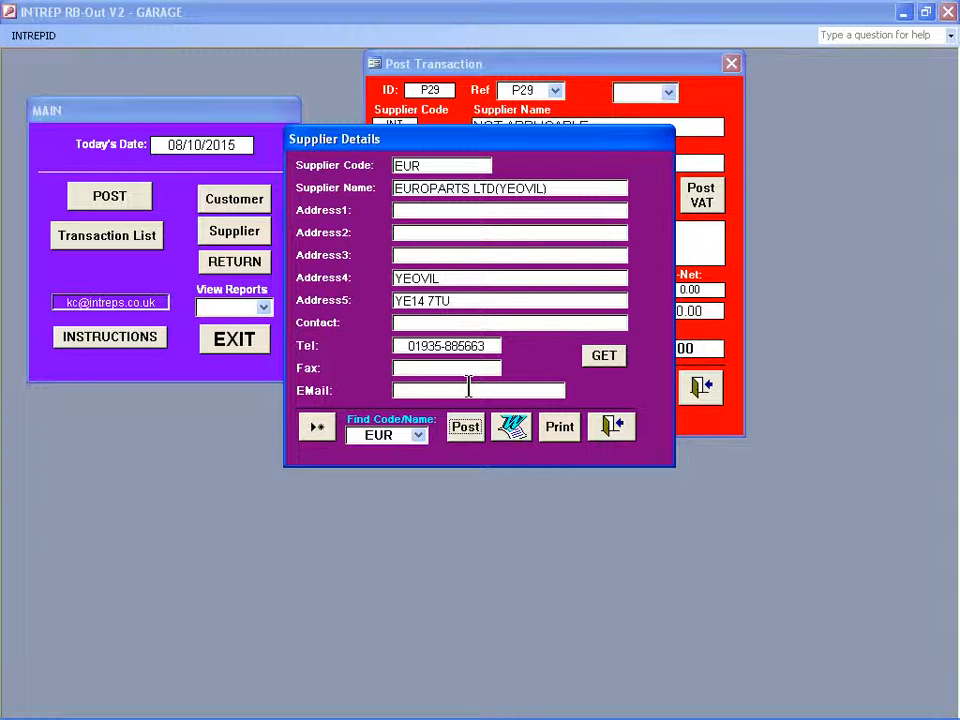
{"action": "key", "text": "Return"}
Link purchase P29 to the transferred customer's sale S18.
{"action": "key", "text": "Return"}
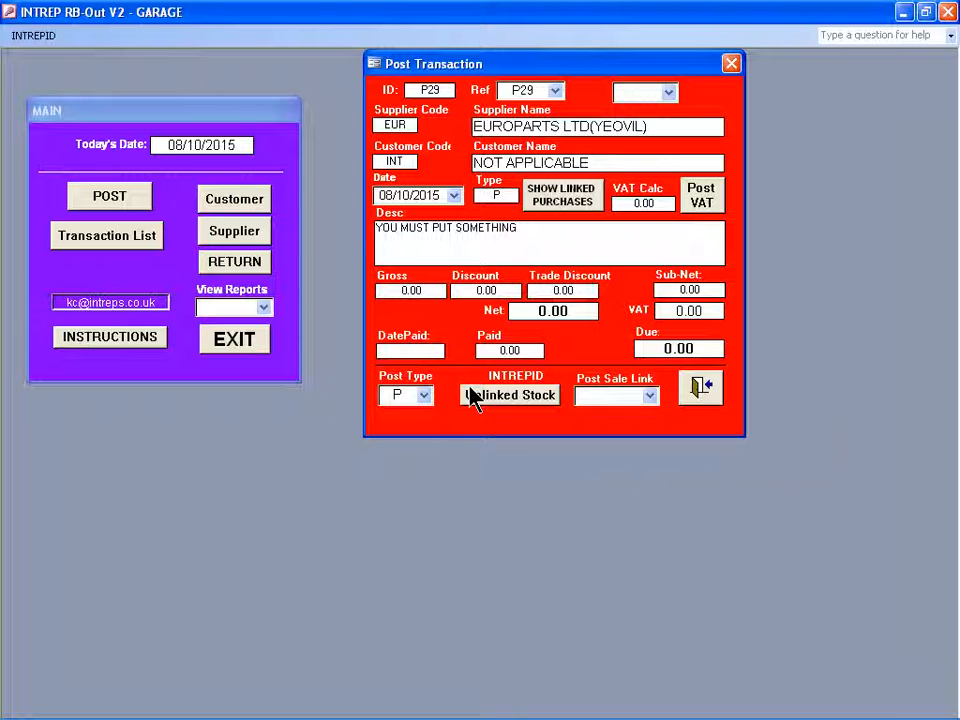
{"action": "key", "text": "F4"}
{"action": "type", "text": "JNO"}
{"action": "key", "text": "Return"}
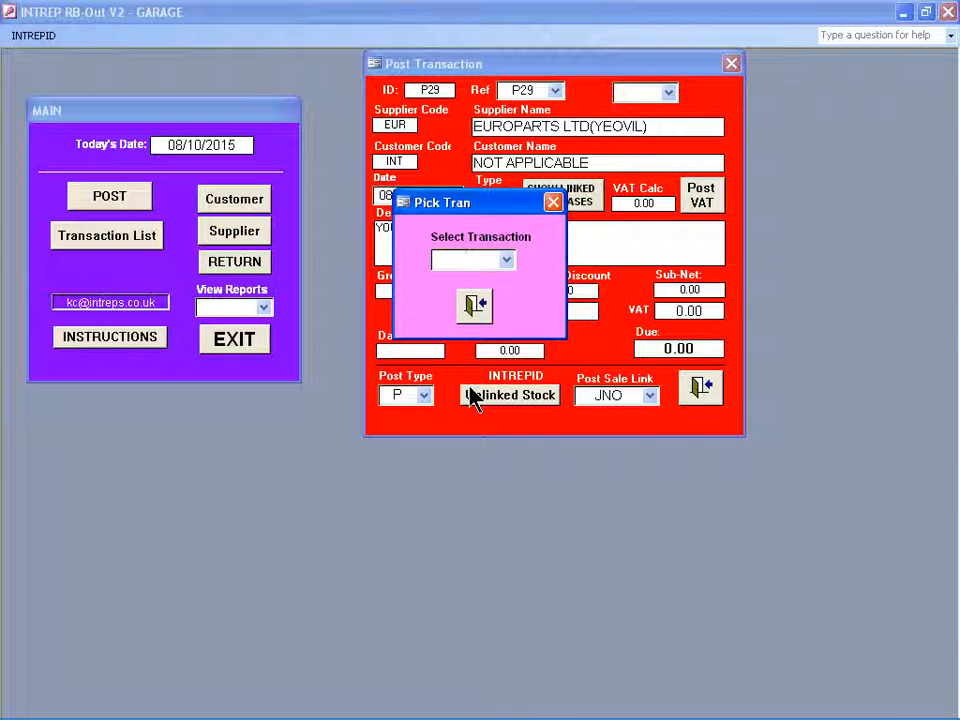
{"action": "key", "text": "F4"}
{"action": "type", "text": "S"}
Acknowledge the completed link and describe purchase P29 as "ENGINE OIL FILTER FOR FORD FOCUS QNTY 1".
{"action": "key", "text": "Return"}
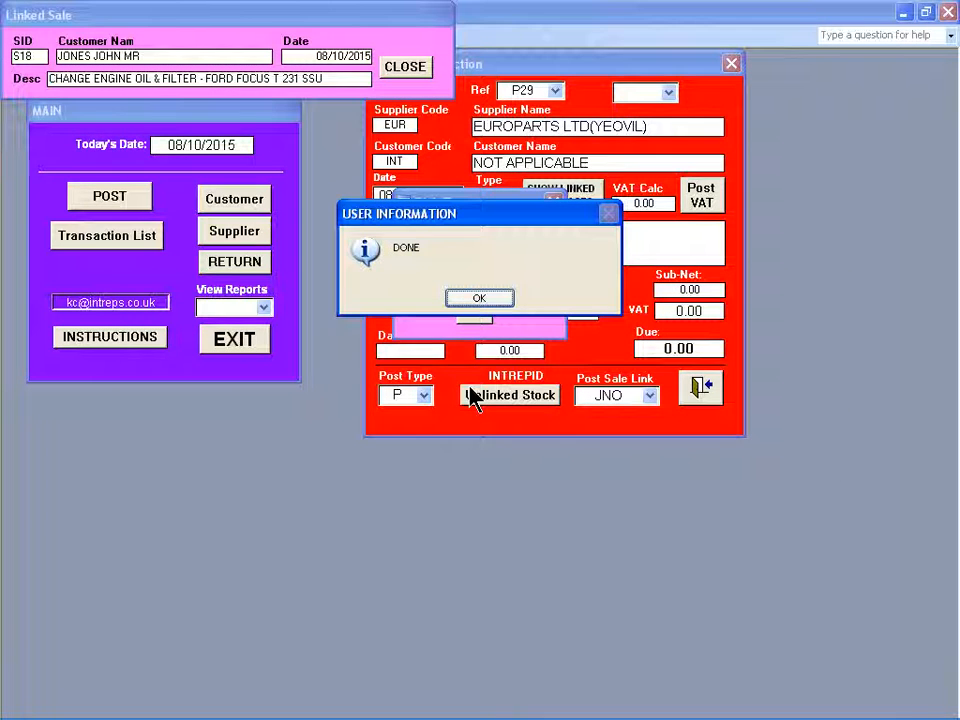
{"action": "key", "text": "Return"}
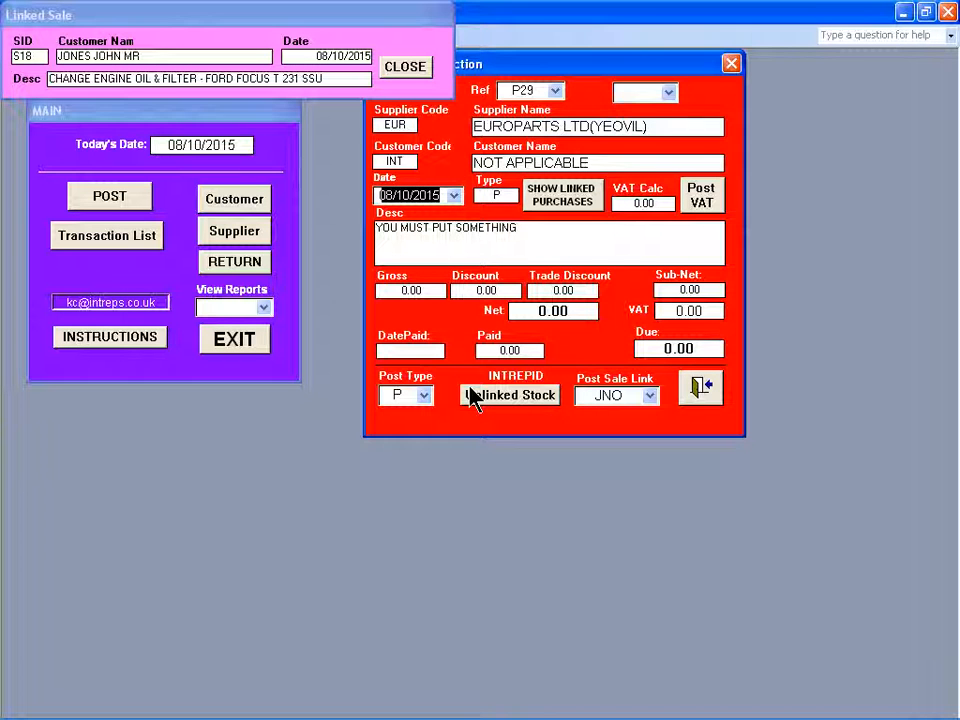
{"action": "key", "text": "Tab"}
{"action": "type", "text": "ENGINE OIL FILTER FOR FORD FOCUS QN"}
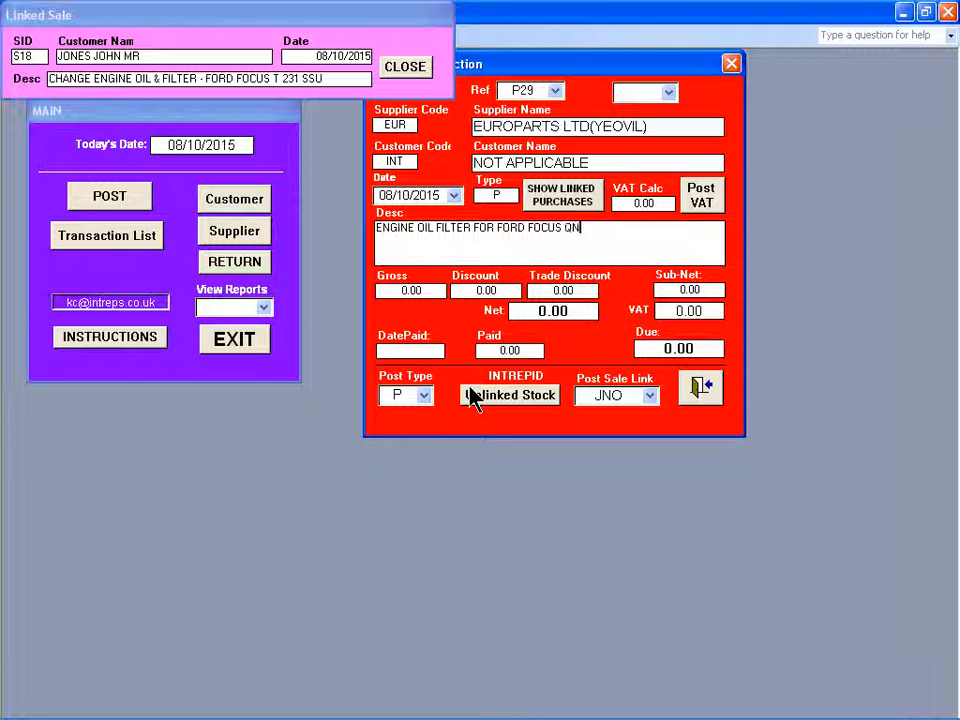
{"action": "type", "text": "TY 1"}
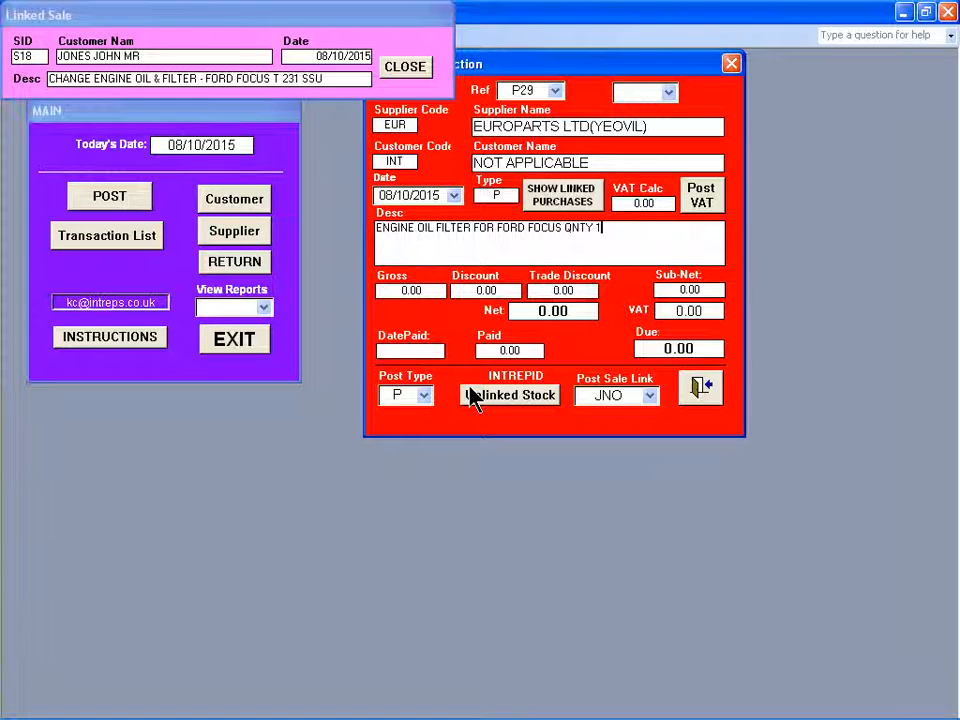
Enter a gross amount of 8.36 for purchase P29 without discounts, post its VAT and close the form.
{"action": "key", "text": "Tab"}
{"action": "type", "text": "8"}
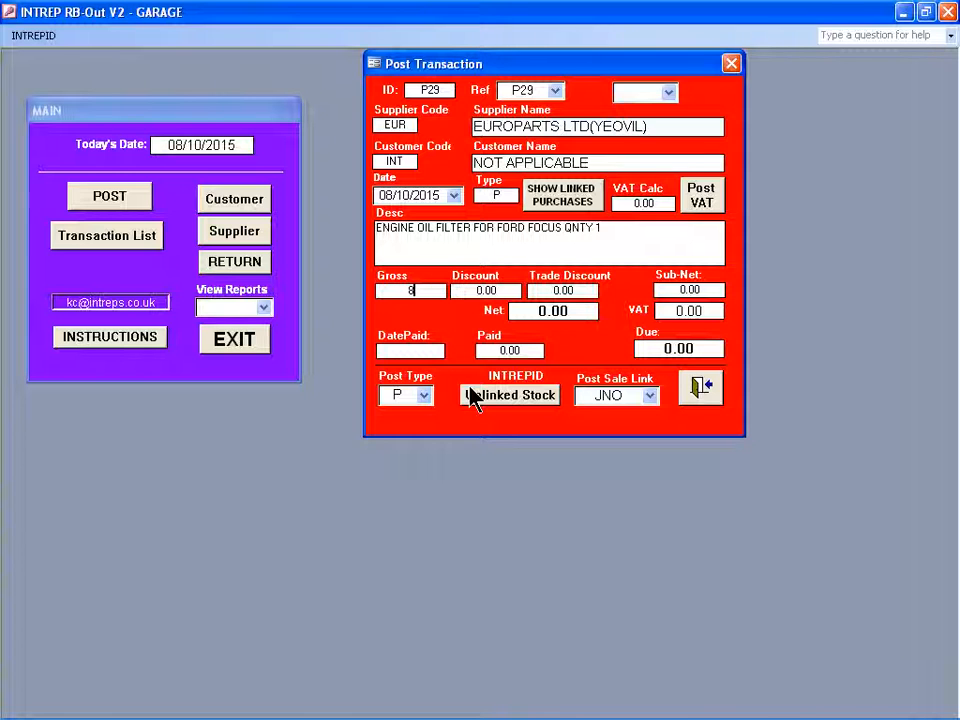
{"action": "type", "text": ".36"}
{"action": "key", "text": "Tab"}
{"action": "key", "text": "Return"}
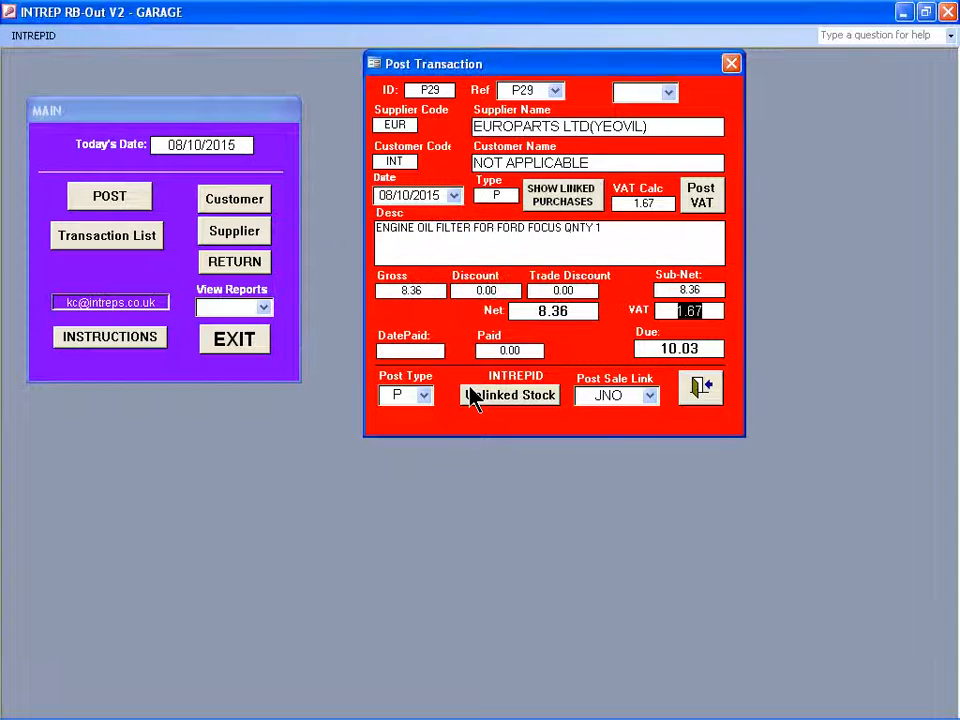
{"action": "key", "text": "Tab"}
{"action": "key", "text": "Return"}
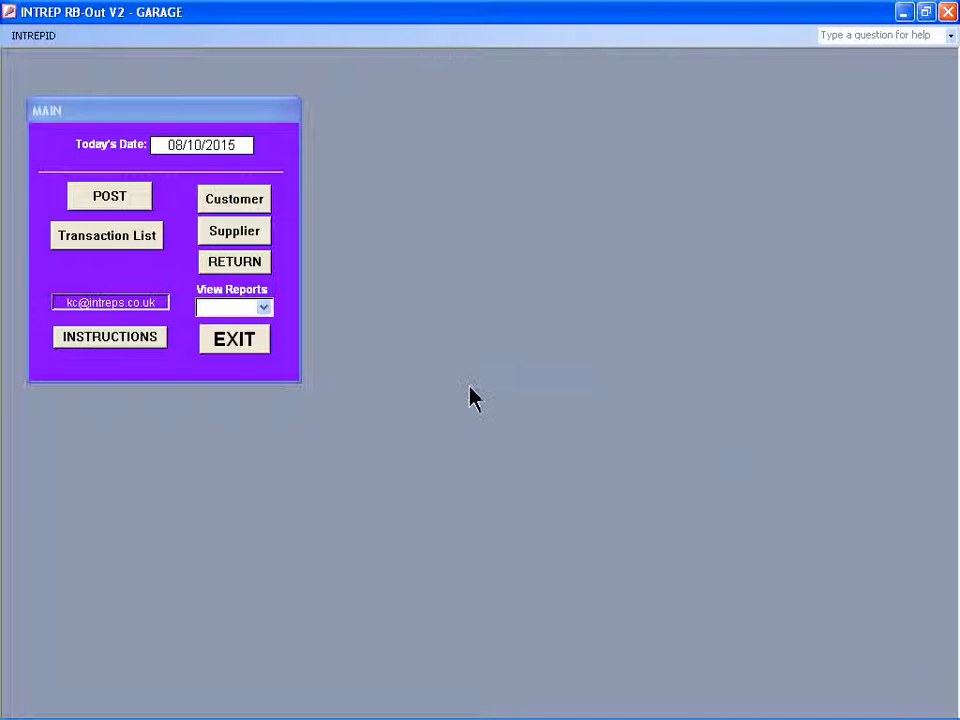
Request an invoice for sale S18 from the transaction list and proceed to its posting form.
{"action": "left_click", "coordinate": [107, 240]}
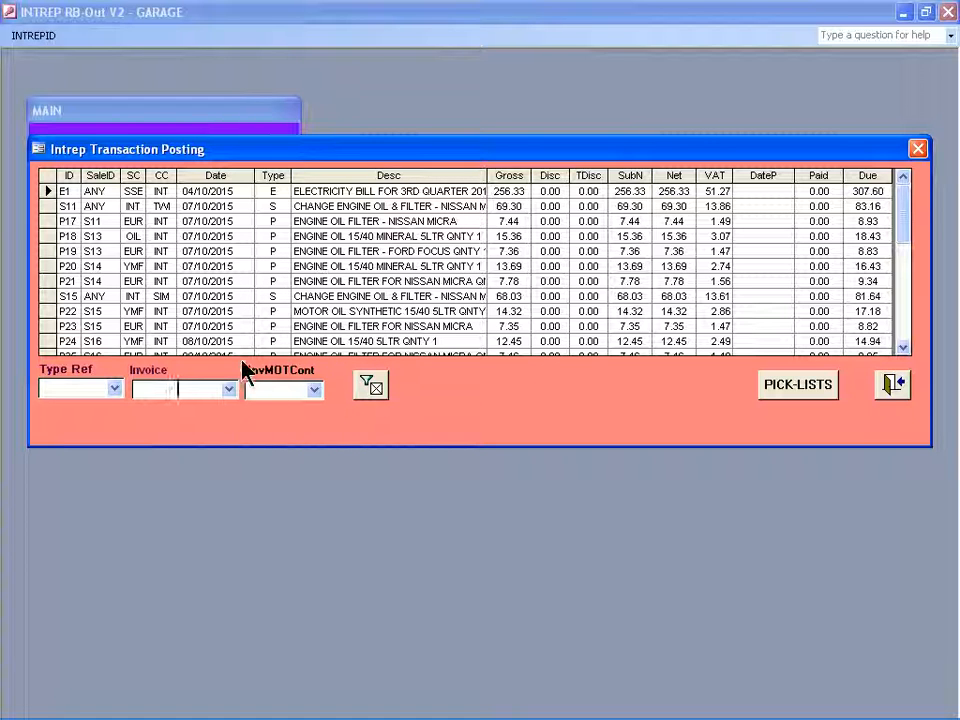
{"action": "left_click", "coordinate": [229, 389]}
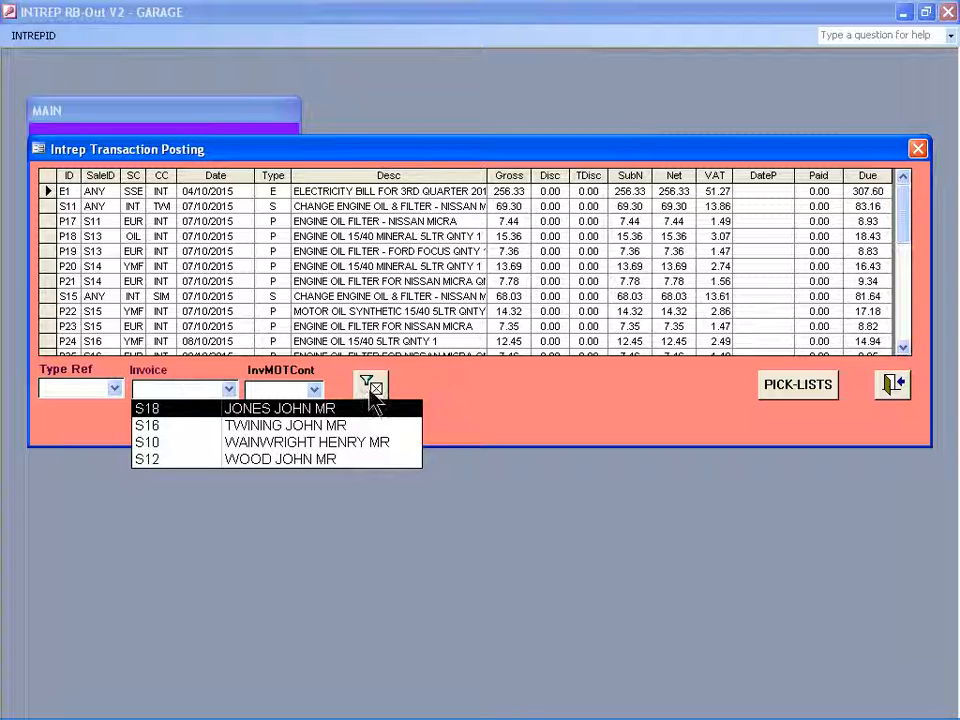
{"action": "left_click", "coordinate": [363, 410]}
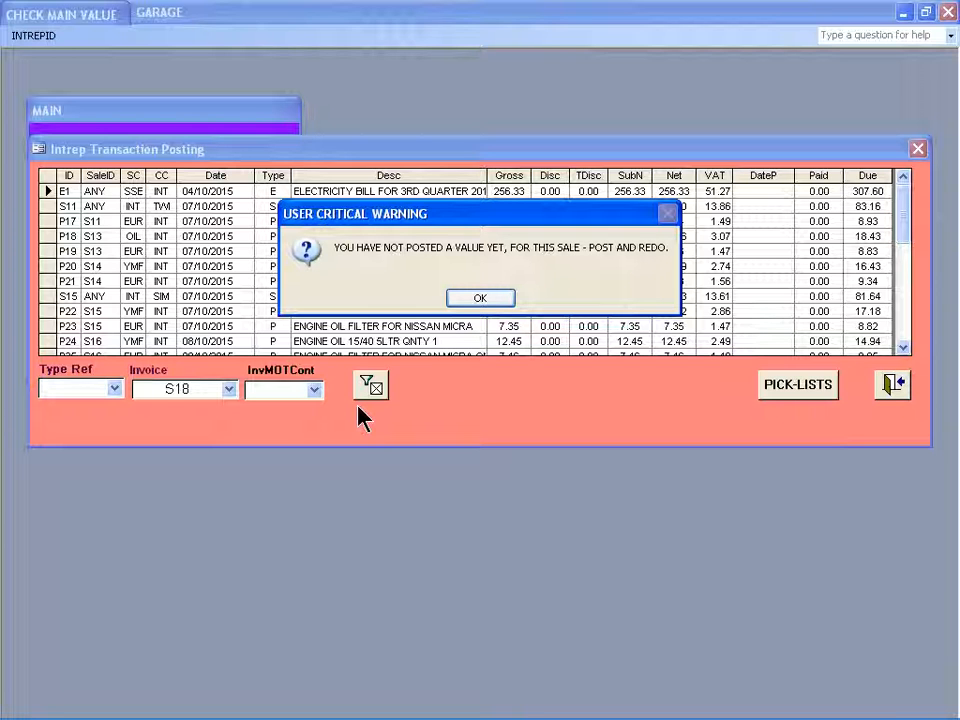
{"action": "key", "text": "Return"}
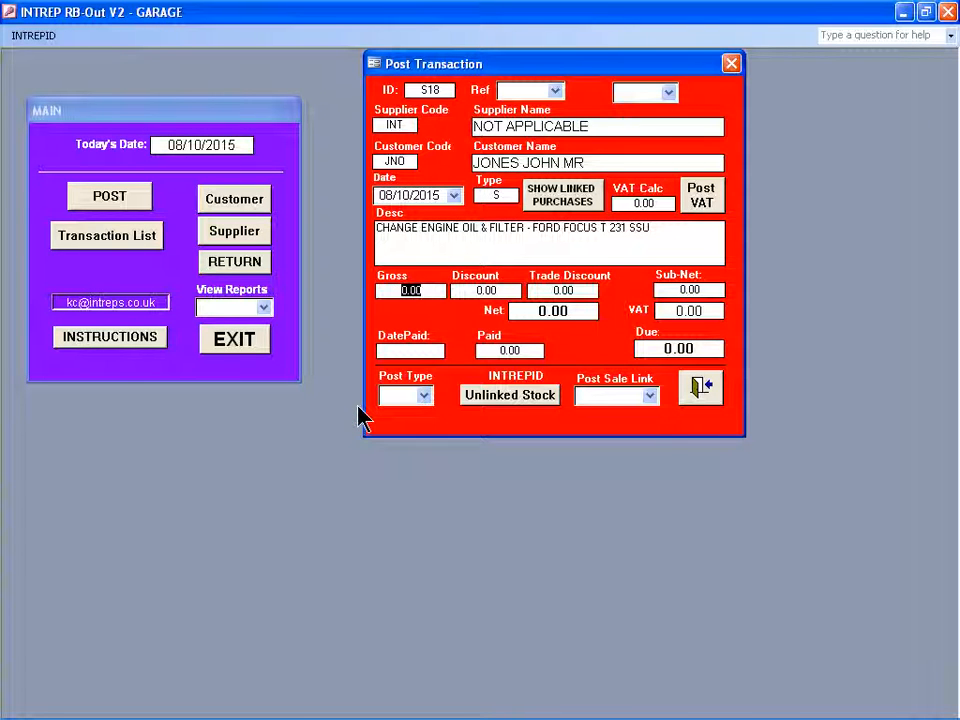
Enter a gross amount of 56.30 for sale S18 without discounts, post its VAT and close the form.
{"action": "type", "text": "56.30"}
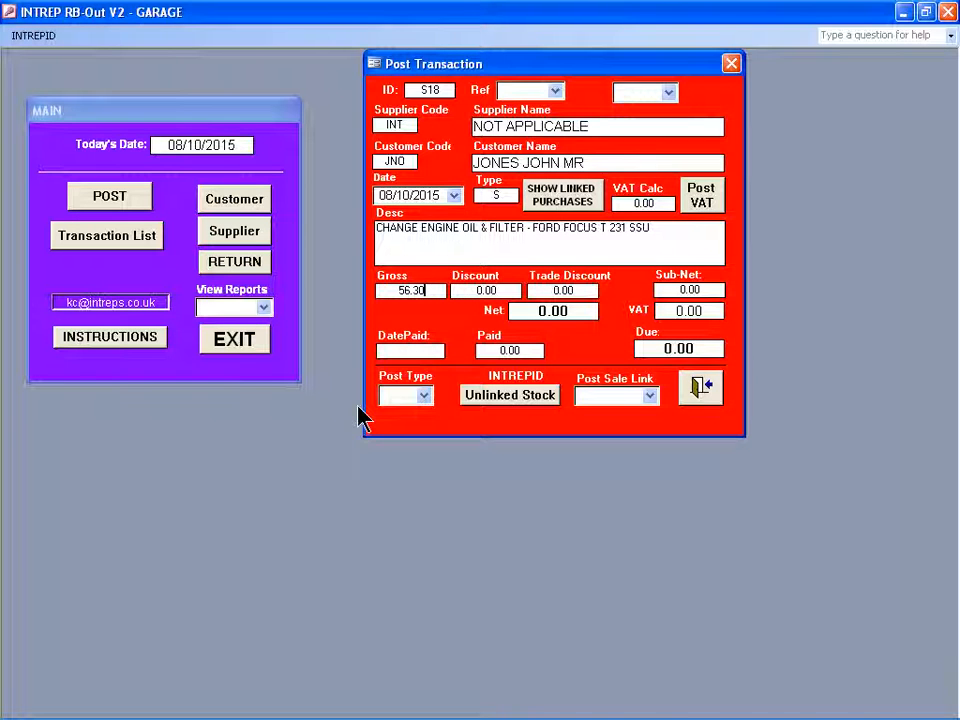
{"action": "key", "text": "Return"}
{"action": "key", "text": "Return"}
{"action": "key", "text": "Return"}
{"action": "key", "text": "Return"}
{"action": "key", "text": "Return"}
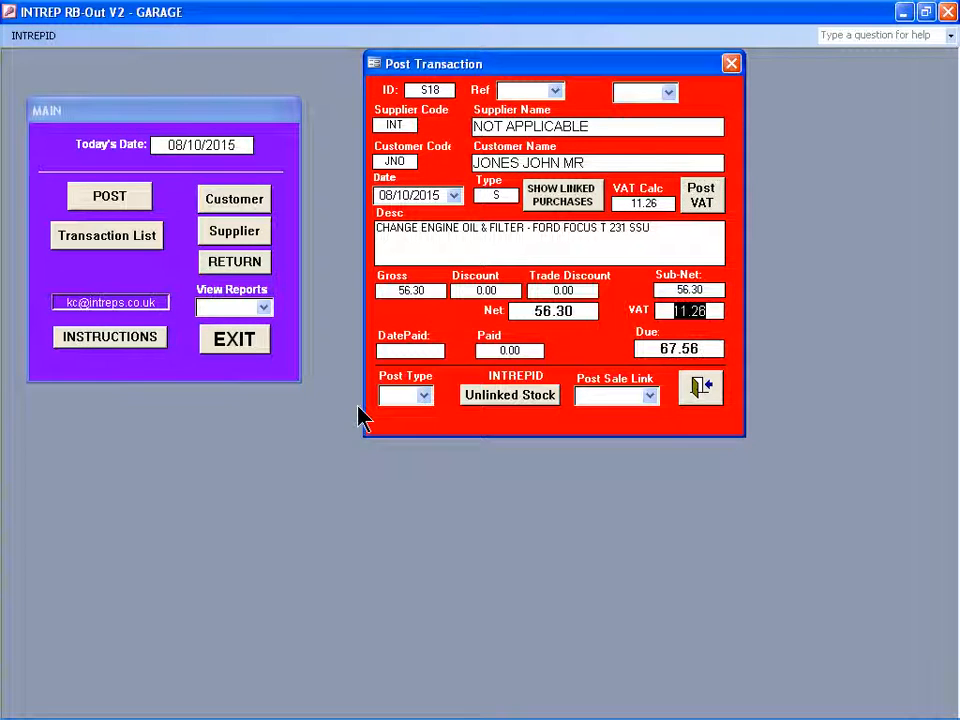
{"action": "key", "text": "Return"}
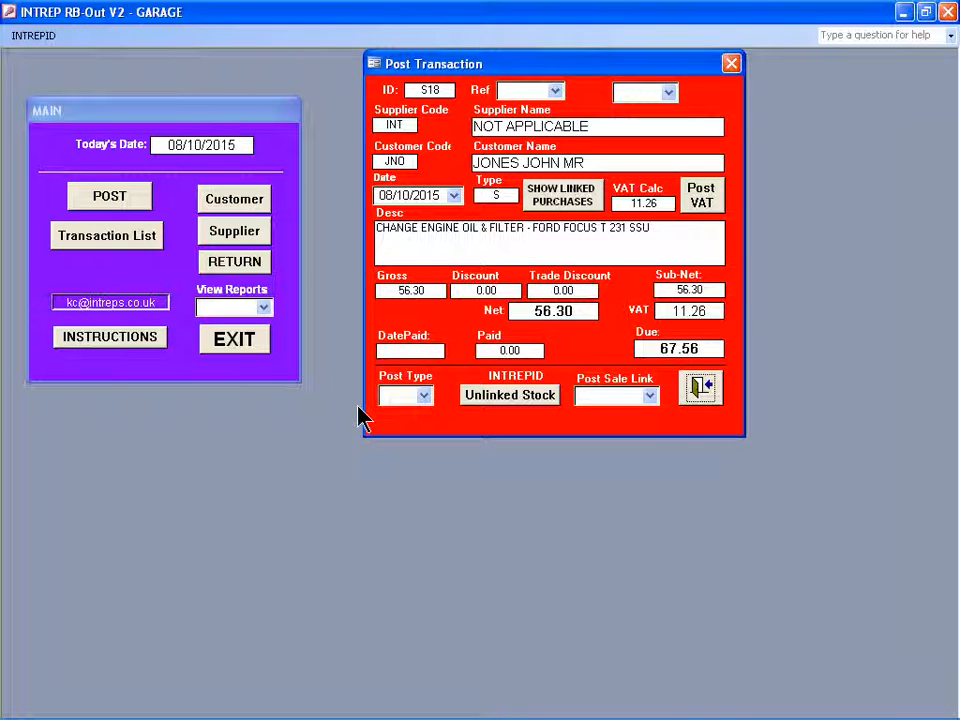
{"action": "key", "text": "Return"}
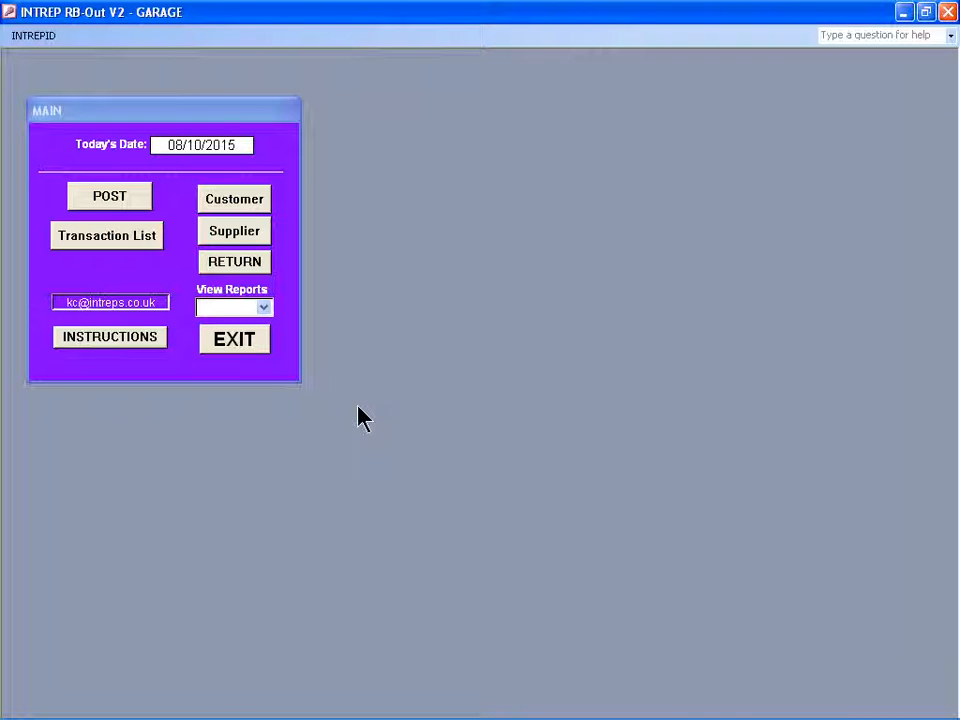
Generate the customer's invoice for sale S18 from the transaction list and acknowledge the notices through to the permanent update.
{"action": "left_click", "coordinate": [117, 244]}
{"action": "key", "text": "F4"}
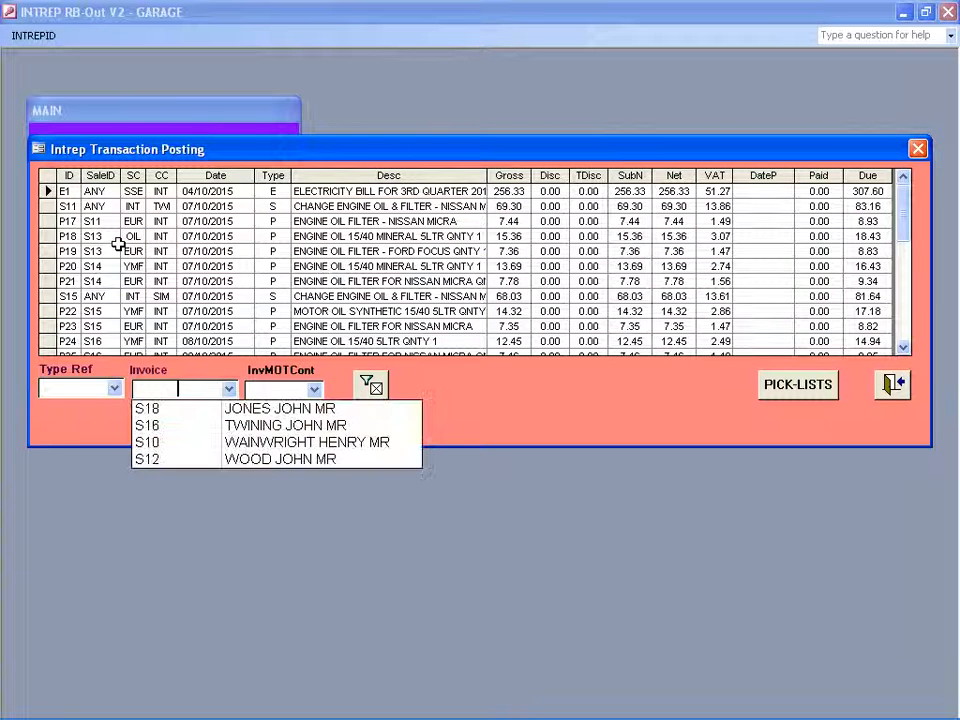
{"action": "key", "text": "Down"}
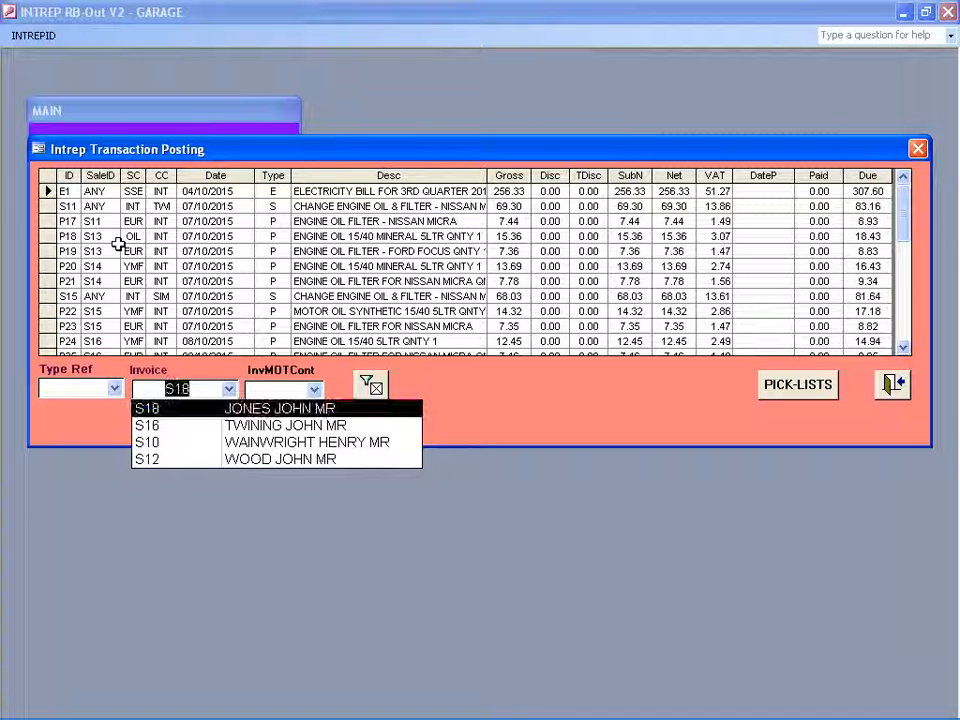
{"action": "key", "text": "Return"}
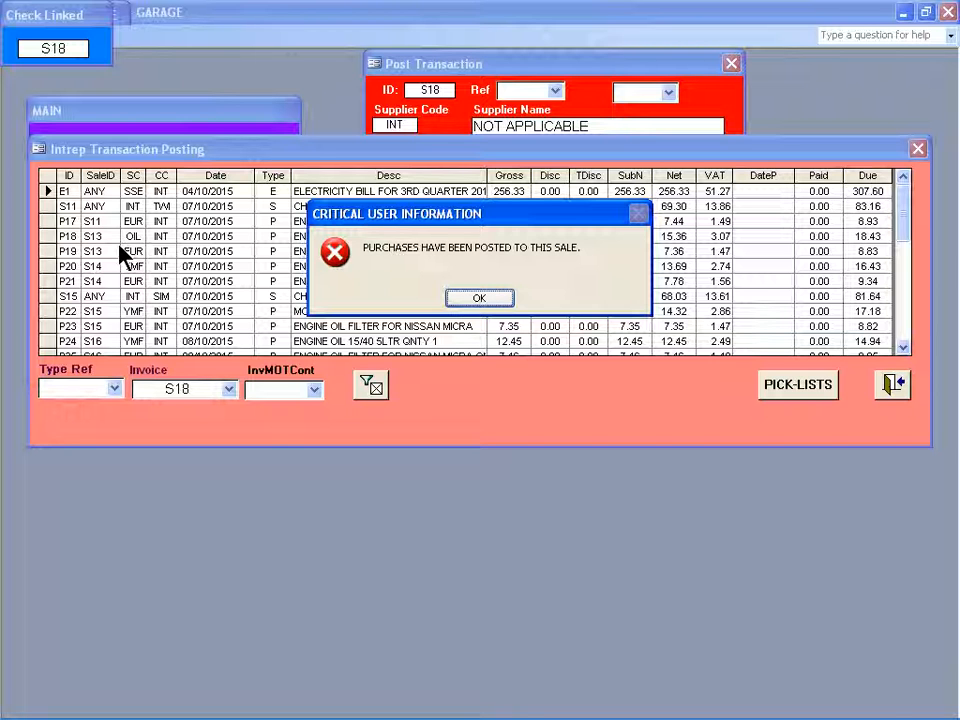
{"action": "key", "text": "Return"}
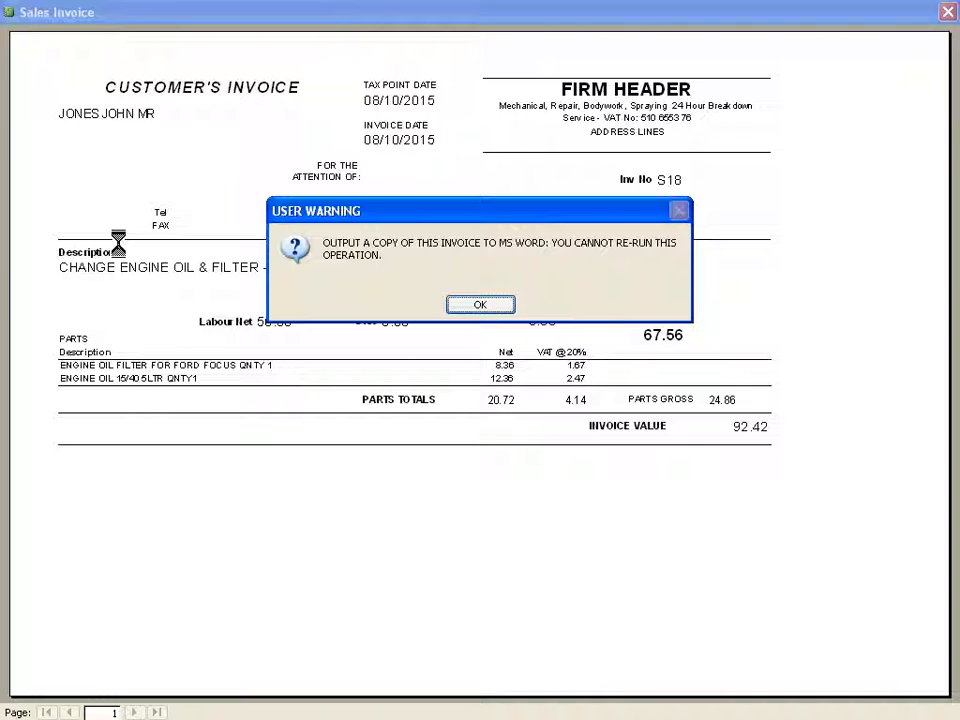
{"action": "key", "text": "Return"}
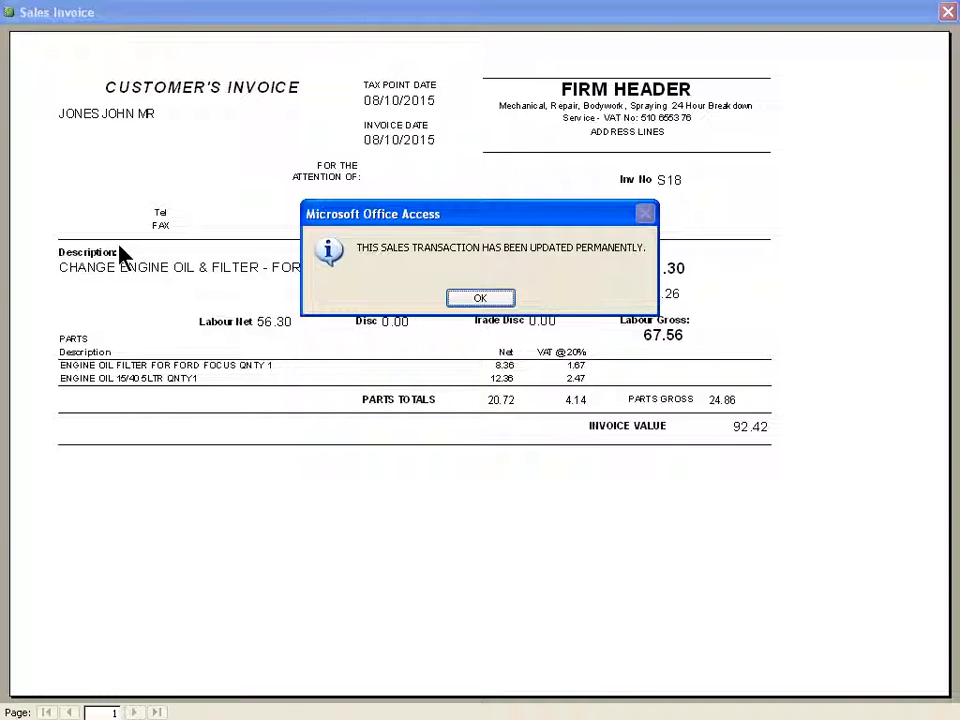
{"action": "key", "text": "Return"}
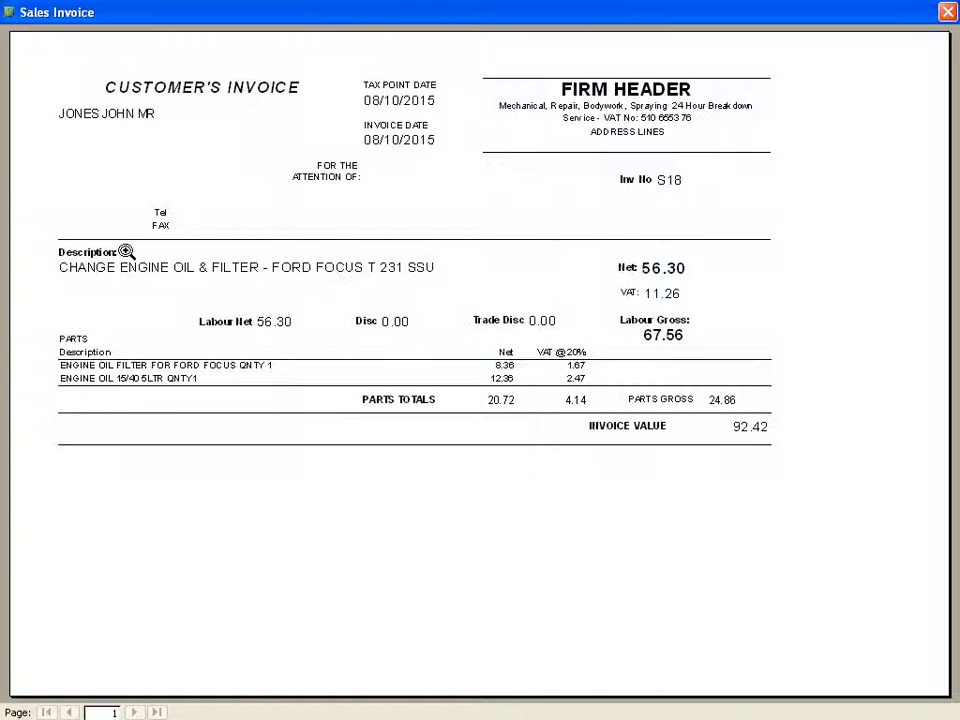
View the output options for invoice S18, enlarge the invoice for reading and close it.
{"action": "right_click", "coordinate": [201, 181]}
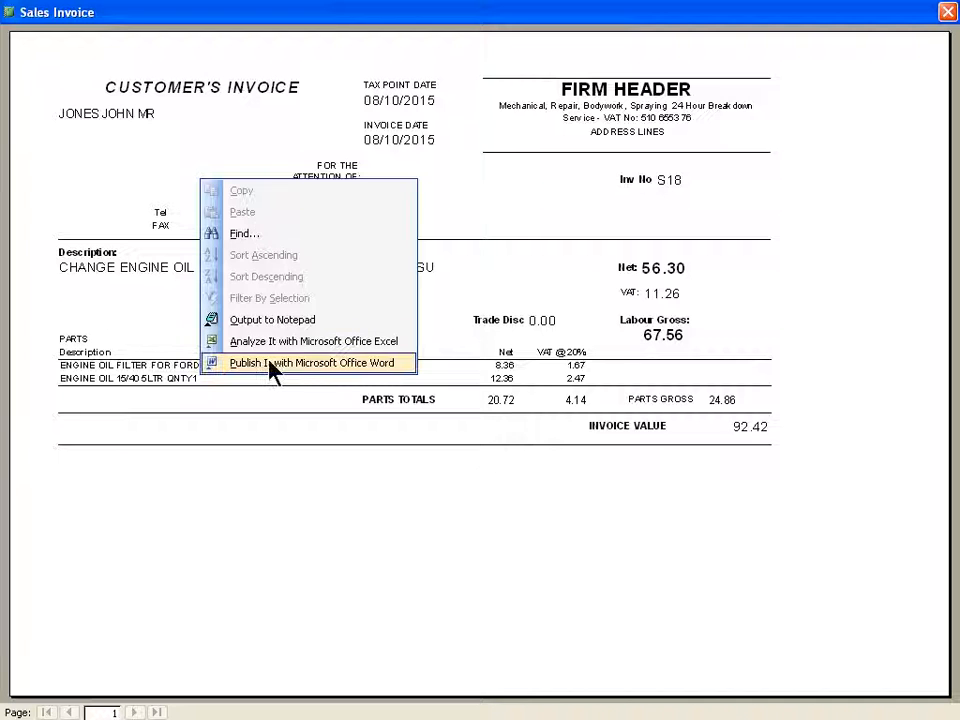
{"action": "left_click", "coordinate": [148, 184]}
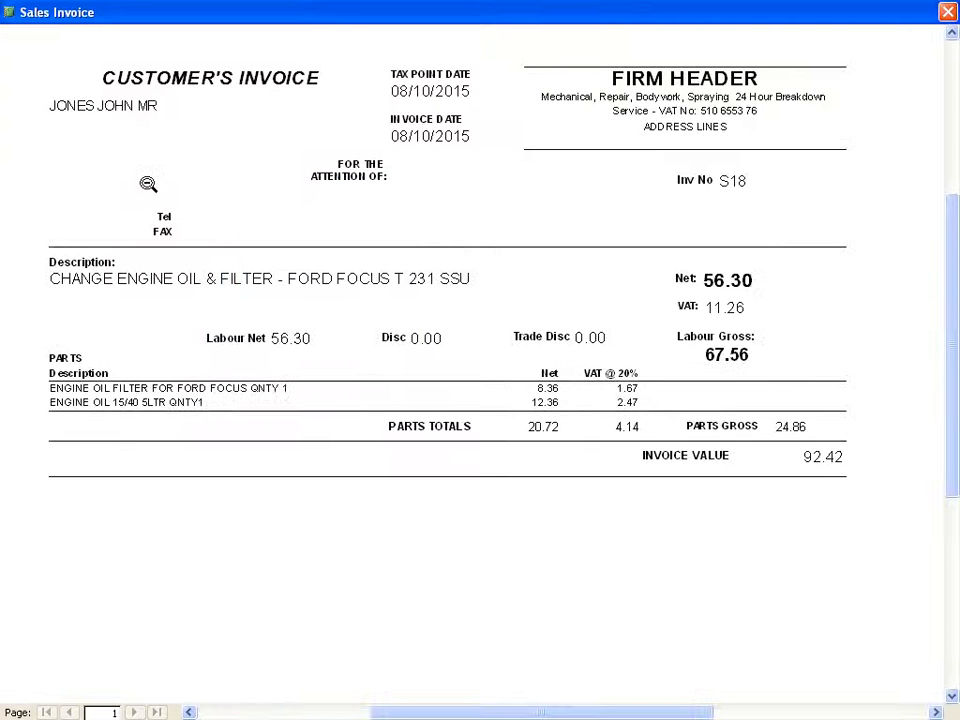
{"action": "key", "text": "Escape"}
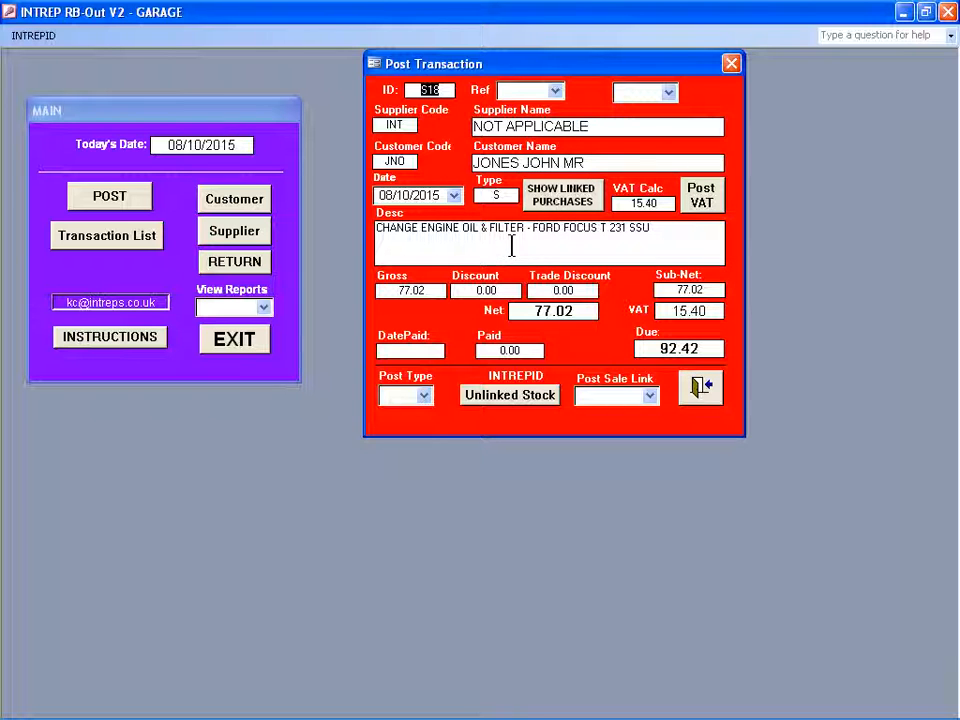
Review the purchases linked to sale S18, then close the purchase list and the posting form.
{"action": "left_click", "coordinate": [568, 197]}
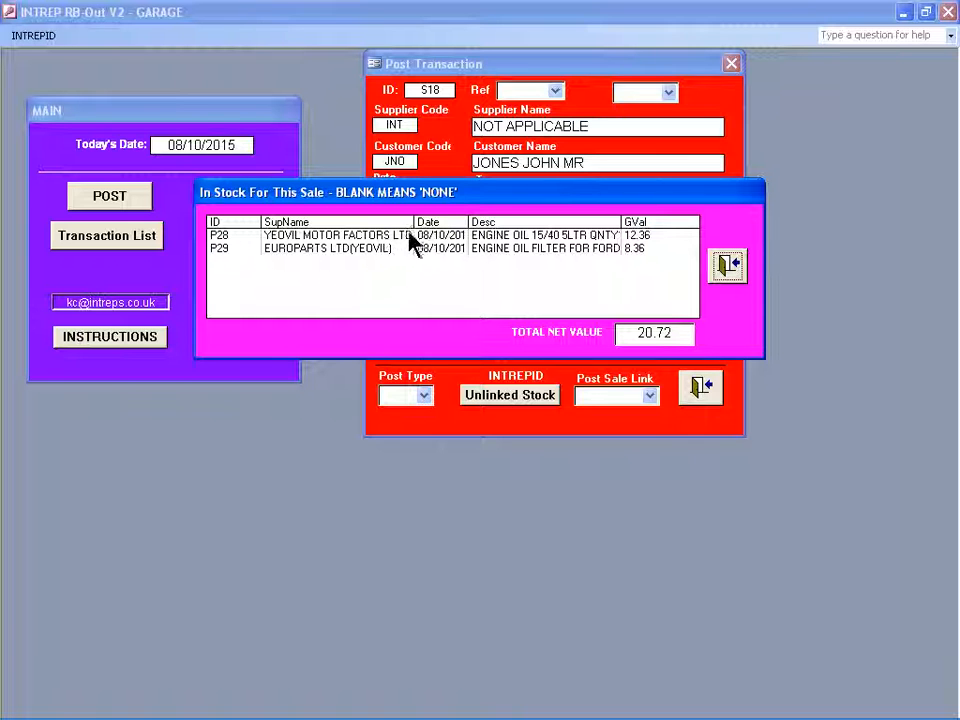
{"action": "left_click", "coordinate": [733, 263]}
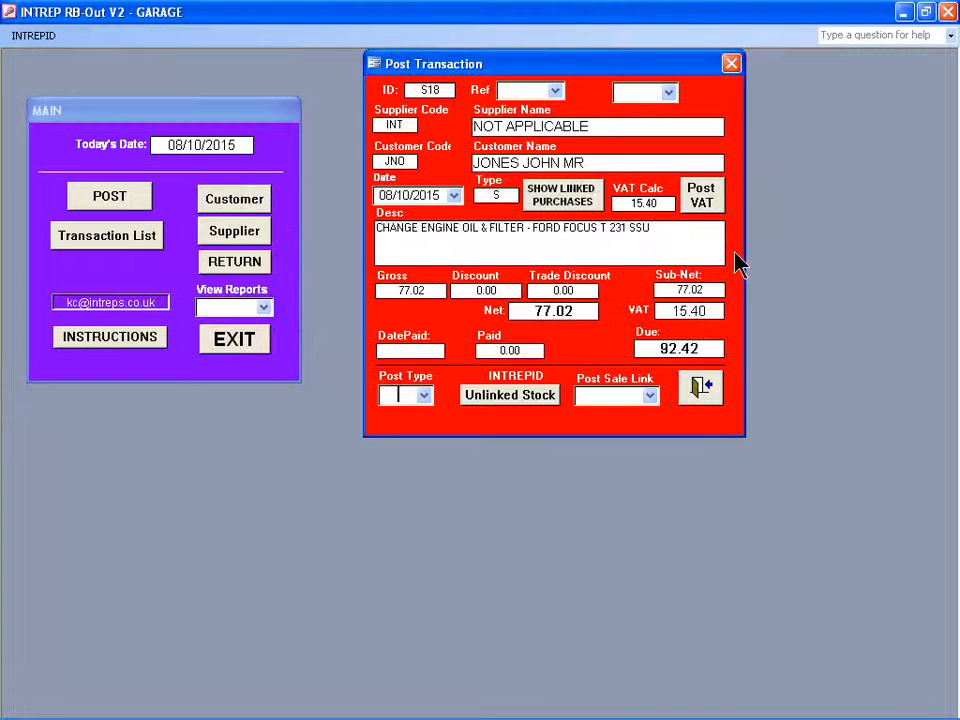
{"action": "left_click", "coordinate": [699, 392]}
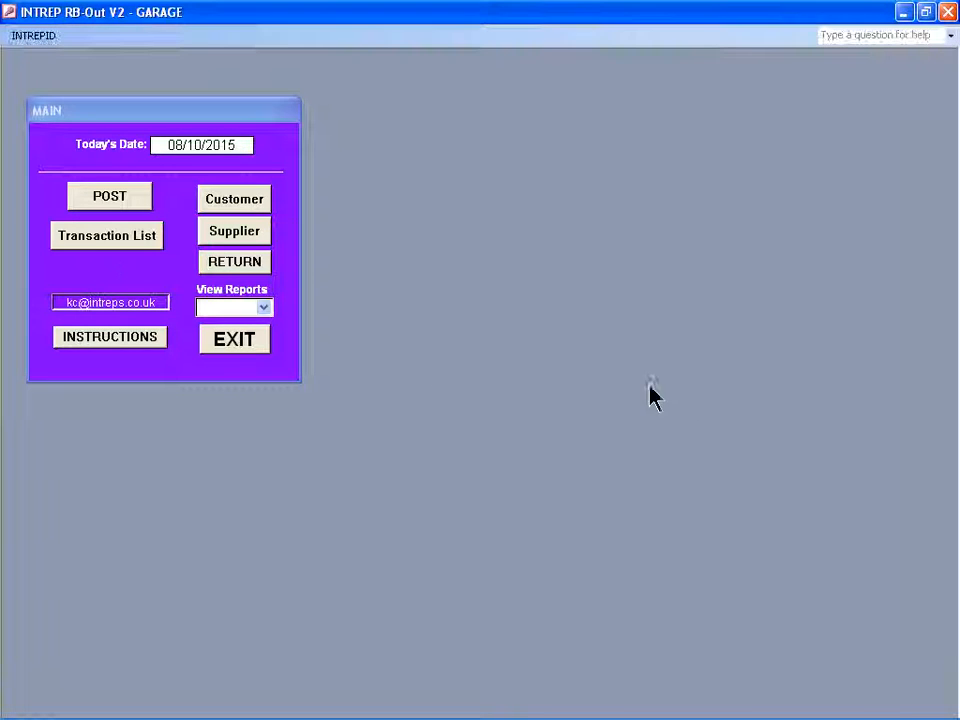
Review the latest transaction list entries for sale S18 and purchases P28 and P29, then close the list.
{"action": "left_click", "coordinate": [96, 238]}
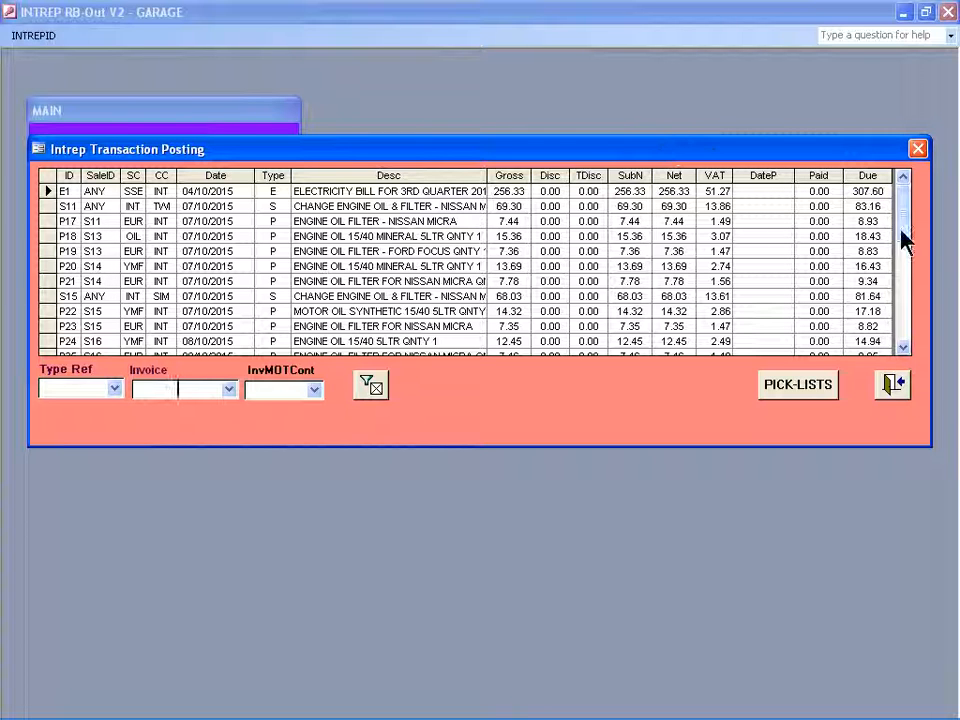
{"action": "left_click_drag", "start_coordinate": [906, 223], "coordinate": [907, 270]}
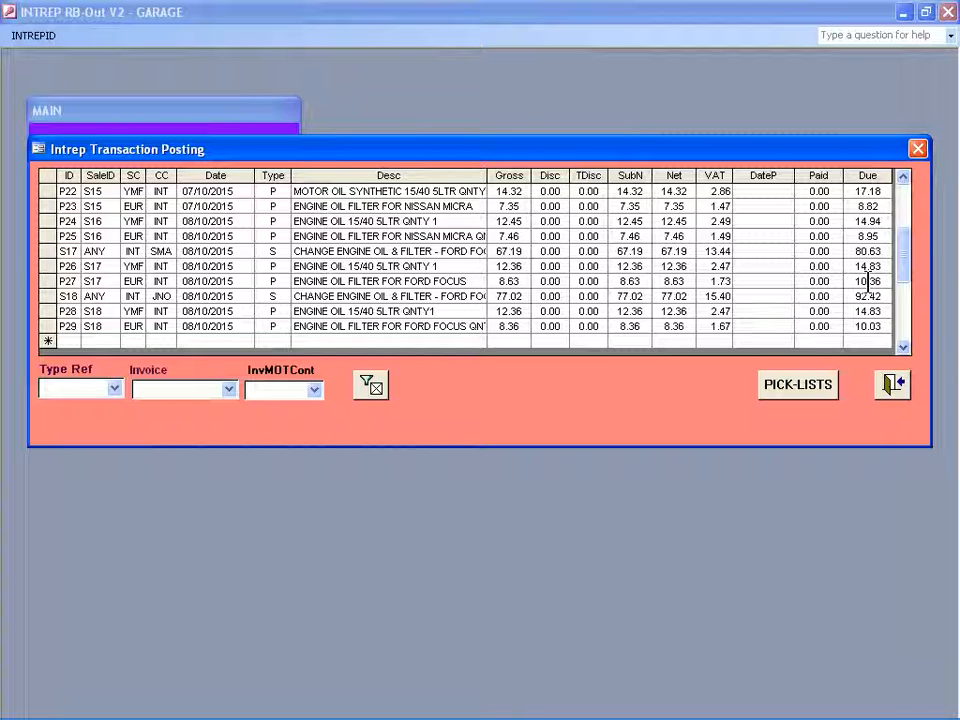
{"action": "left_click", "coordinate": [893, 388]}
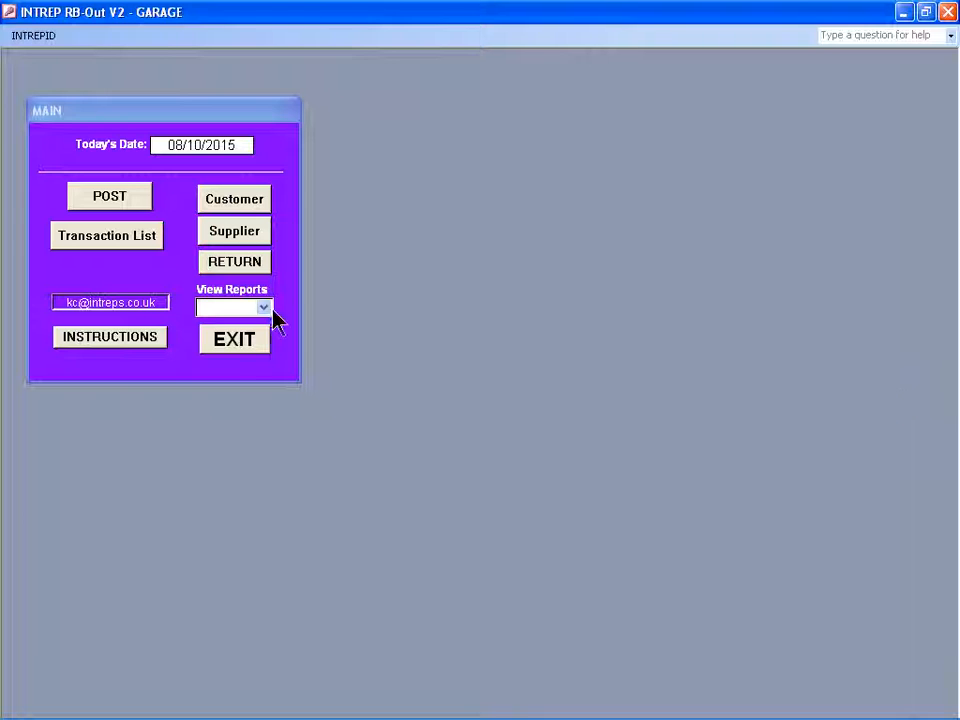
Exit the Garage database, switch to the INTREPs PROSPECTS database and open its to-do list.
{"action": "left_click", "coordinate": [234, 342]}
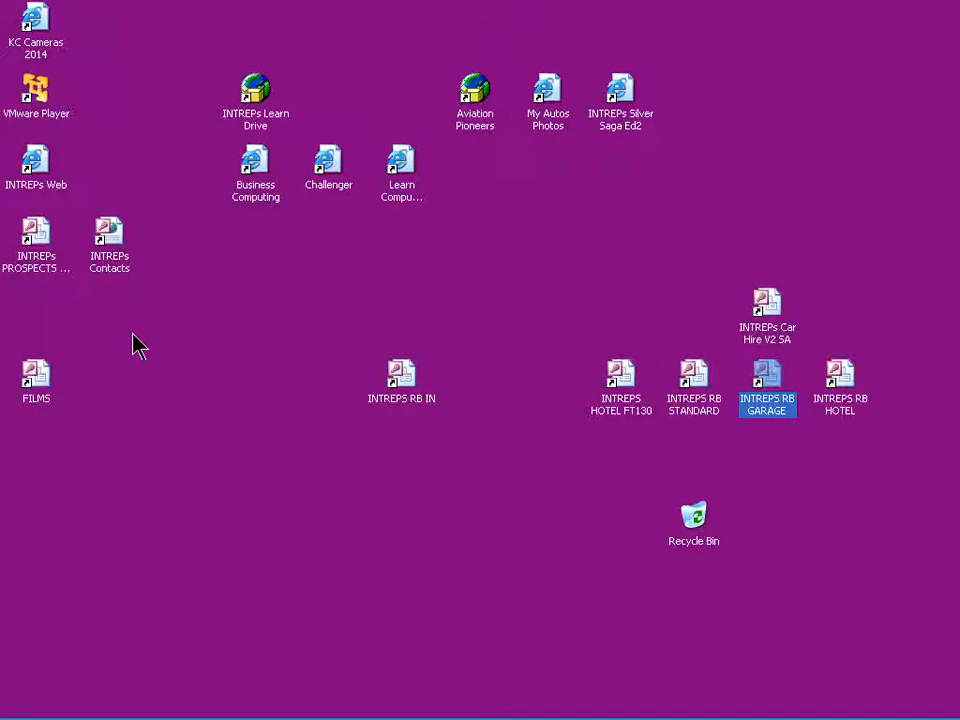
{"action": "double_click", "coordinate": [36, 252]}
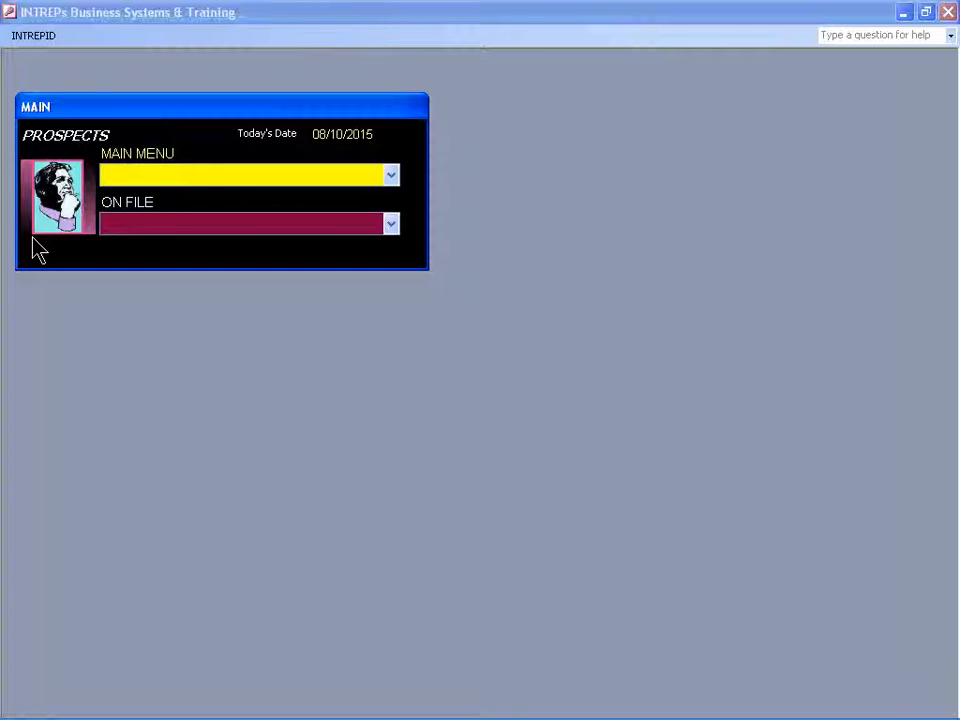
{"action": "type", "text": "TO"}
{"action": "key", "text": "Return"}
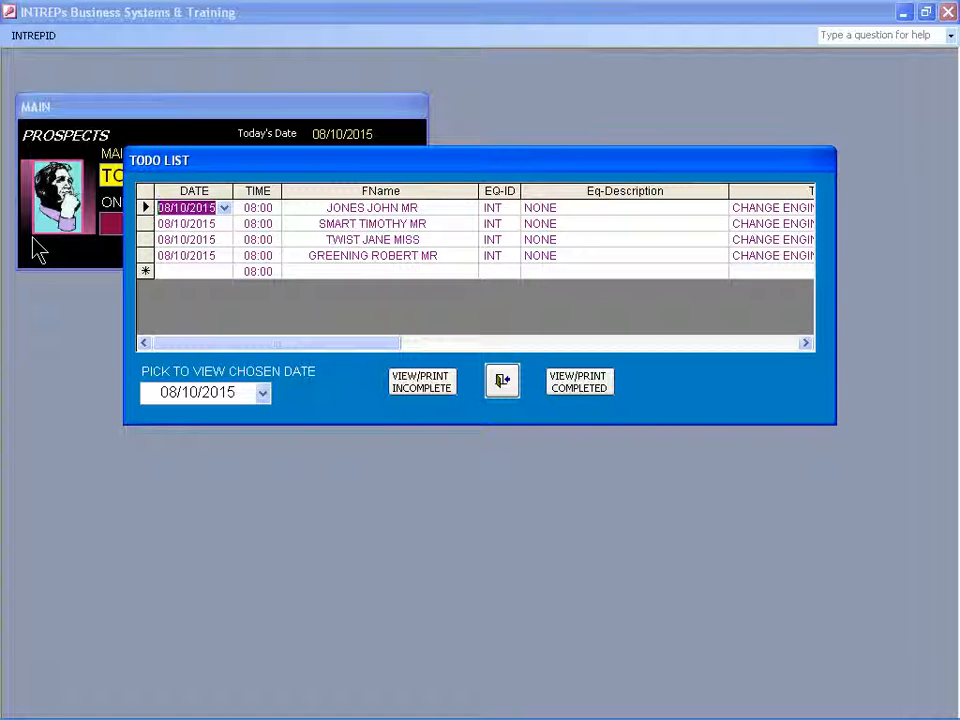
Mark the Ford Focus T 231 SSU job as attended in the to-do list and view the incomplete jobs.
{"action": "key", "text": "Tab"}
{"action": "key", "text": "Tab"}
{"action": "key", "text": "Tab"}
{"action": "key", "text": "Tab"}
{"action": "key", "text": "Tab"}
{"action": "key", "text": "Tab"}
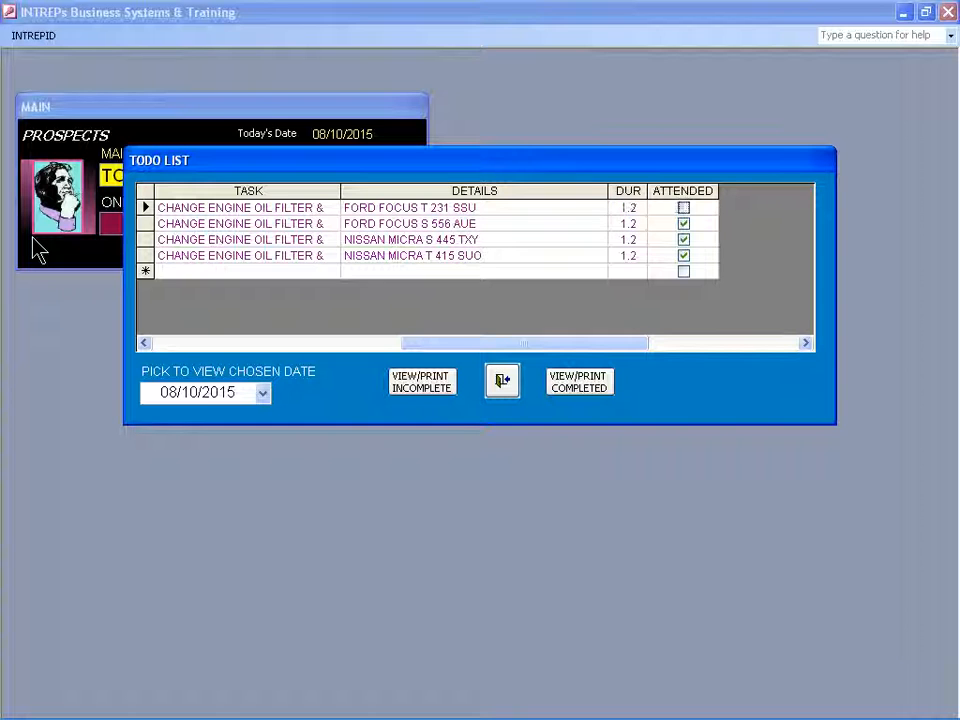
{"action": "key", "text": "Tab"}
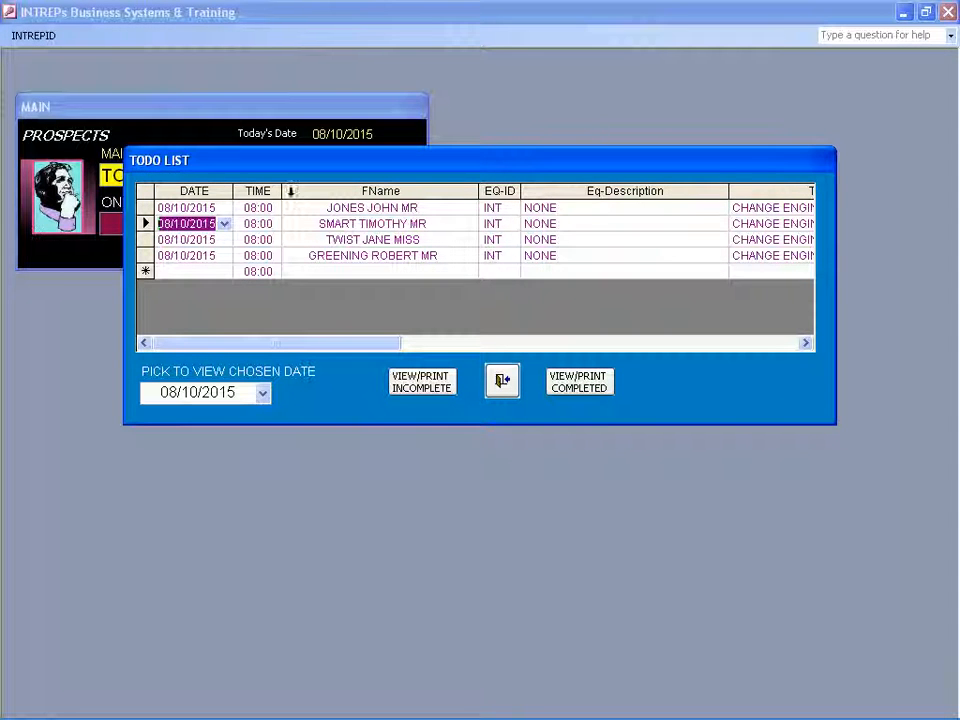
{"action": "left_click", "coordinate": [447, 390]}
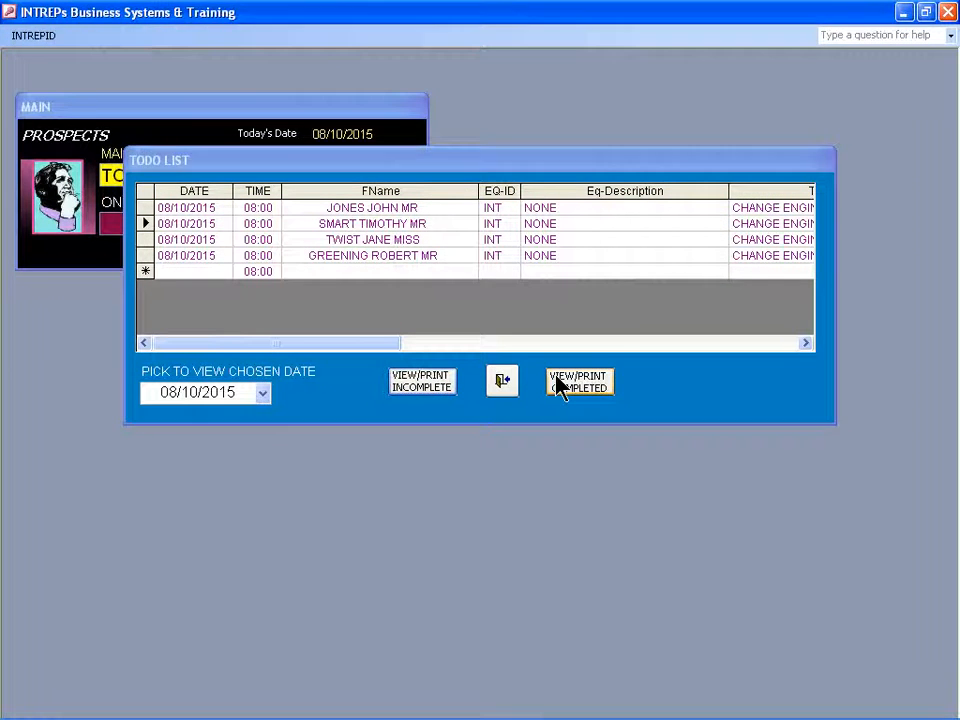
Review the report of completed to-do tasks by month, then close the report and the to-do list.
{"action": "left_click", "coordinate": [557, 384]}
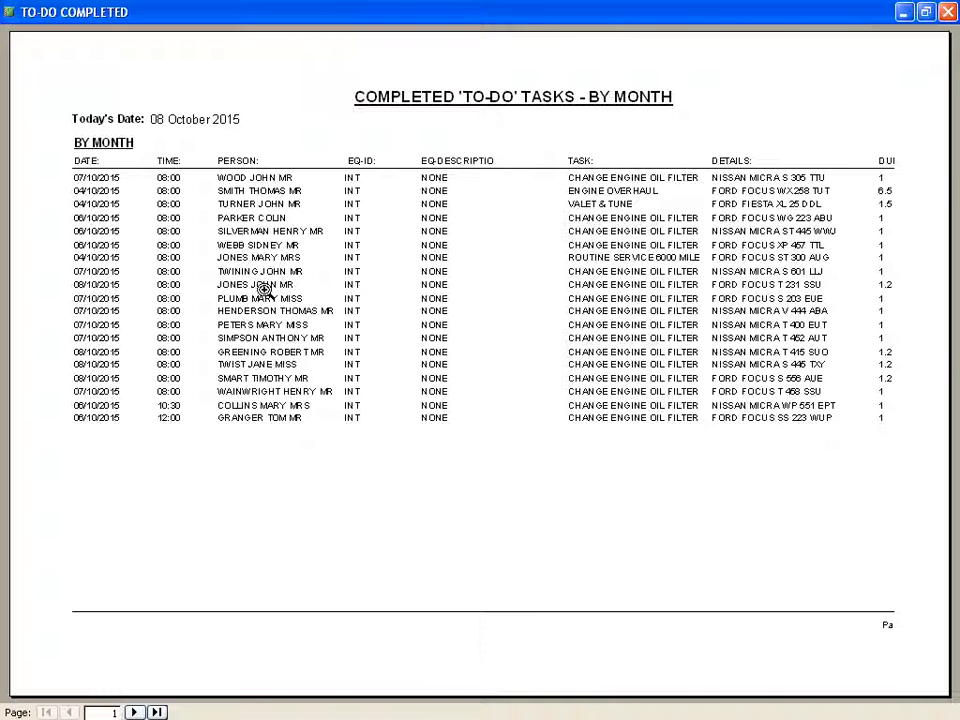
{"action": "key", "text": "Escape"}
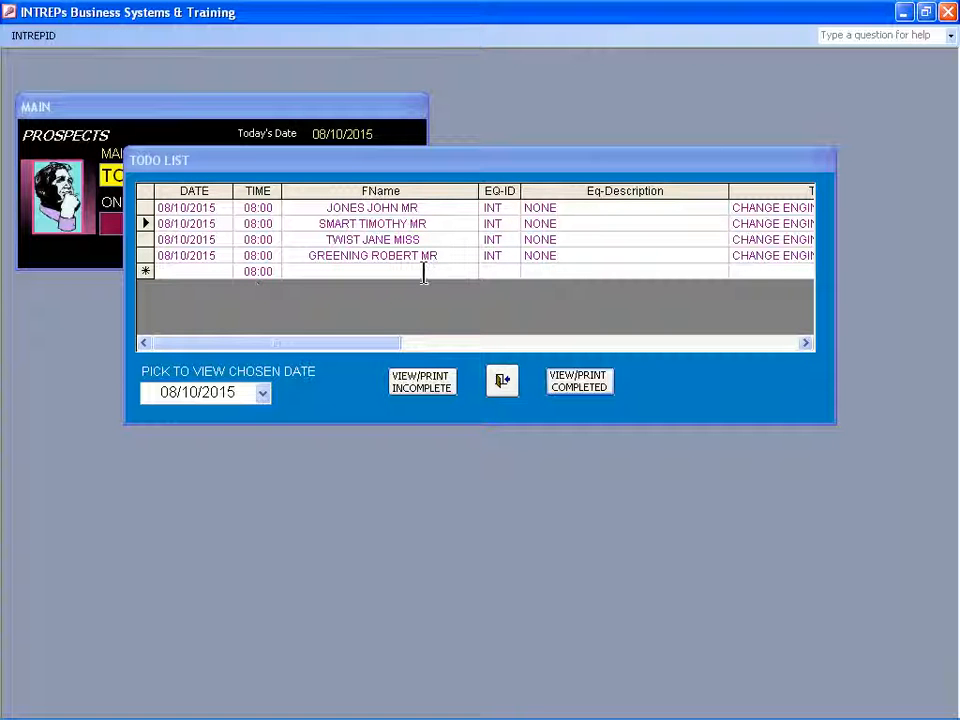
{"action": "left_click", "coordinate": [587, 384]}
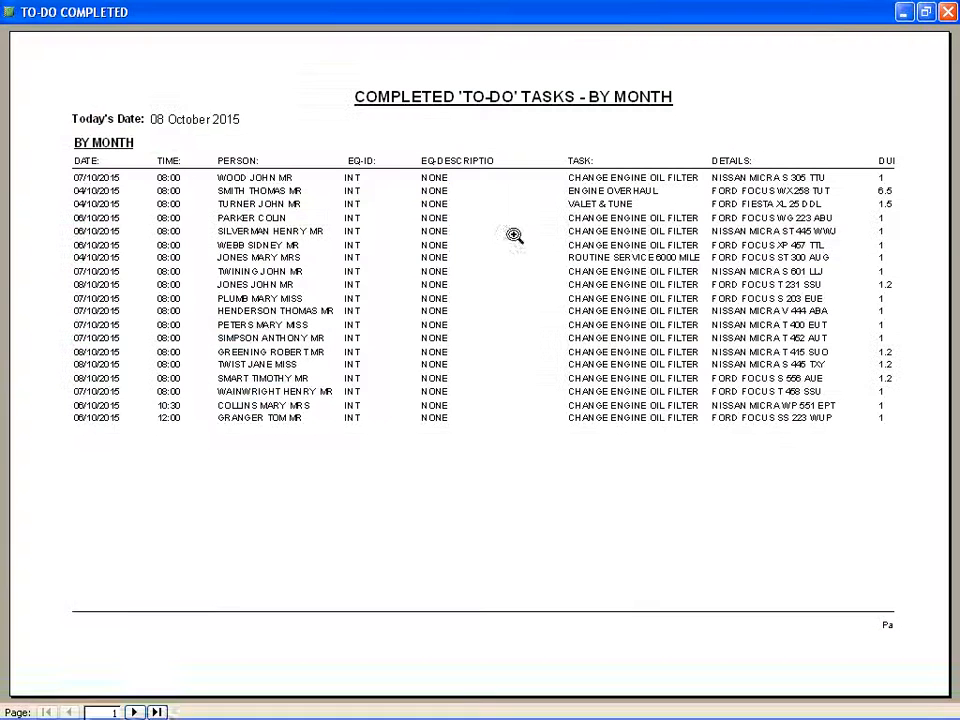
{"action": "right_click", "coordinate": [519, 213]}
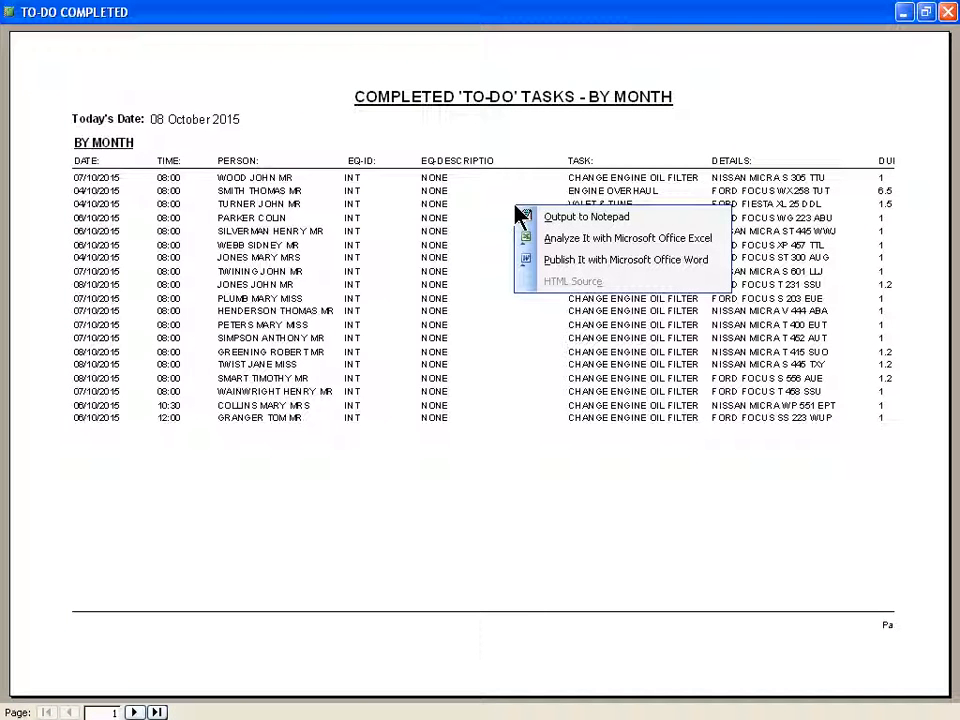
{"action": "key", "text": "Escape"}
{"action": "key", "text": "Escape"}
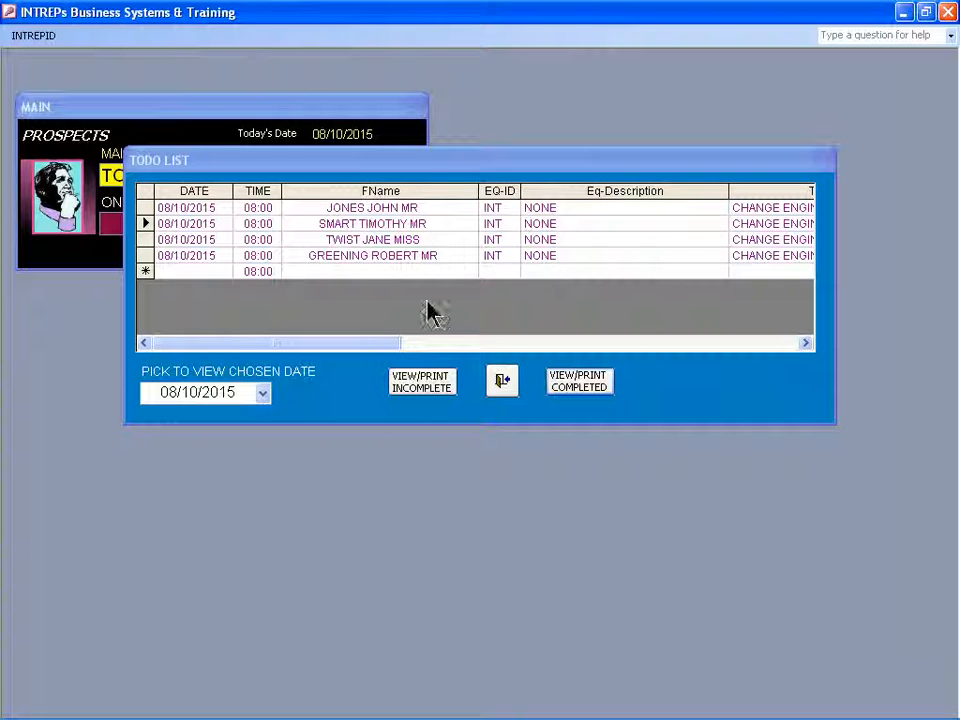
{"action": "left_click", "coordinate": [503, 383]}
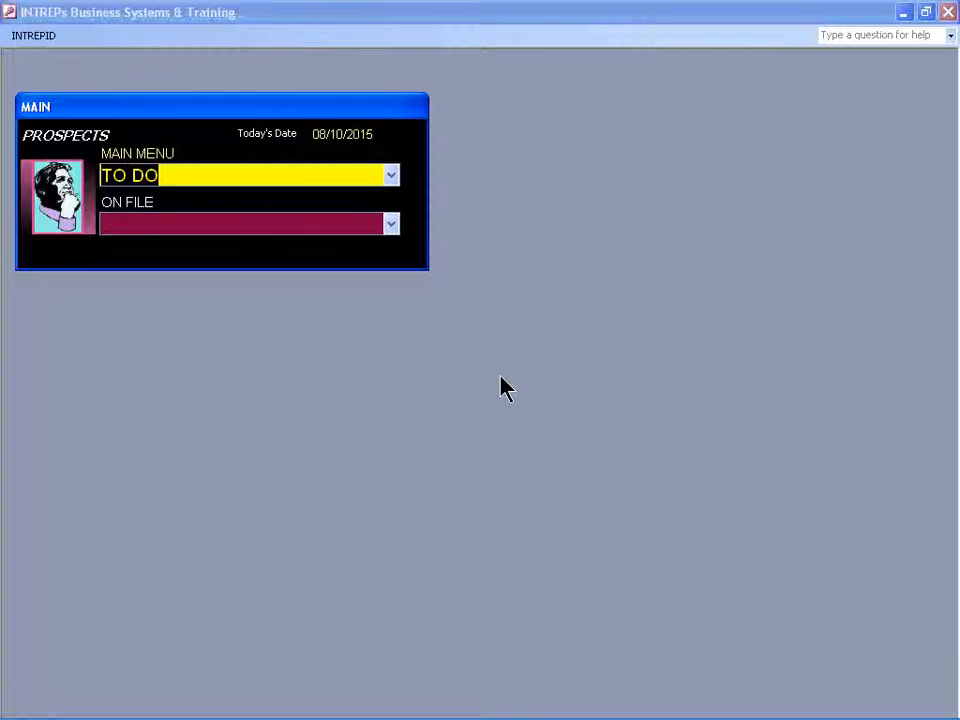
{"action": "key", "text": "Tab"}
{"action": "type", "text": "J"}
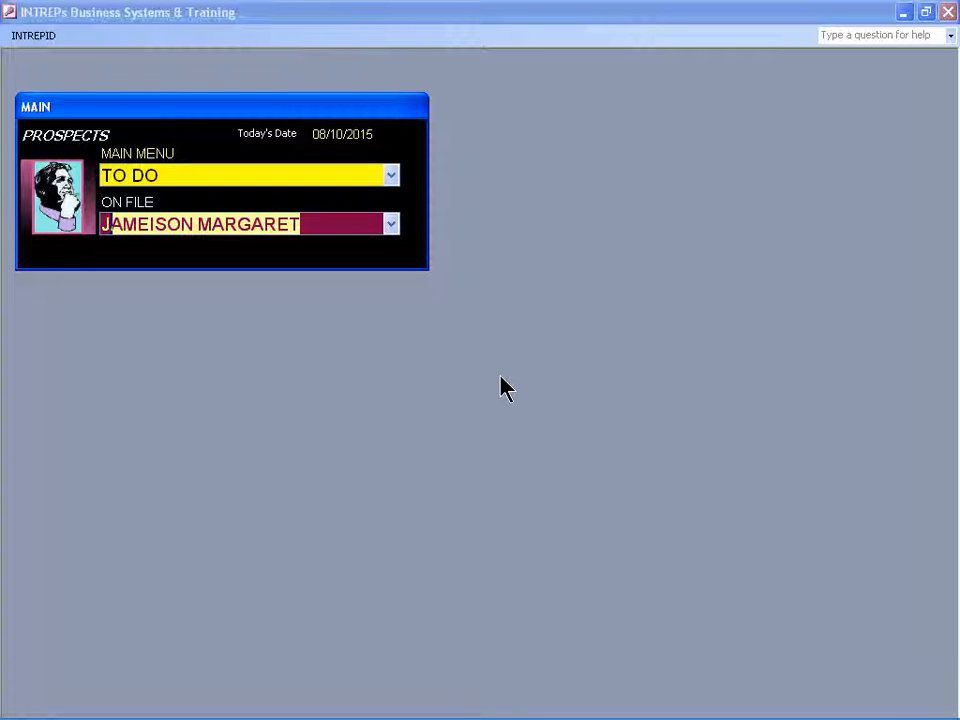
{"action": "type", "text": "OH"}
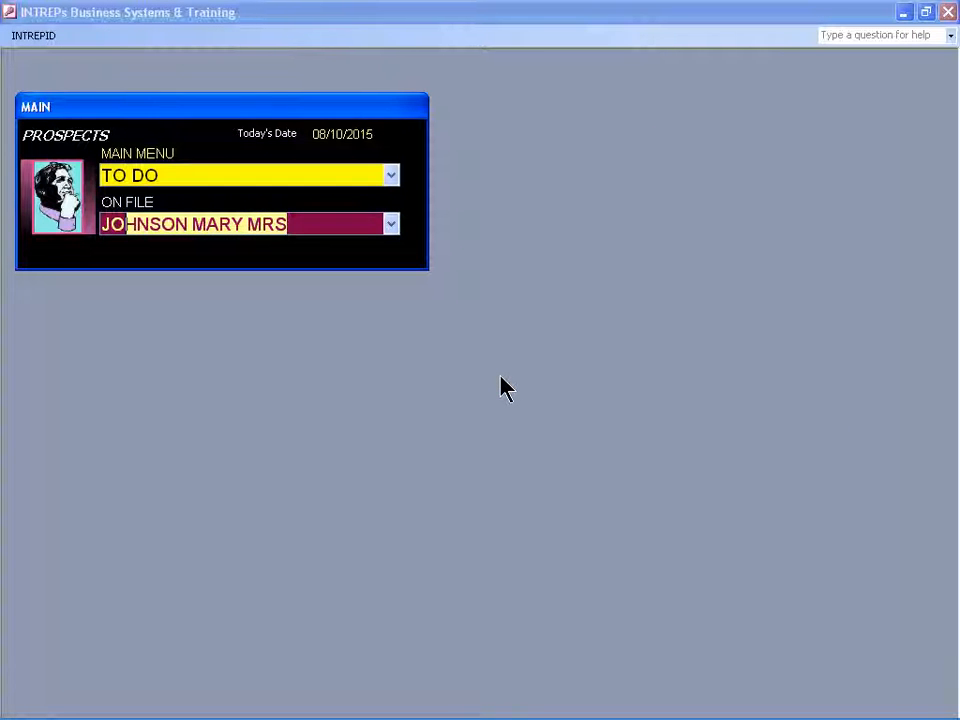
{"action": "type", "text": "NES JOHN MR"}
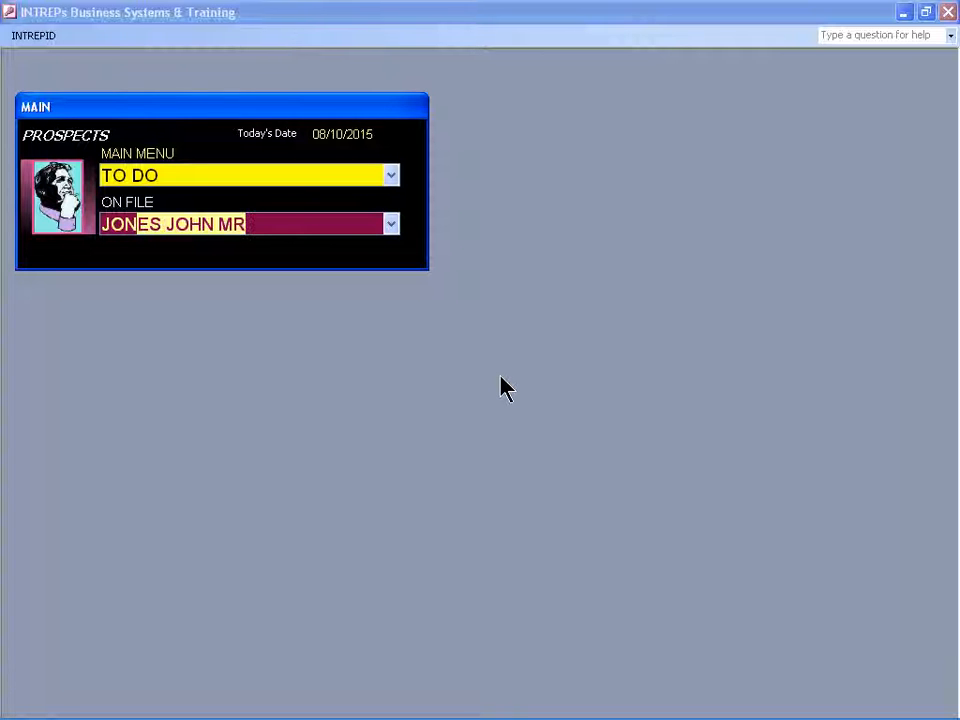
{"action": "key", "text": "Return"}
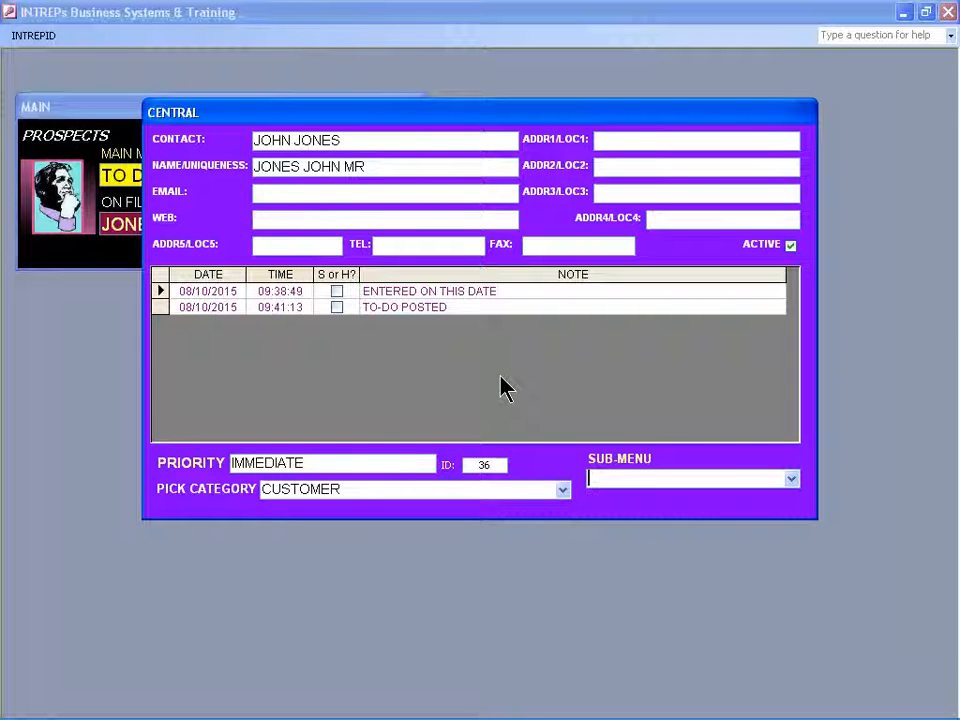
{"action": "type", "text": "NEW NOTE"}
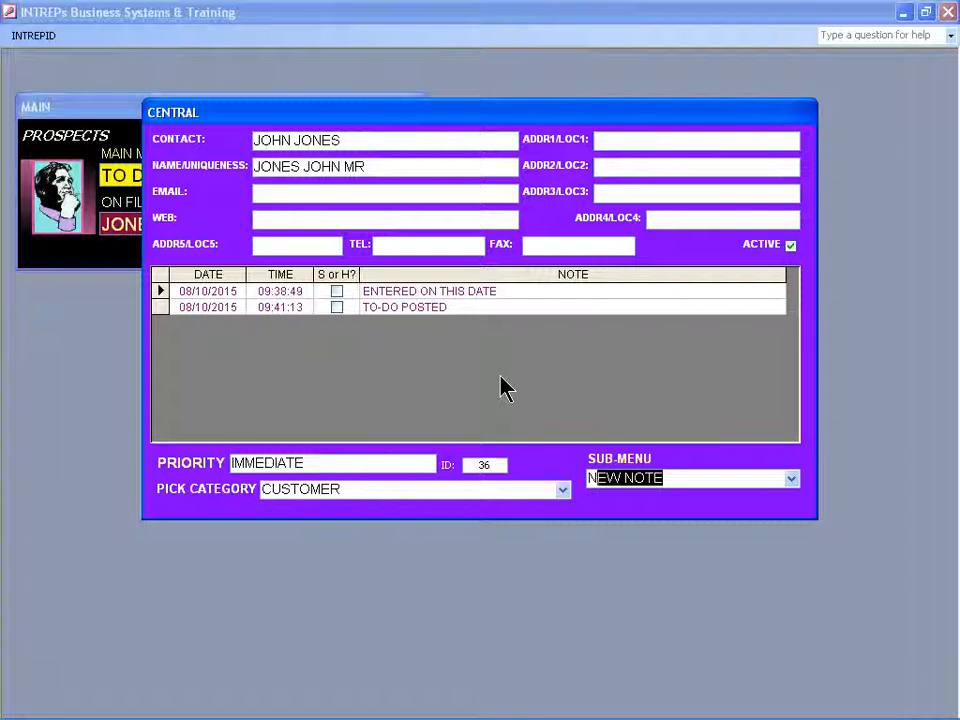
{"action": "key", "text": "Return"}
{"action": "type", "text": "N"}
{"action": "key", "text": "Return"}
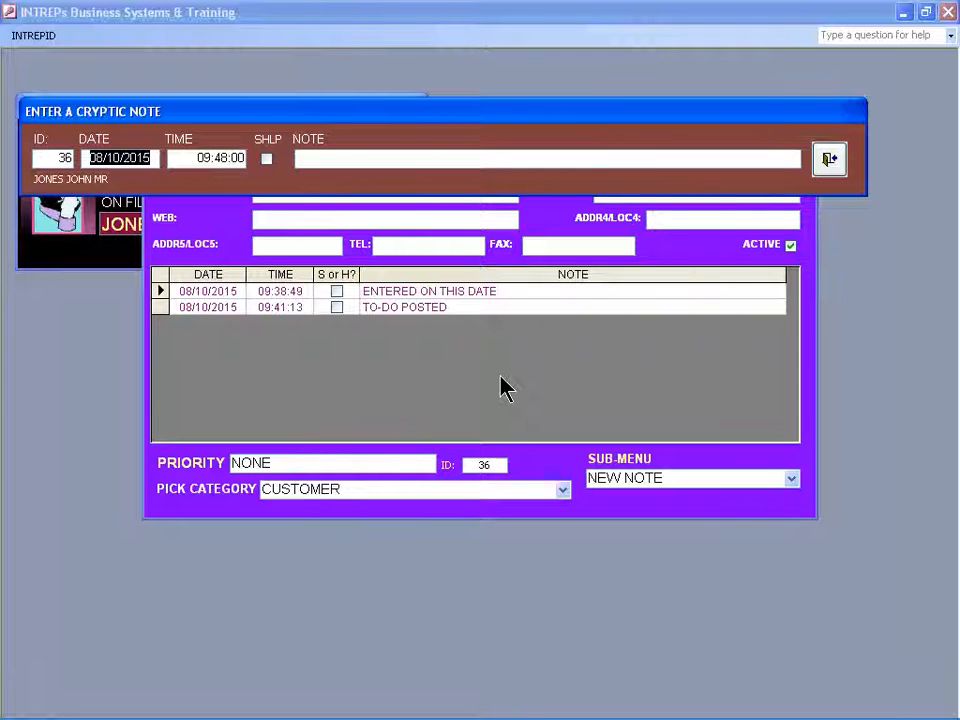
Enter the note TO-DO COMPLETED on the customer's record, save it and return to the main form.
{"action": "key", "text": "Tab"}
{"action": "key", "text": "Tab"}
{"action": "key", "text": "Tab"}
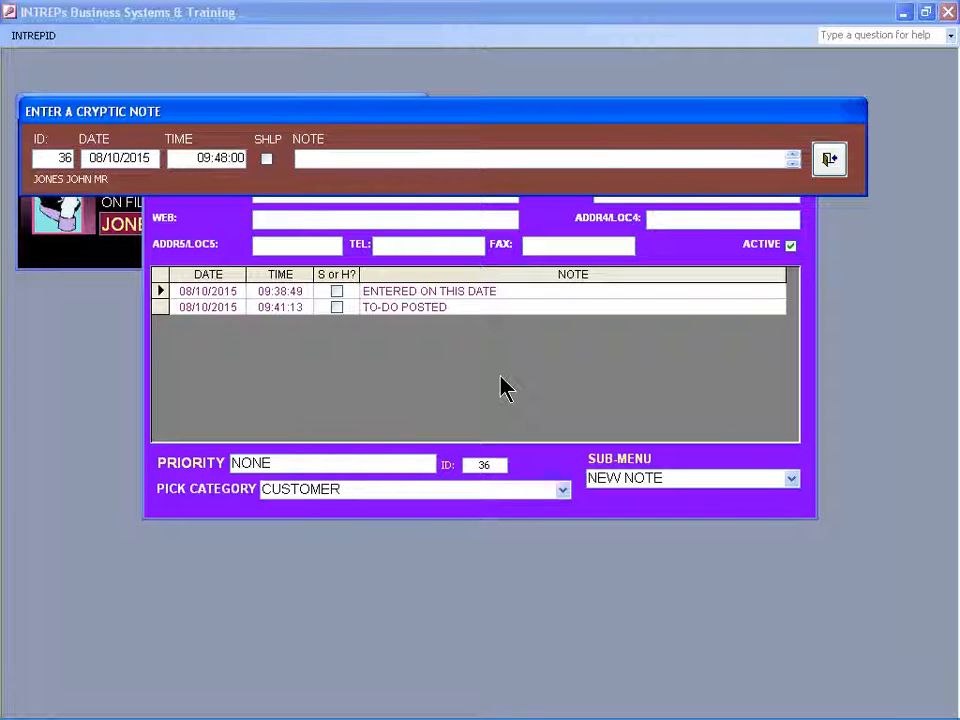
{"action": "type", "text": "TO-DO COMPLETED"}
{"action": "key", "text": "Return"}
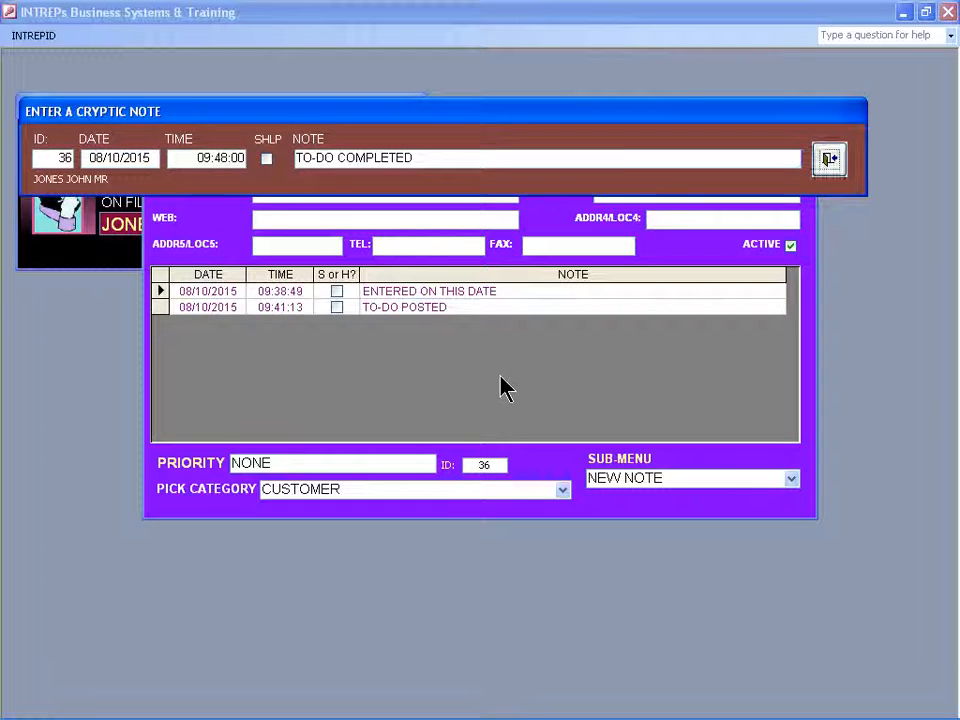
{"action": "type", "text": "MAIN"}
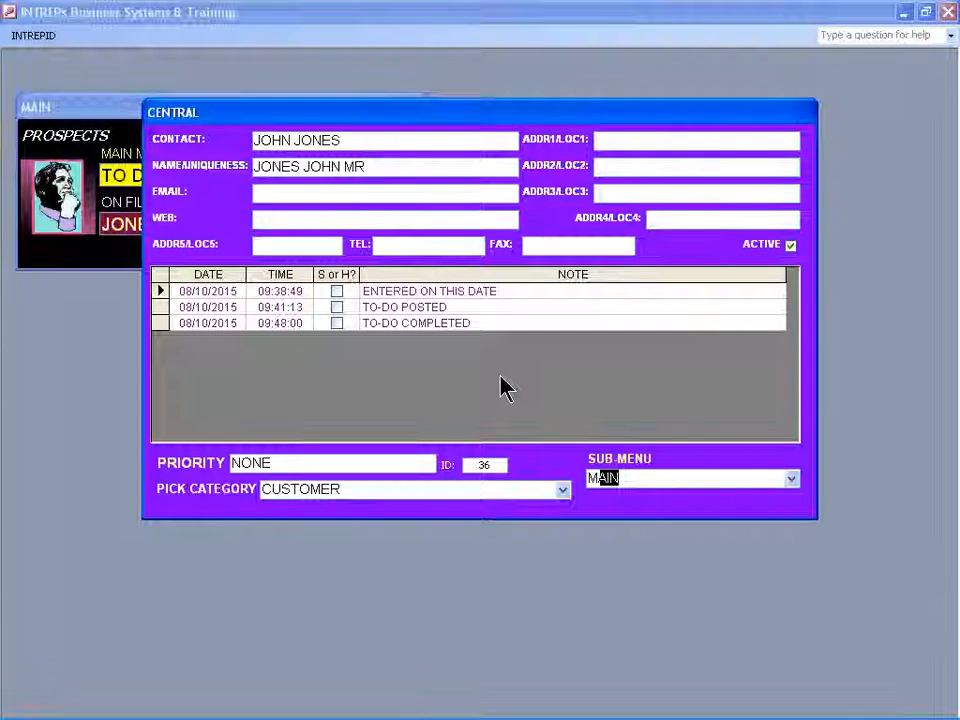
{"action": "key", "text": "Return"}
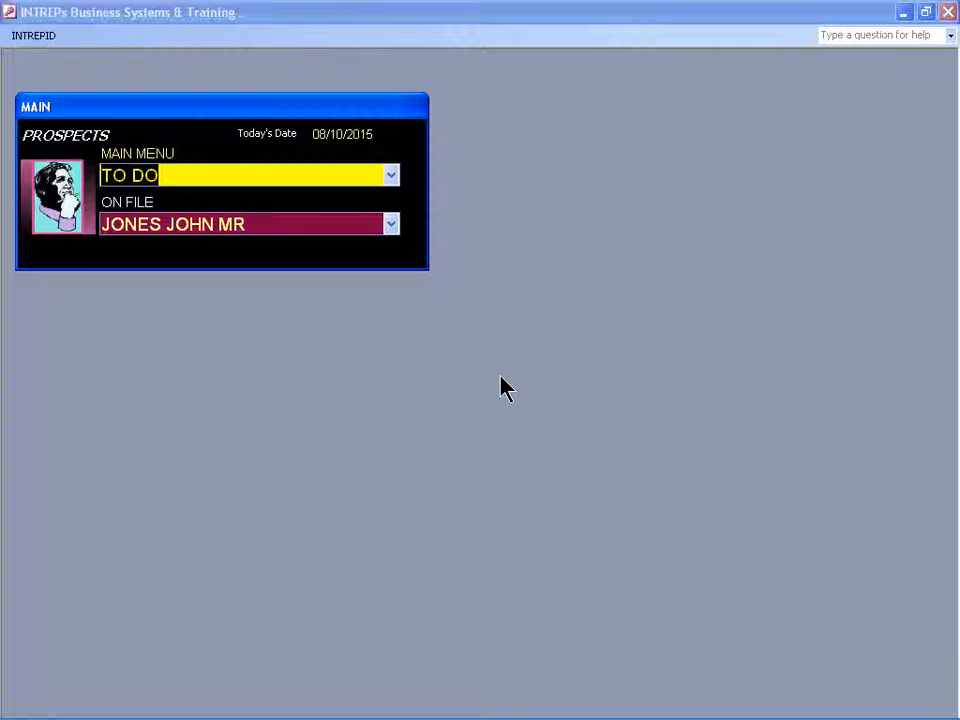
View the global listing by priority from the data output links, then close the report.
{"action": "type", "text": "DATA OUTPUT"}
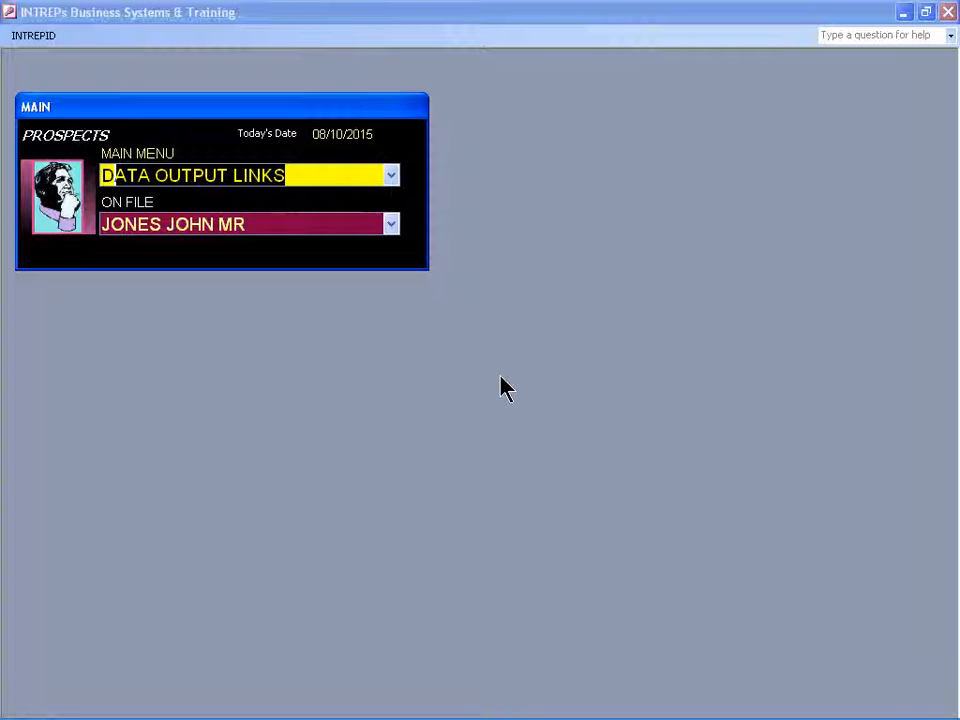
{"action": "key", "text": "Return"}
{"action": "type", "text": "GLOBAL LISTING BY CATEGORY"}
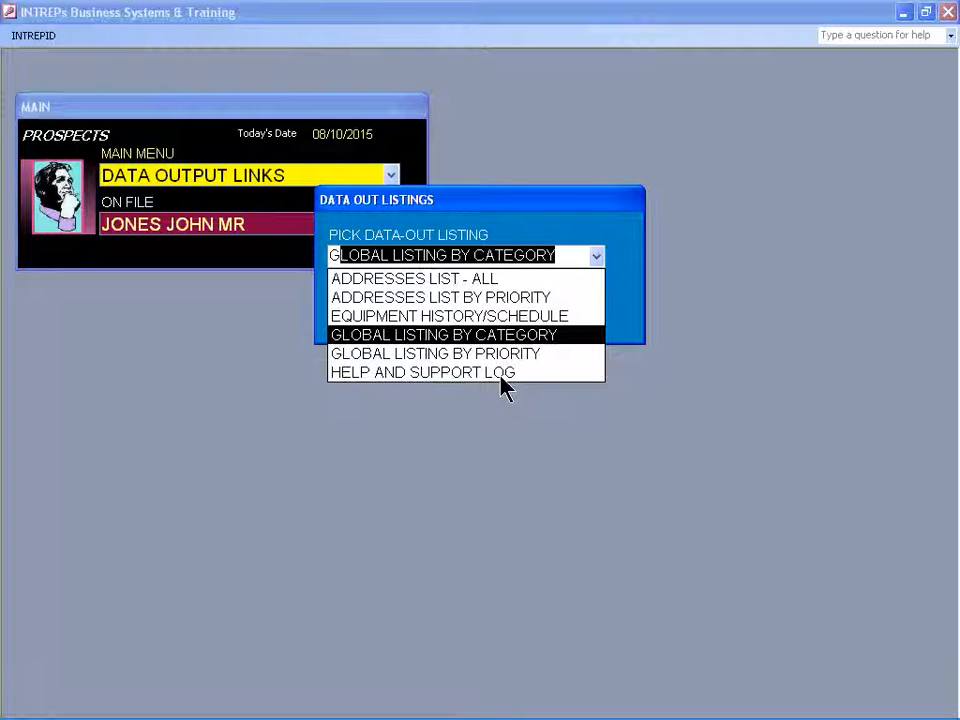
{"action": "key", "text": "Down"}
{"action": "key", "text": "Return"}
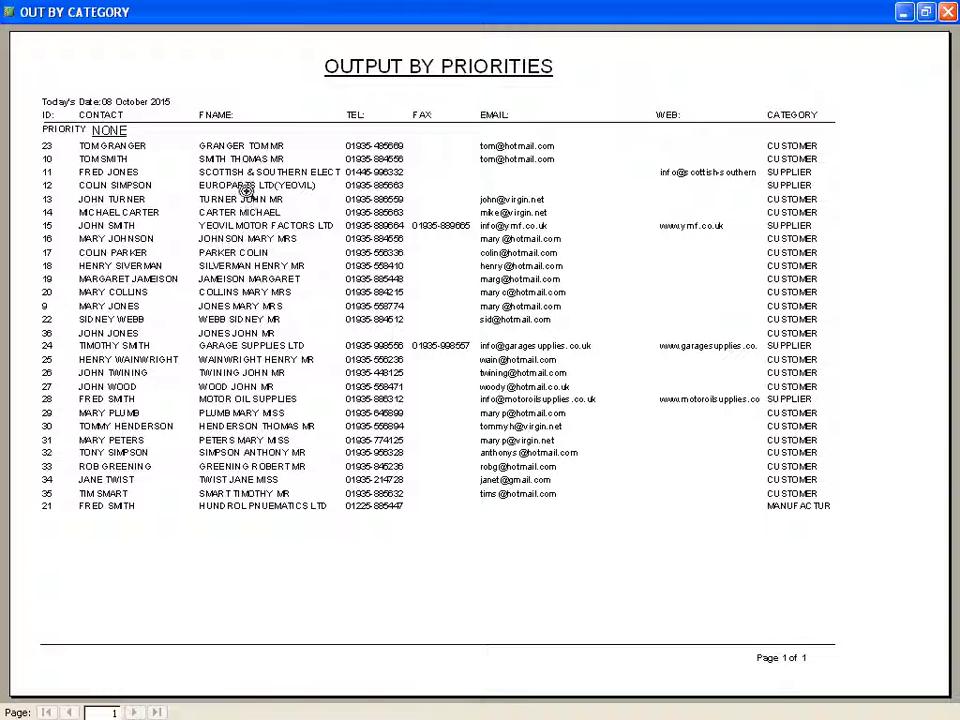
{"action": "key", "text": "Escape"}
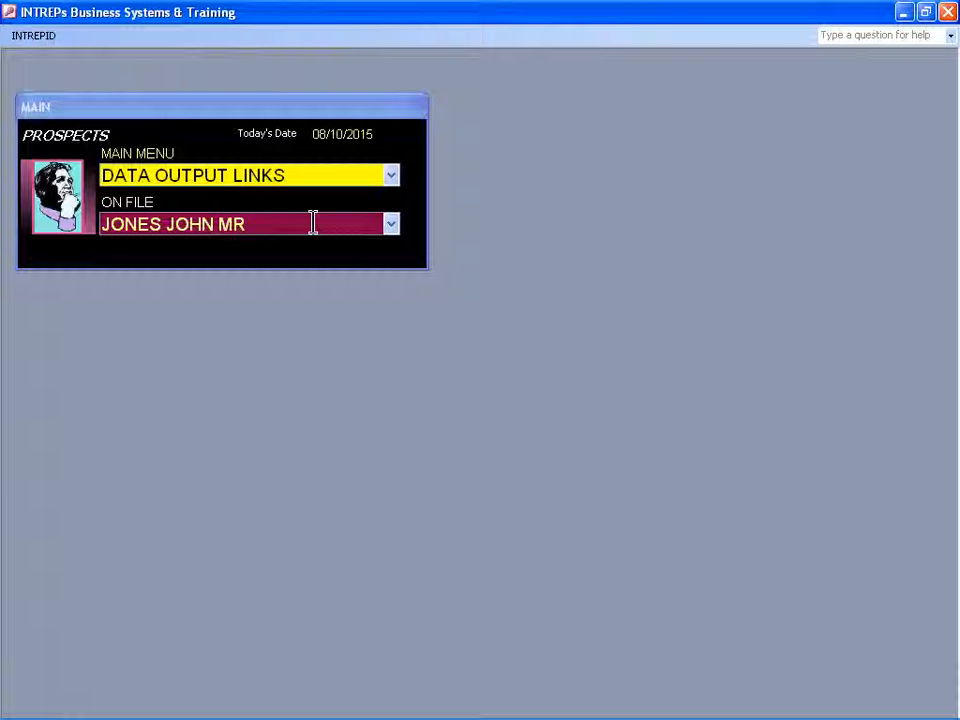
Exit the Prospects database from its main form and return to the desktop.
{"action": "left_click", "coordinate": [266, 175]}
{"action": "double_click", "coordinate": [266, 175]}
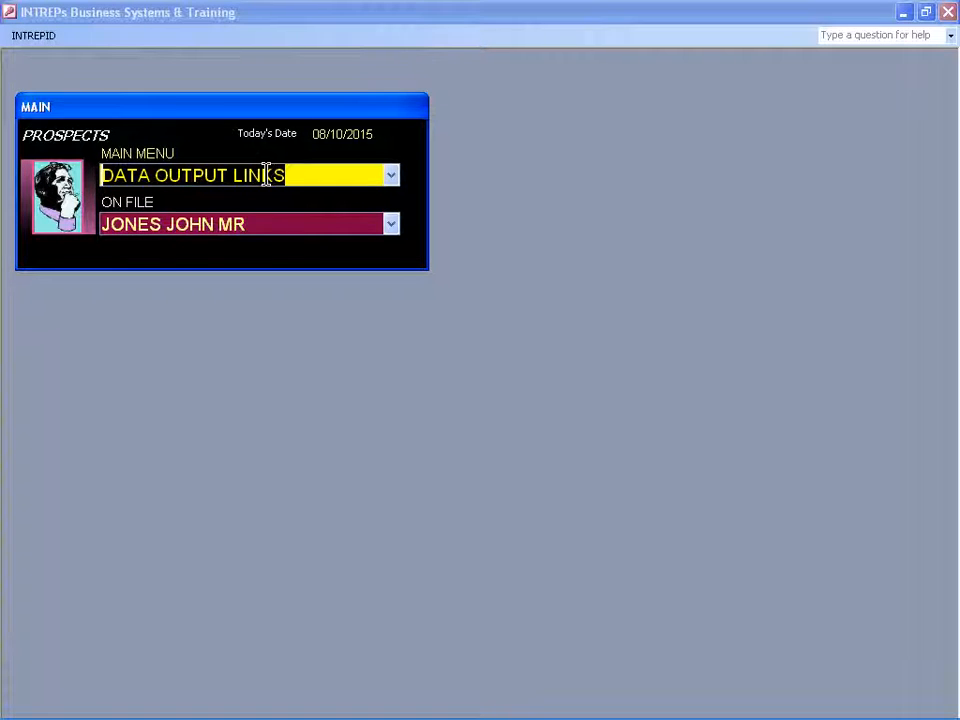
{"action": "type", "text": "EXIT"}
{"action": "key", "text": "Return"}
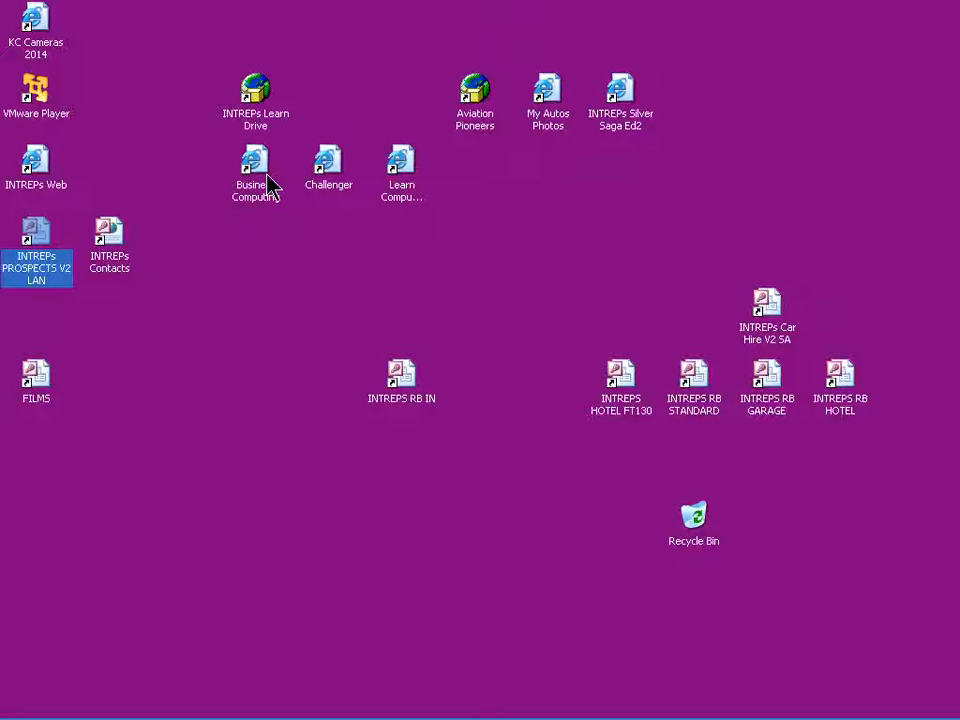